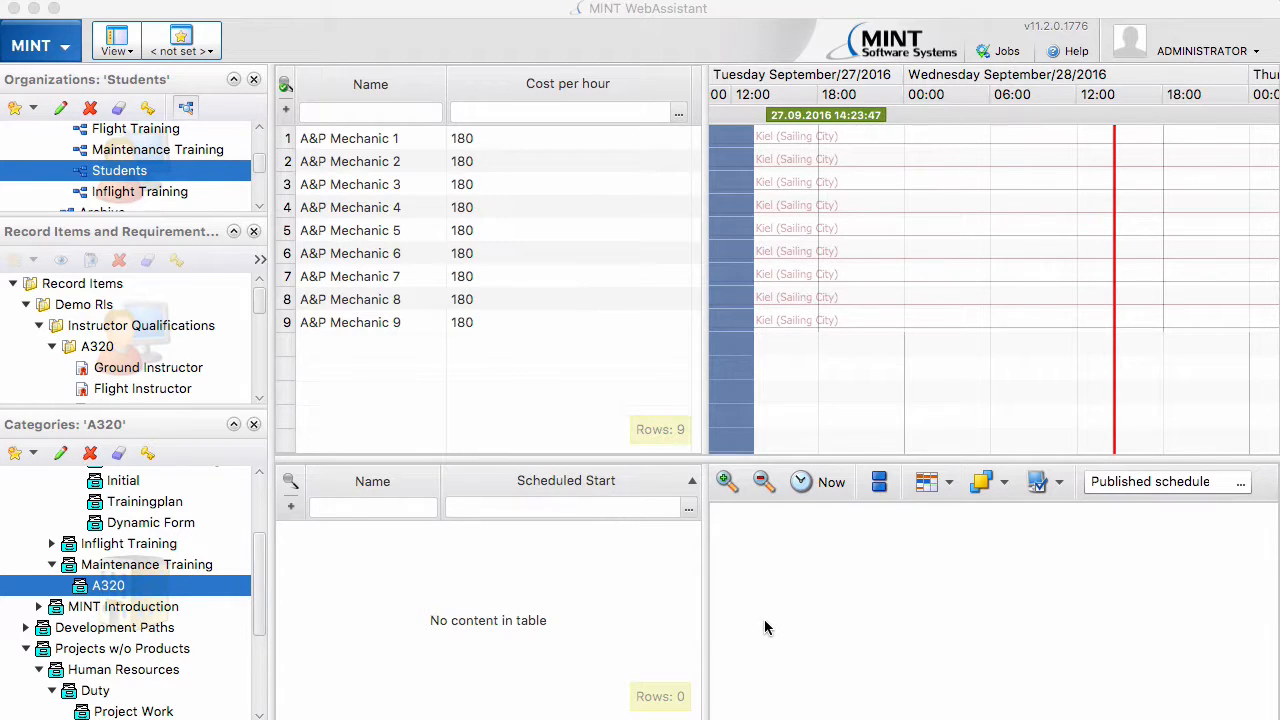
Switch to Tree Management and expand the Work Rules root of the Work Rule tree
{"action": "left_click", "coordinate": [67, 51]}
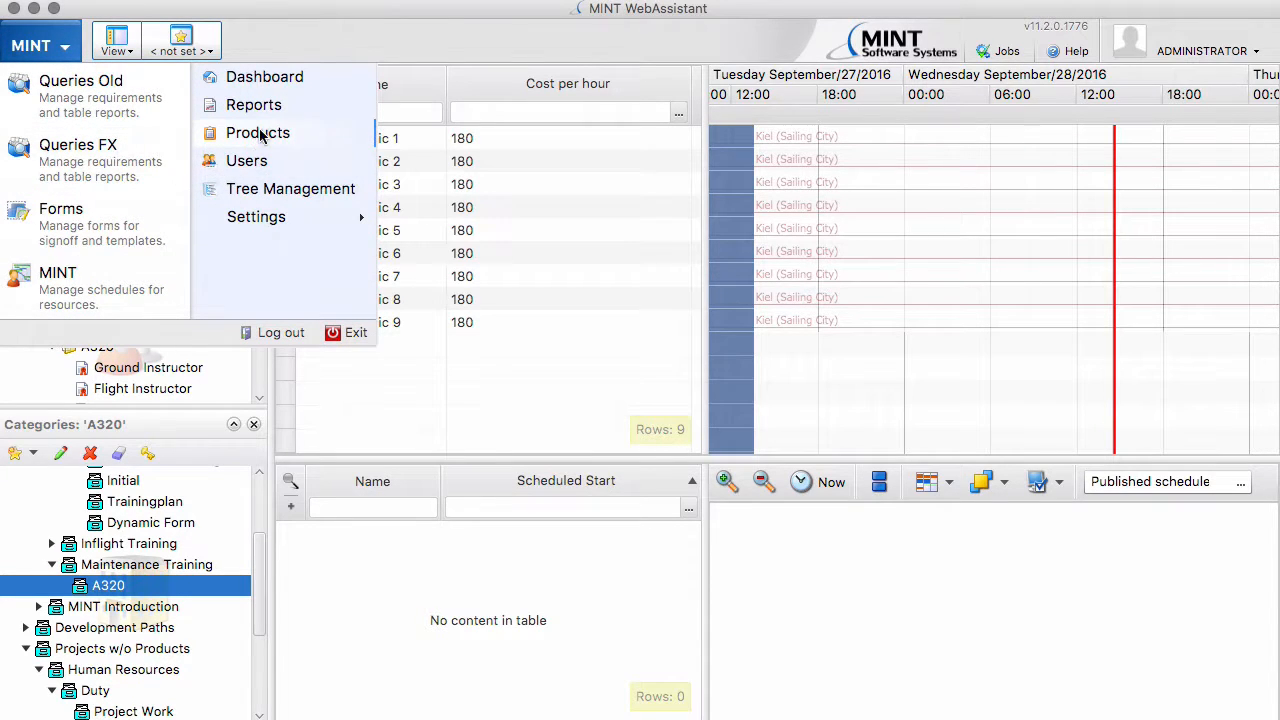
{"action": "left_click", "coordinate": [262, 191]}
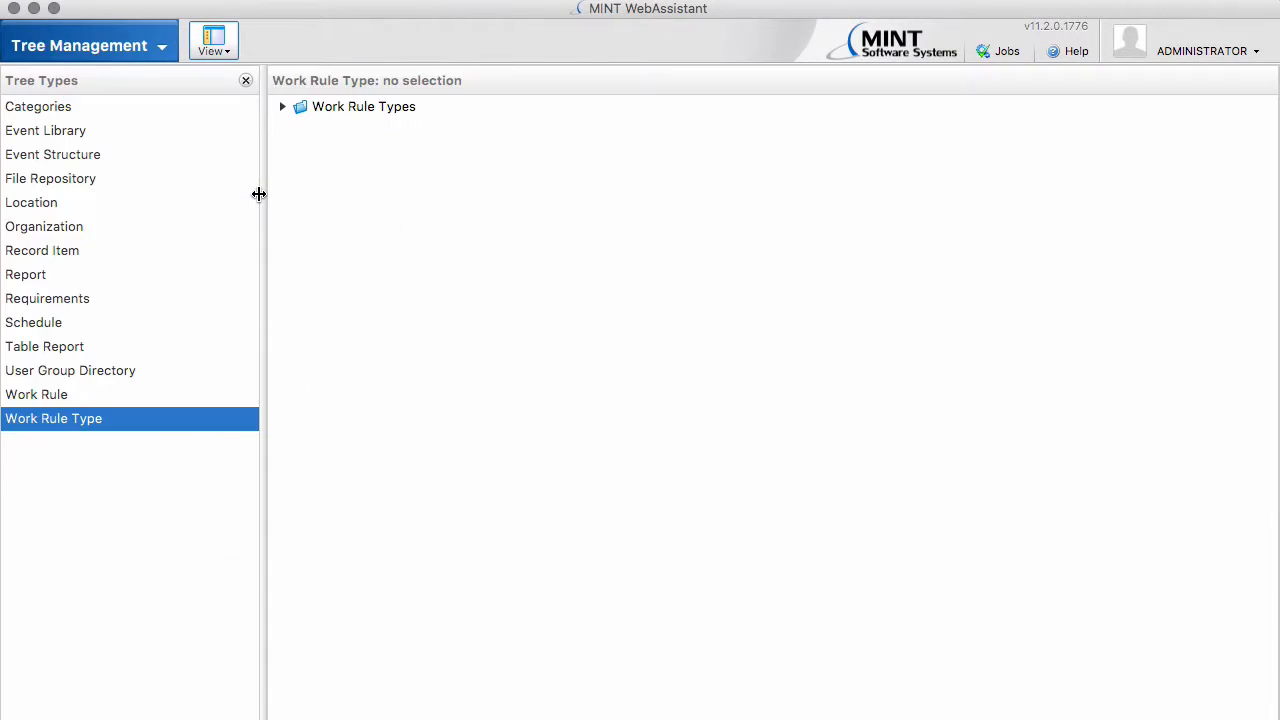
{"action": "left_click", "coordinate": [50, 396]}
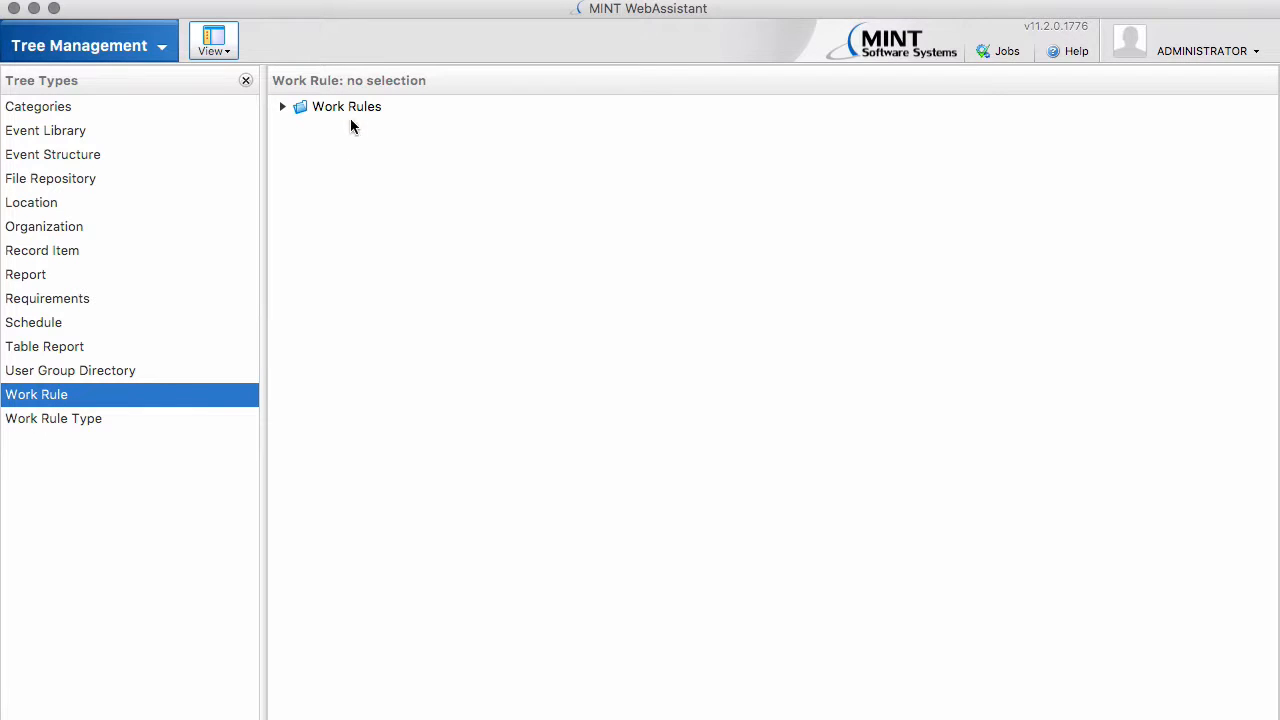
{"action": "left_click", "coordinate": [284, 106]}
Create a work rule folder named Instructor under Work Rules
{"action": "left_click", "coordinate": [337, 108]}
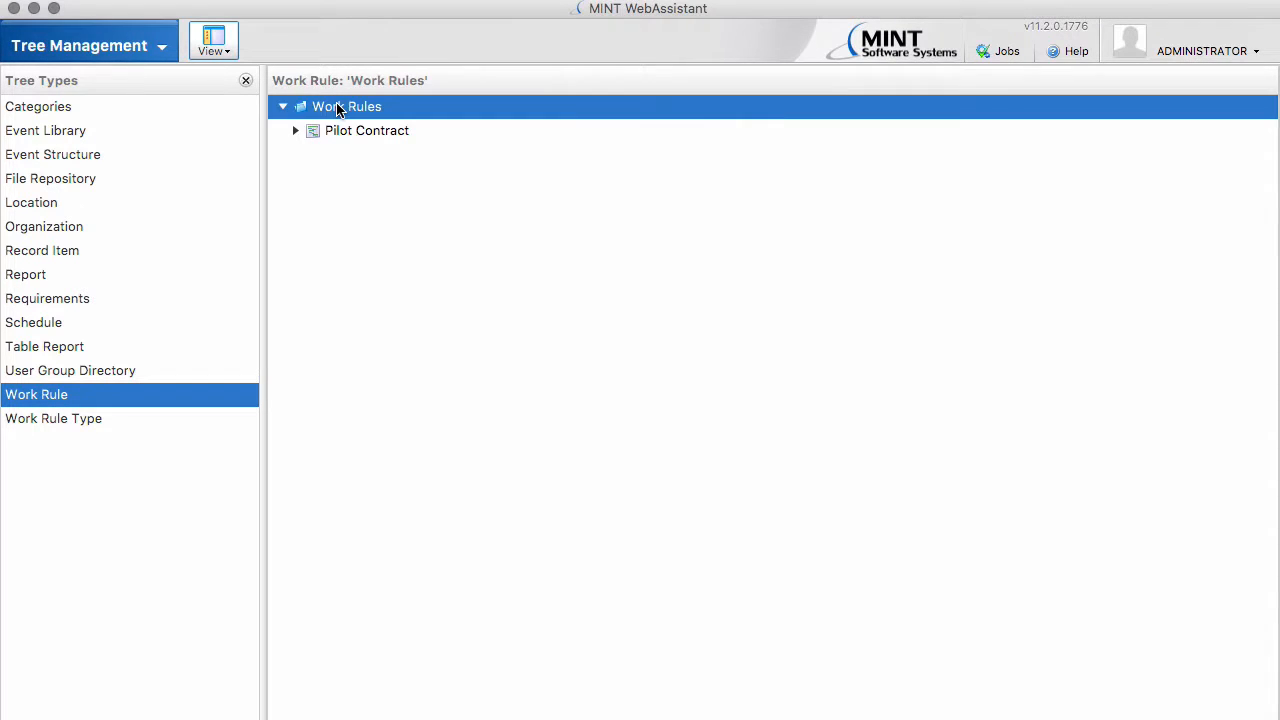
{"action": "right_click", "coordinate": [349, 113]}
{"action": "mouse_move", "coordinate": [379, 122]}
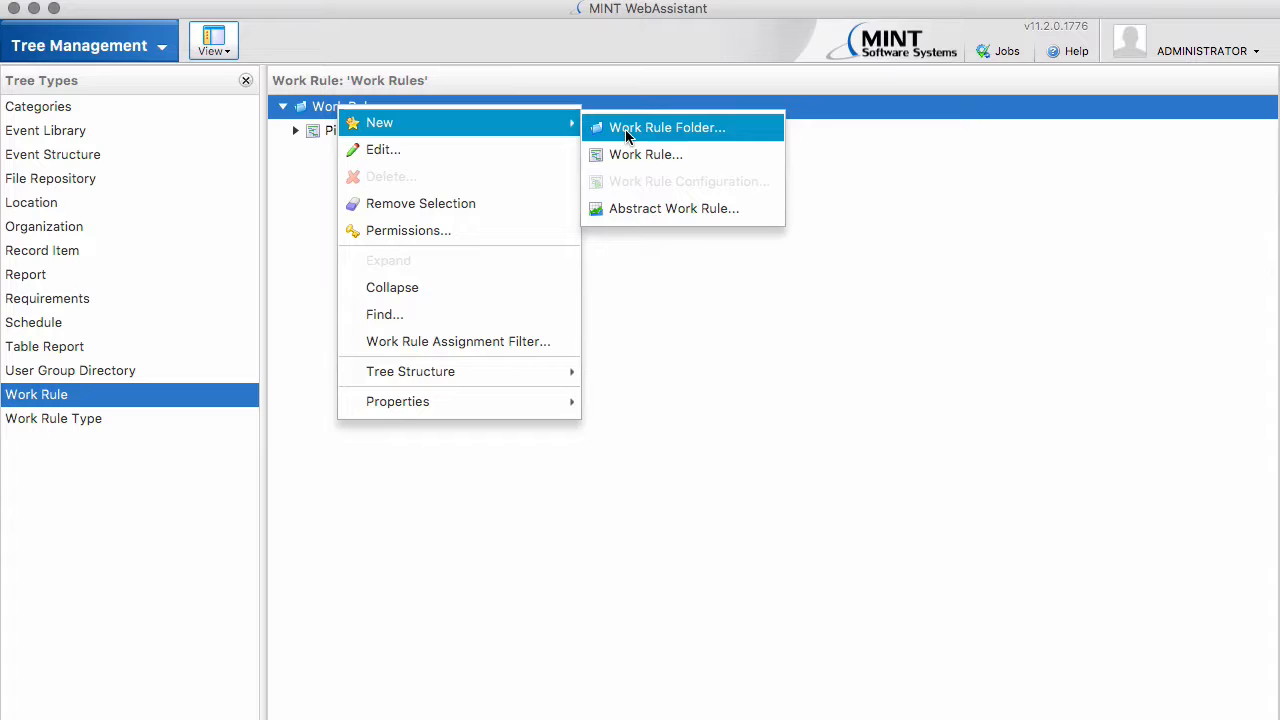
{"action": "left_click", "coordinate": [660, 126]}
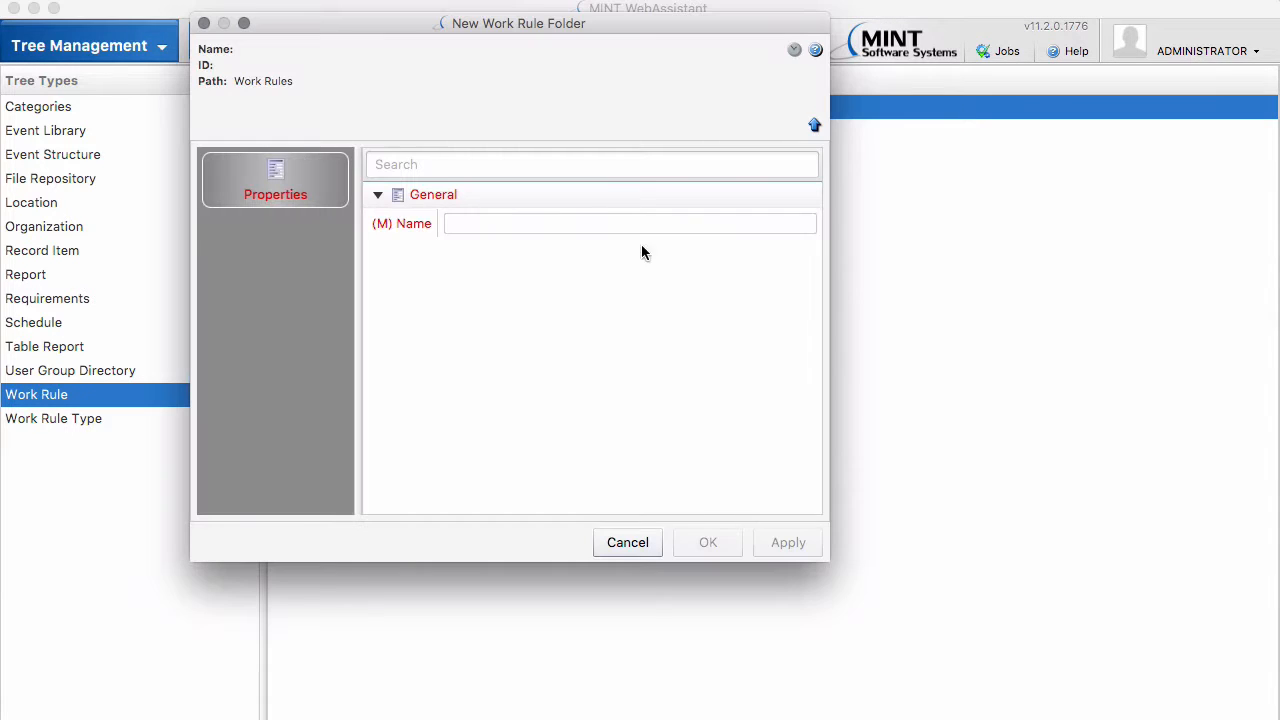
{"action": "left_click", "coordinate": [549, 221]}
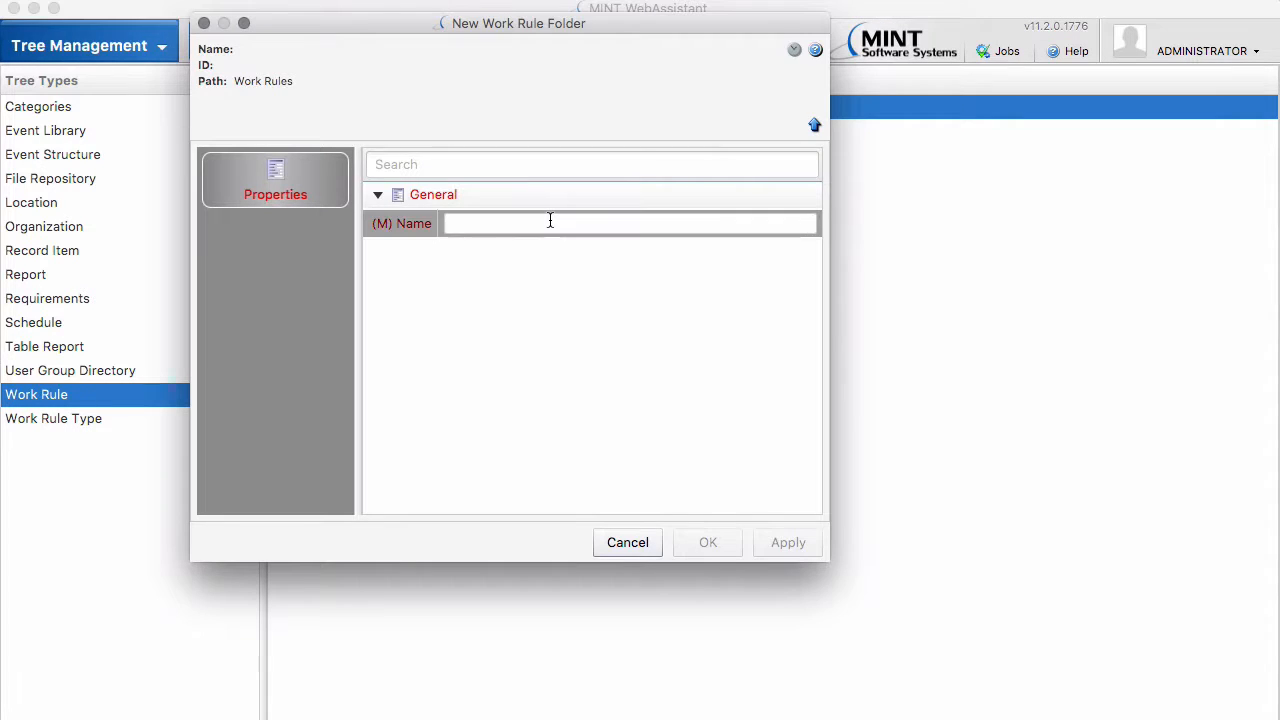
{"action": "type", "text": "Instructor"}
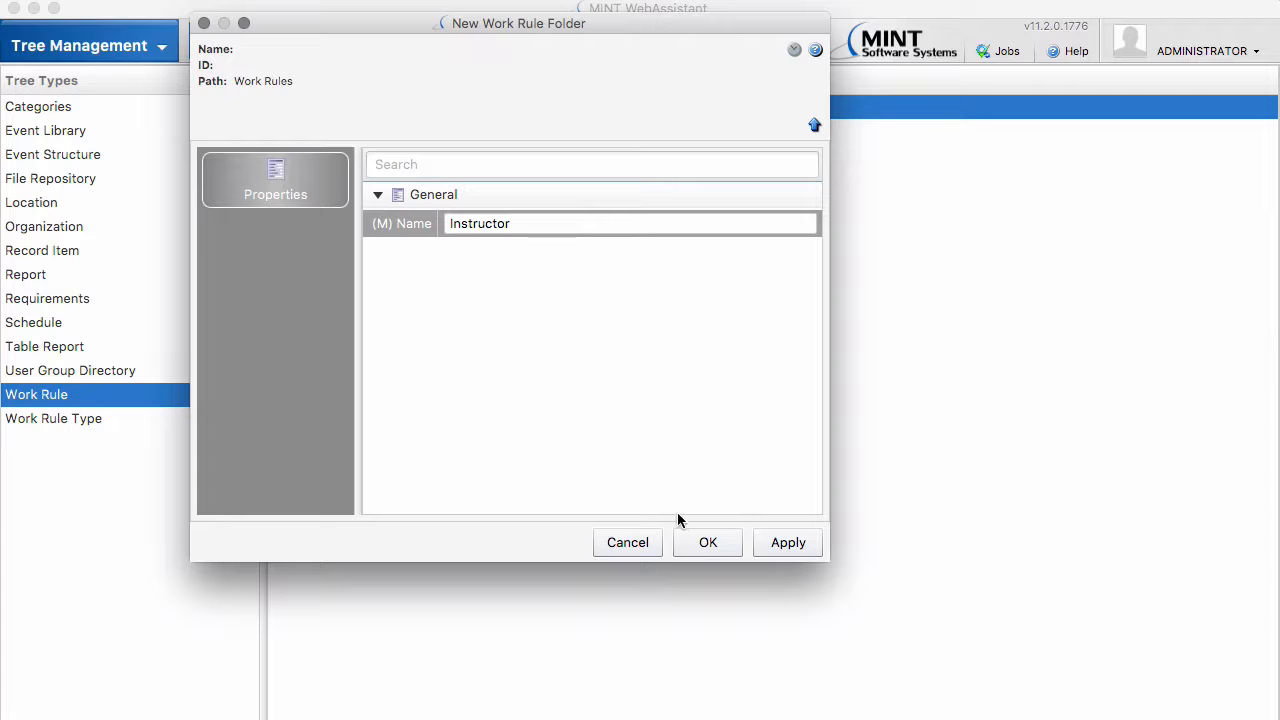
{"action": "left_click", "coordinate": [719, 545]}
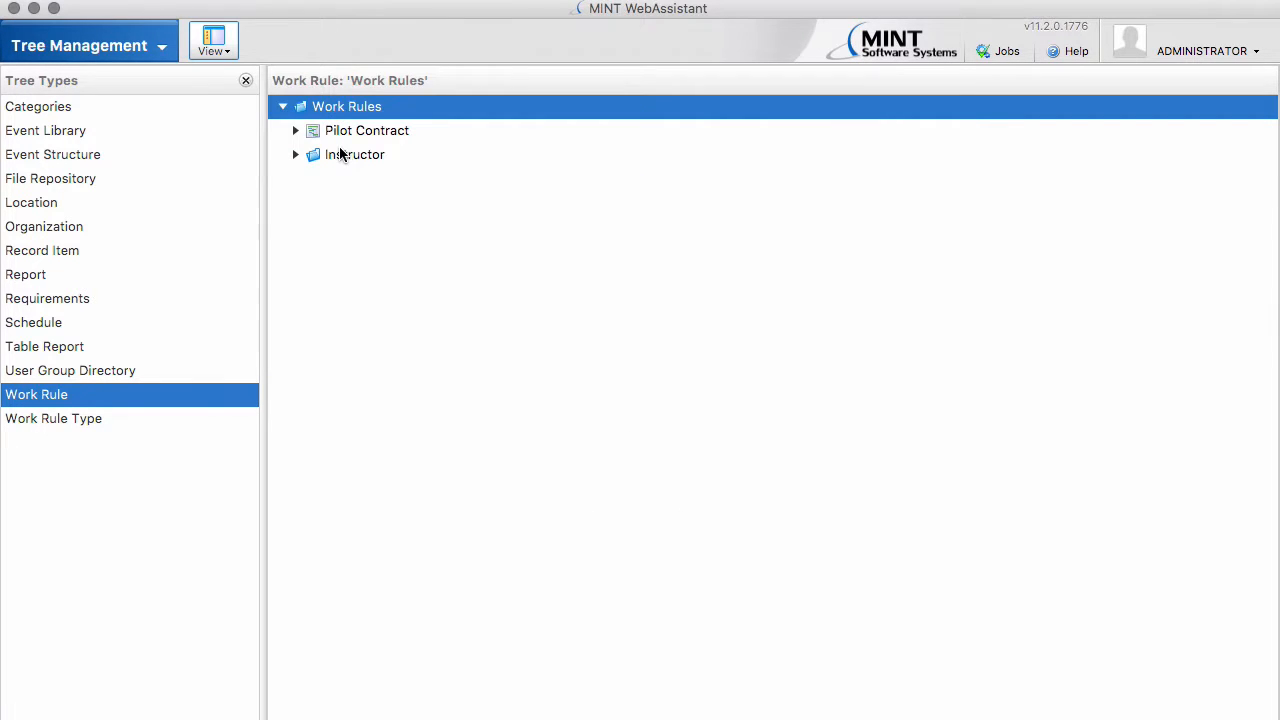
Start a new abstract work rule in the Instructor folder and name it "Dynamic Slot (more than 4)"
{"action": "right_click", "coordinate": [338, 154]}
{"action": "mouse_move", "coordinate": [380, 168]}
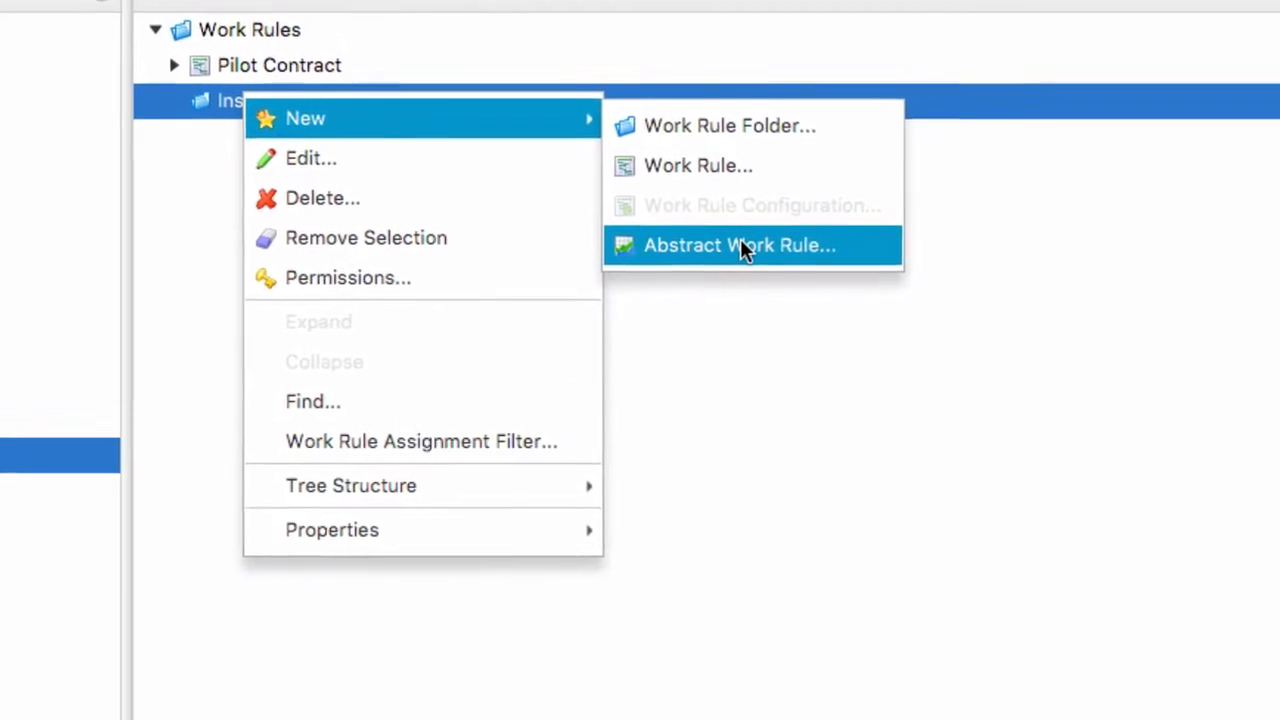
{"action": "left_click", "coordinate": [742, 248]}
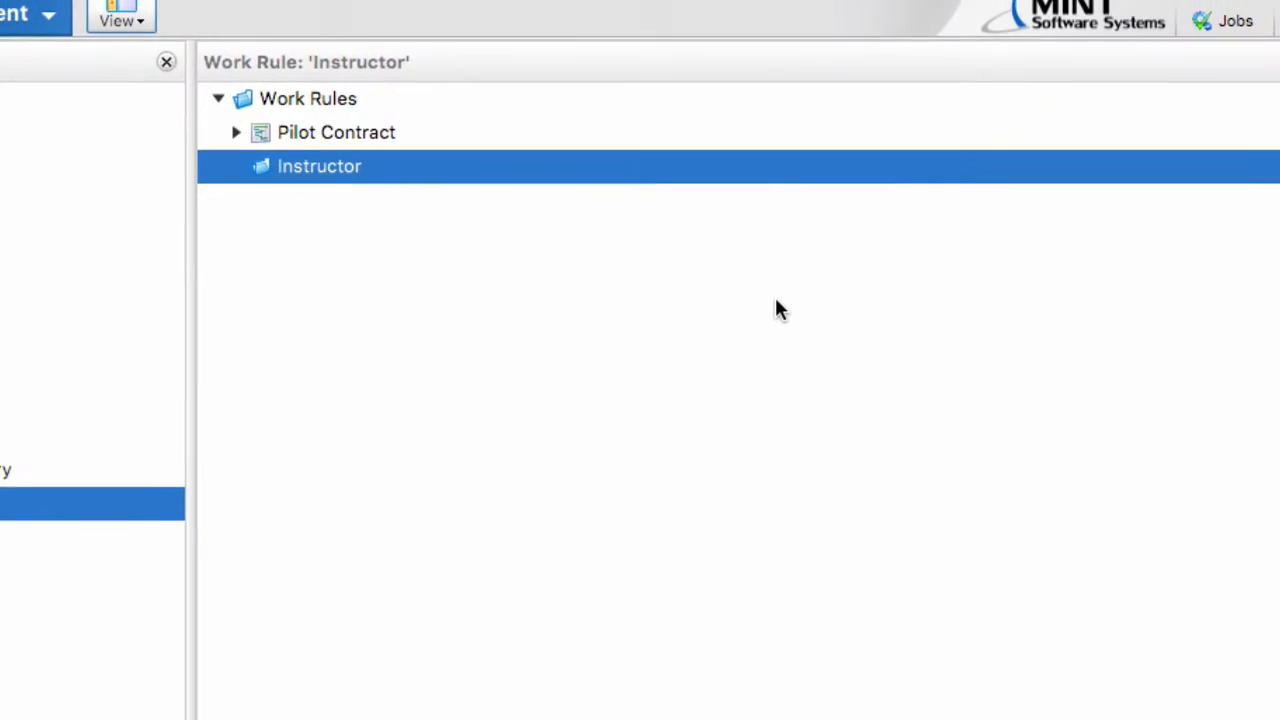
{"action": "left_click", "coordinate": [496, 263]}
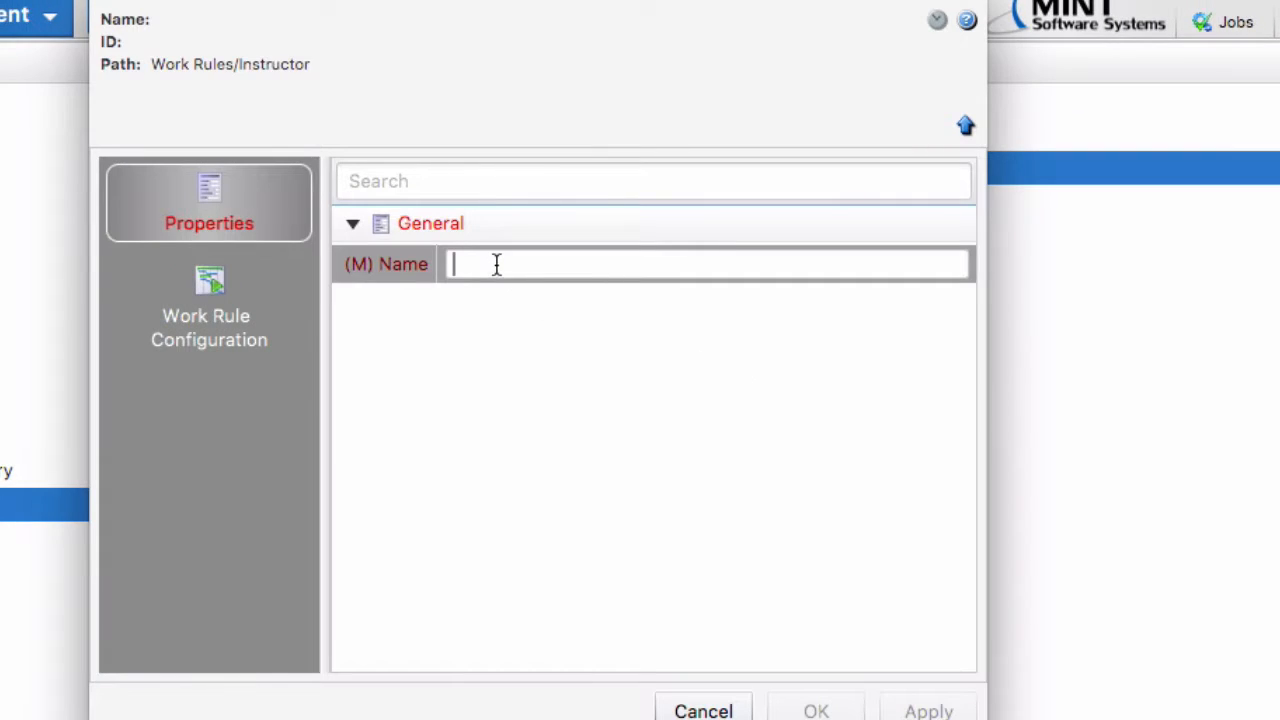
{"action": "type", "text": "Dyn"}
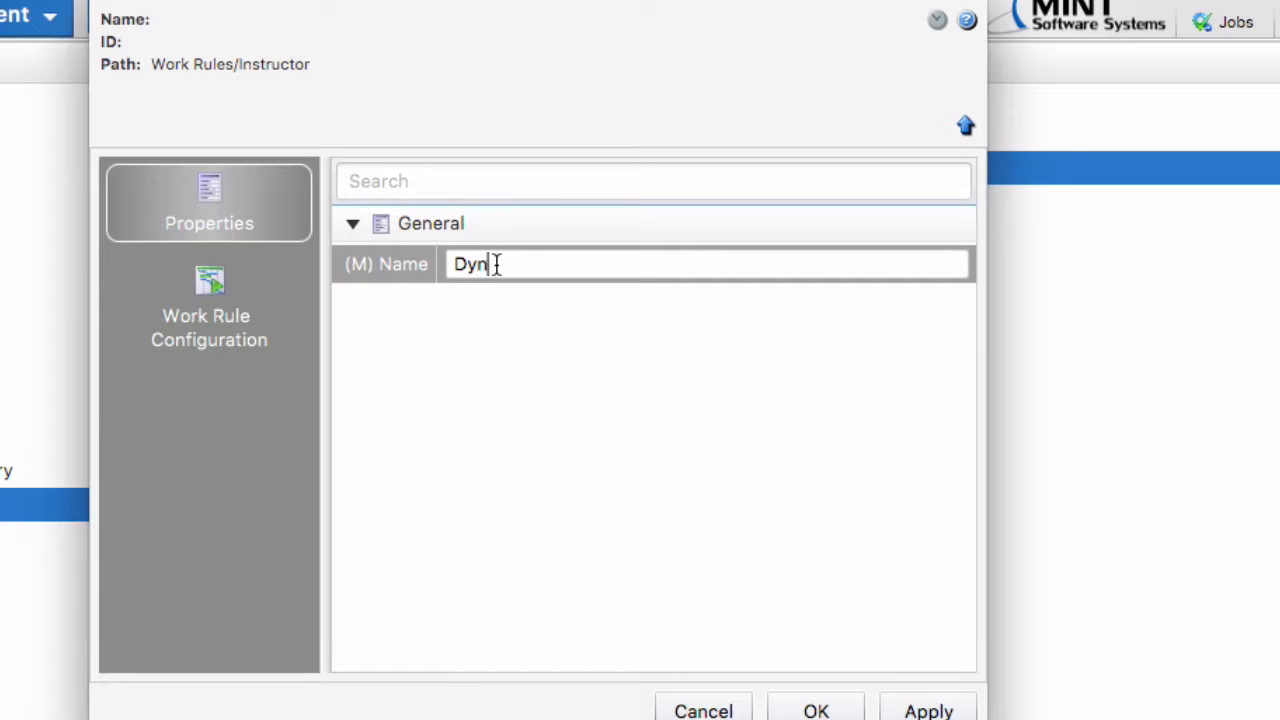
{"action": "type", "text": "amic Slo"}
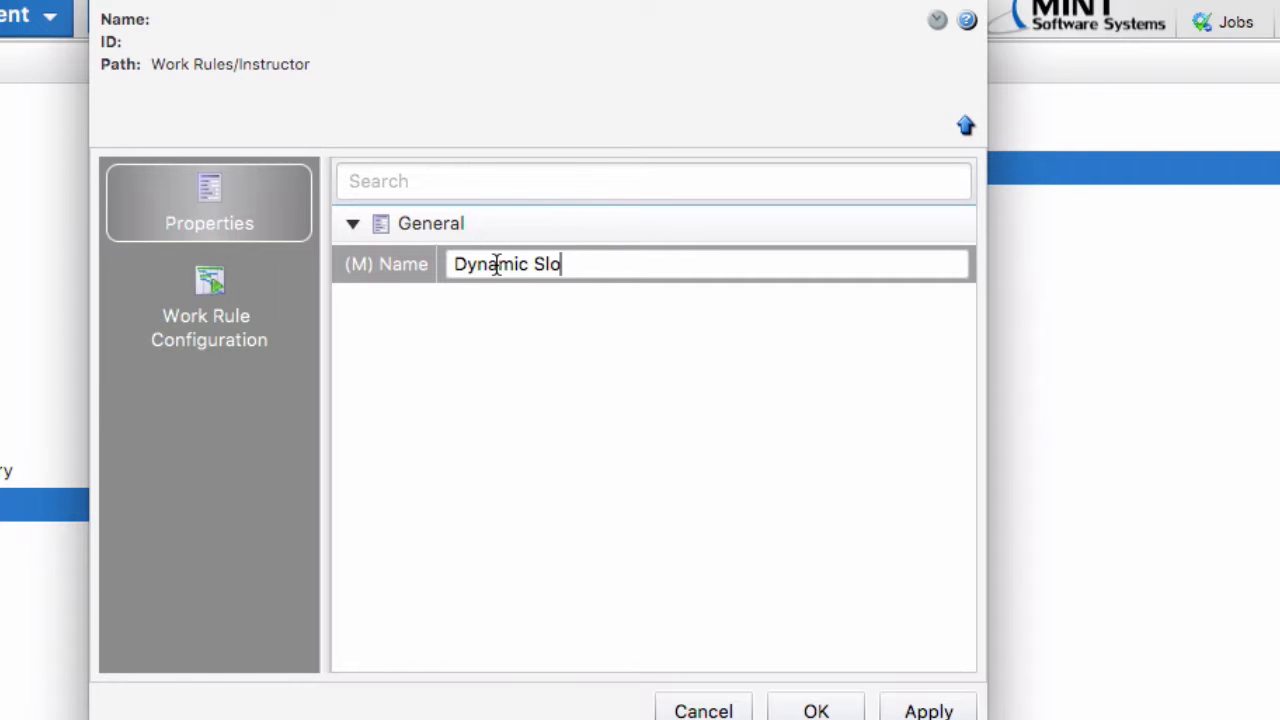
{"action": "type", "text": "t (more than 4)"}
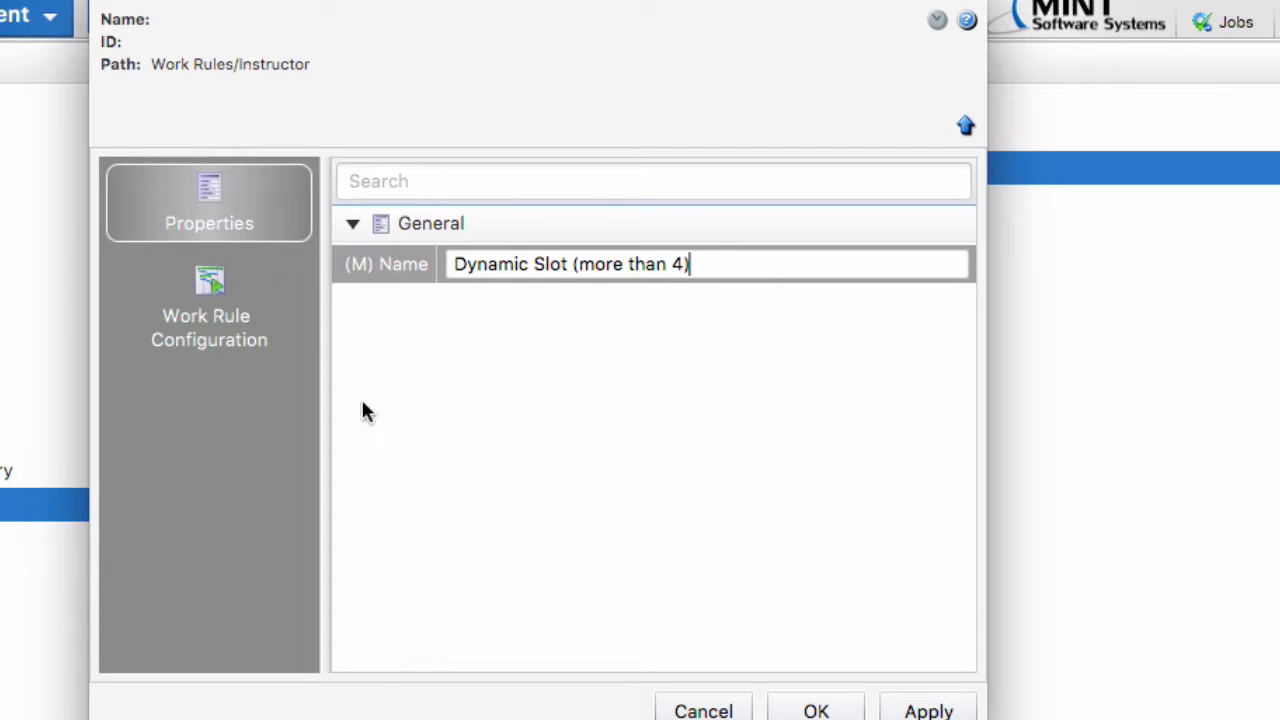
Add a work rule configuration to the abstract rule, based on the Business Work Rules type Dynamic Slot Group Quantity
{"action": "left_click", "coordinate": [210, 327]}
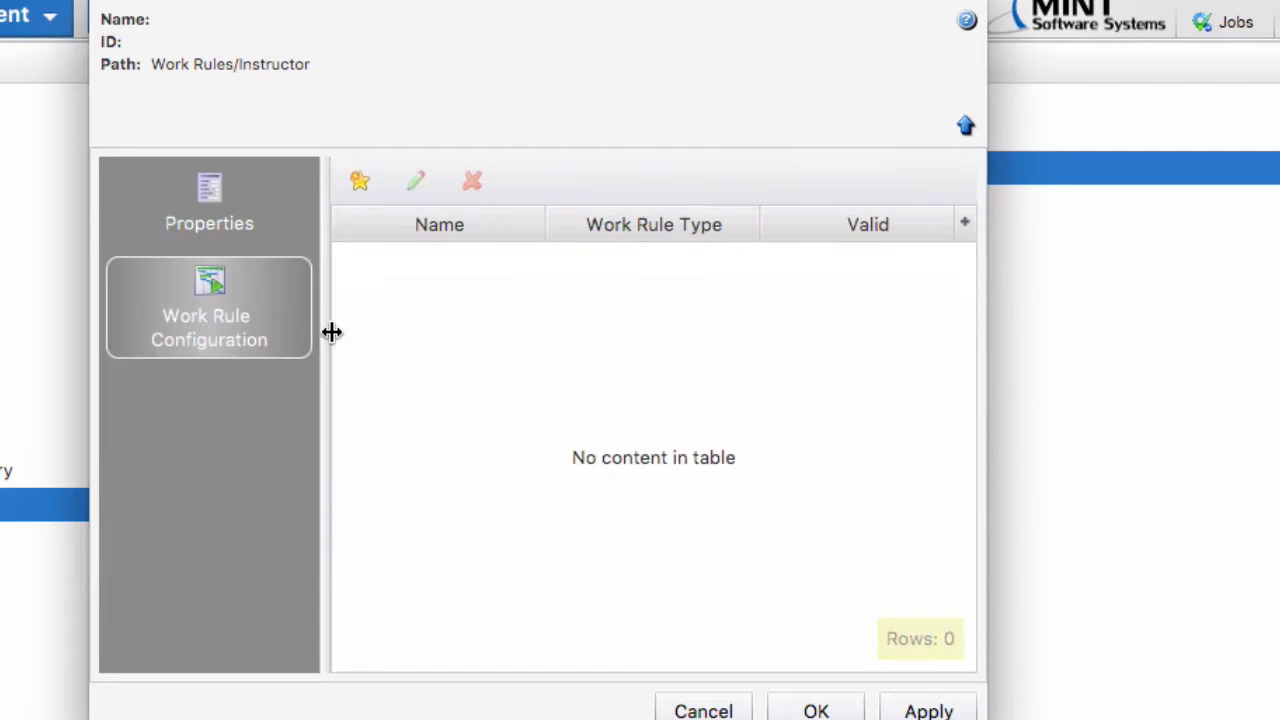
{"action": "left_click", "coordinate": [360, 184]}
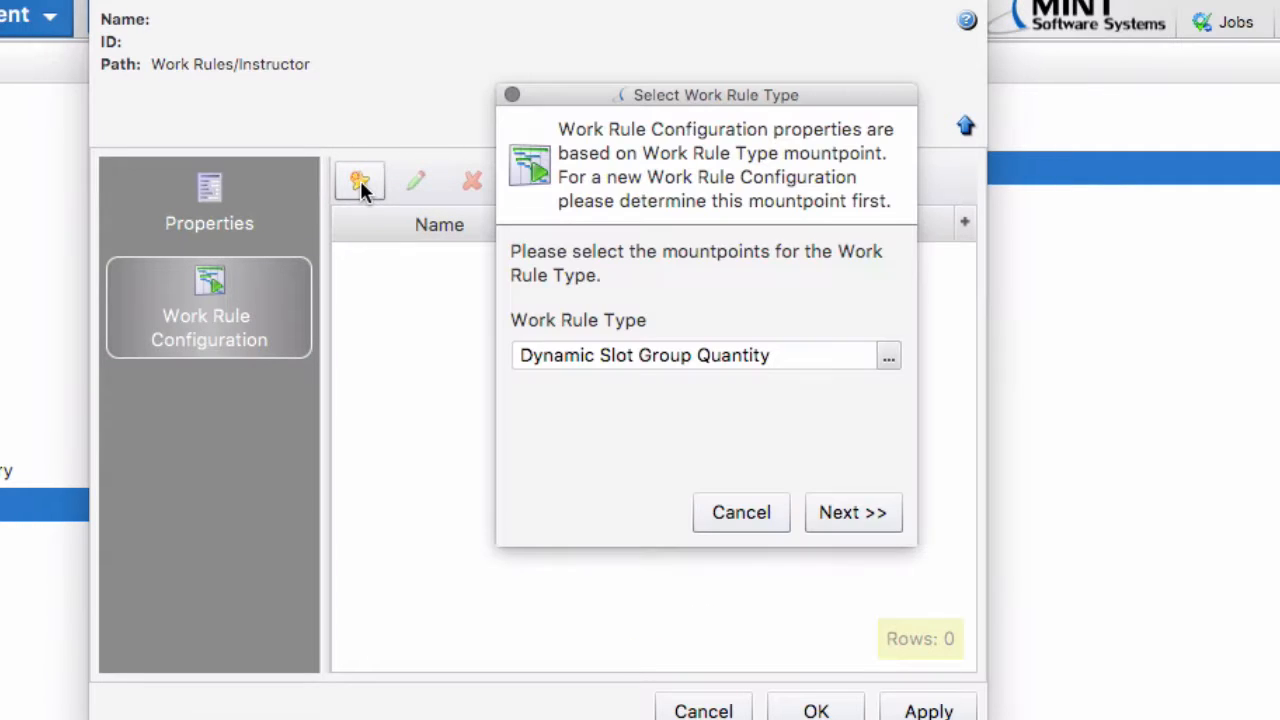
{"action": "left_click", "coordinate": [889, 358]}
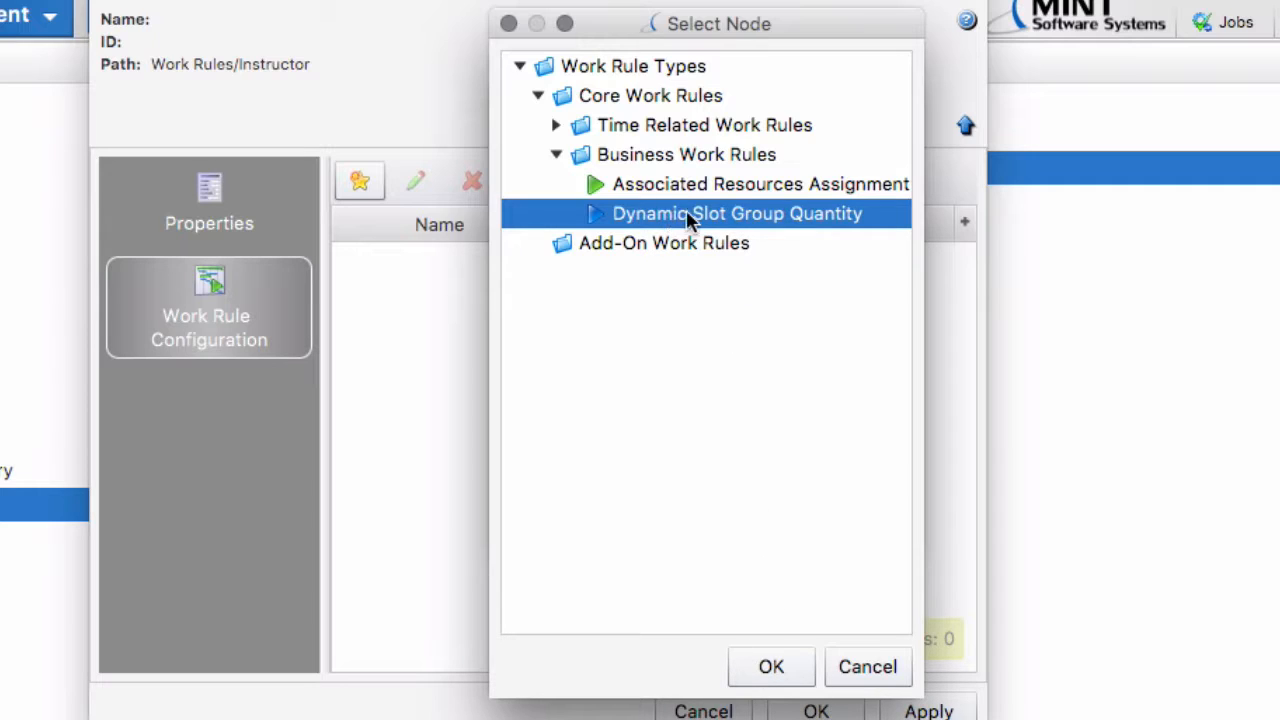
{"action": "left_click", "coordinate": [779, 669]}
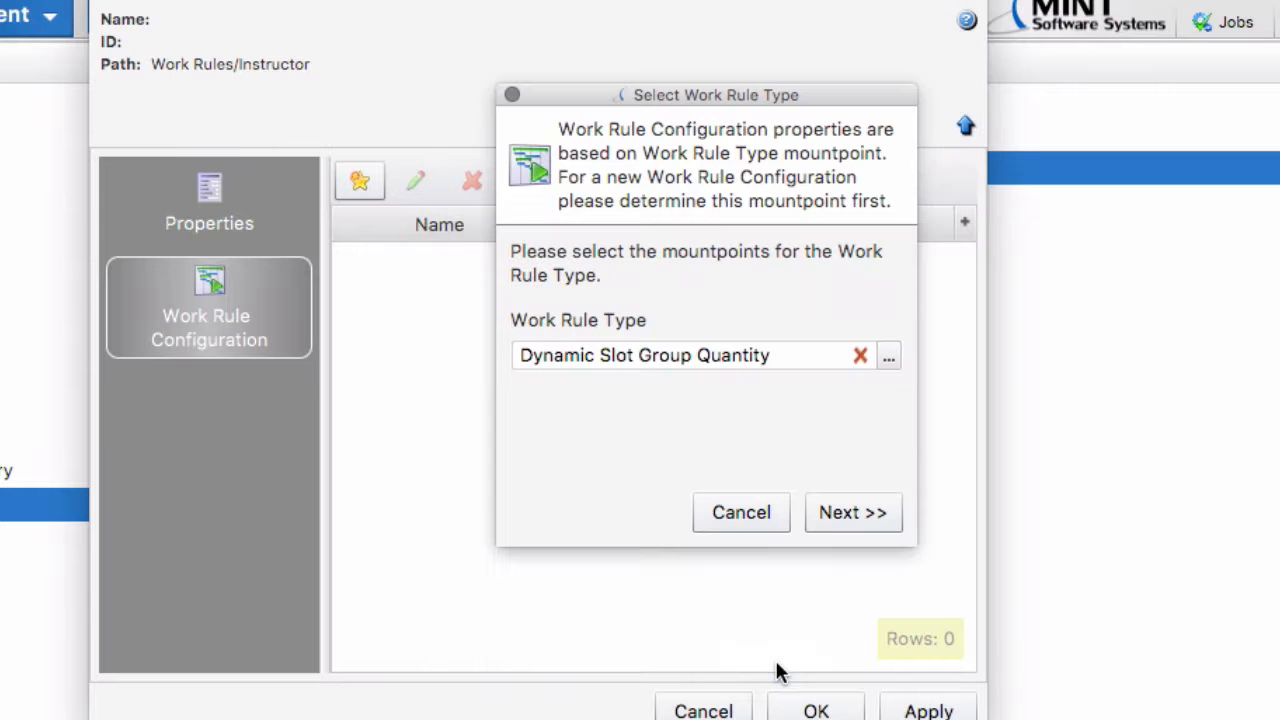
{"action": "left_click", "coordinate": [857, 516]}
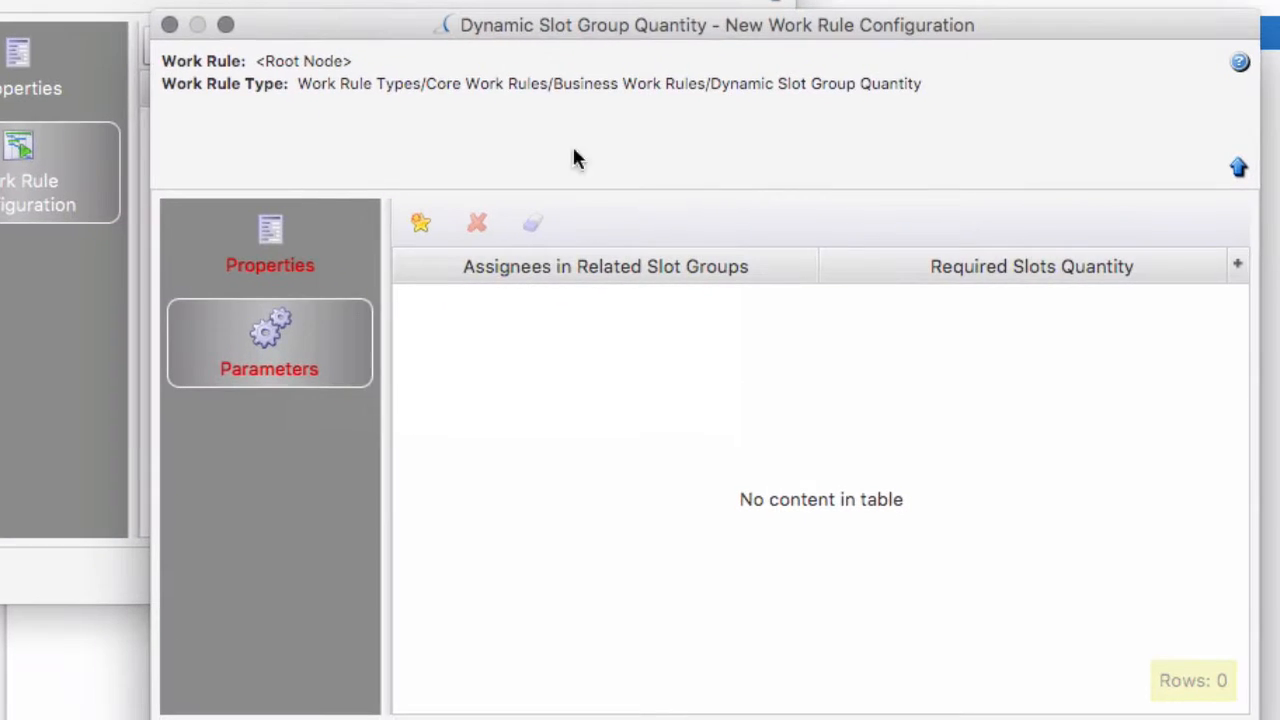
Name the configuration "Dynamic Slot Group Quantity (more than 4)" and set its slot group type to Trainee
{"action": "left_click_drag", "start_coordinate": [536, 24], "coordinate": [445, 21]}
{"action": "left_click", "coordinate": [178, 255]}
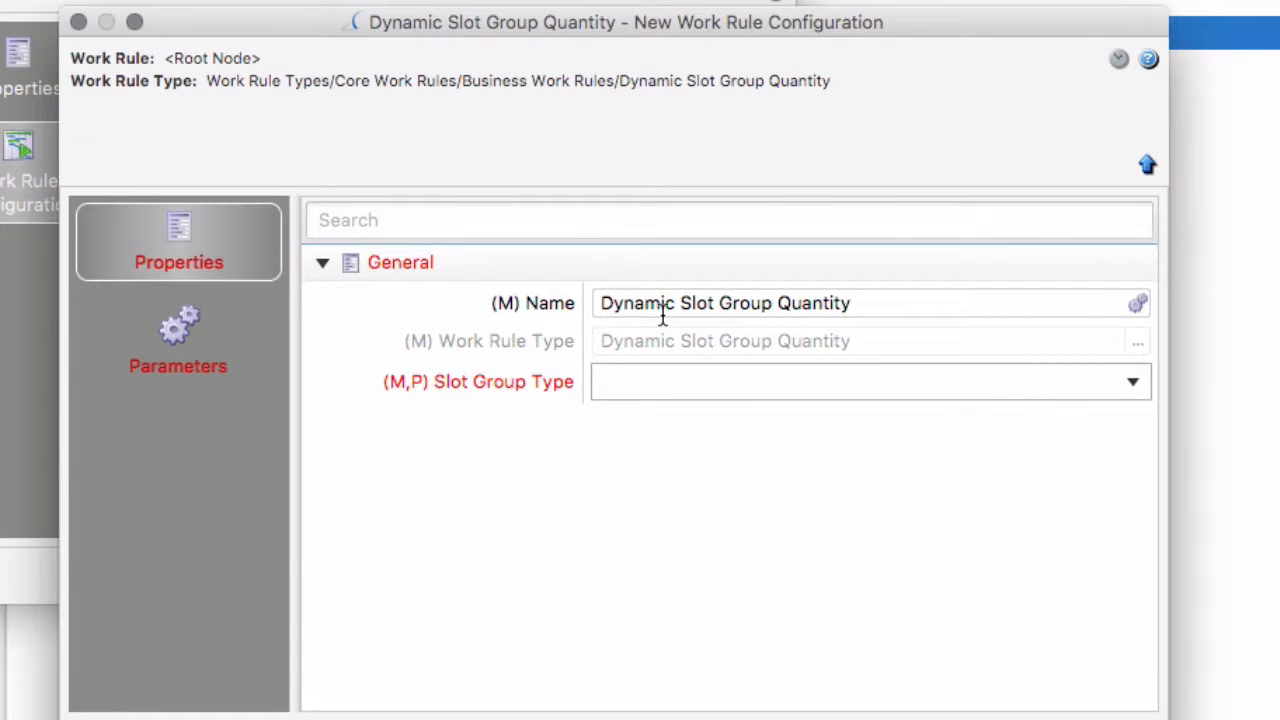
{"action": "left_click", "coordinate": [889, 305]}
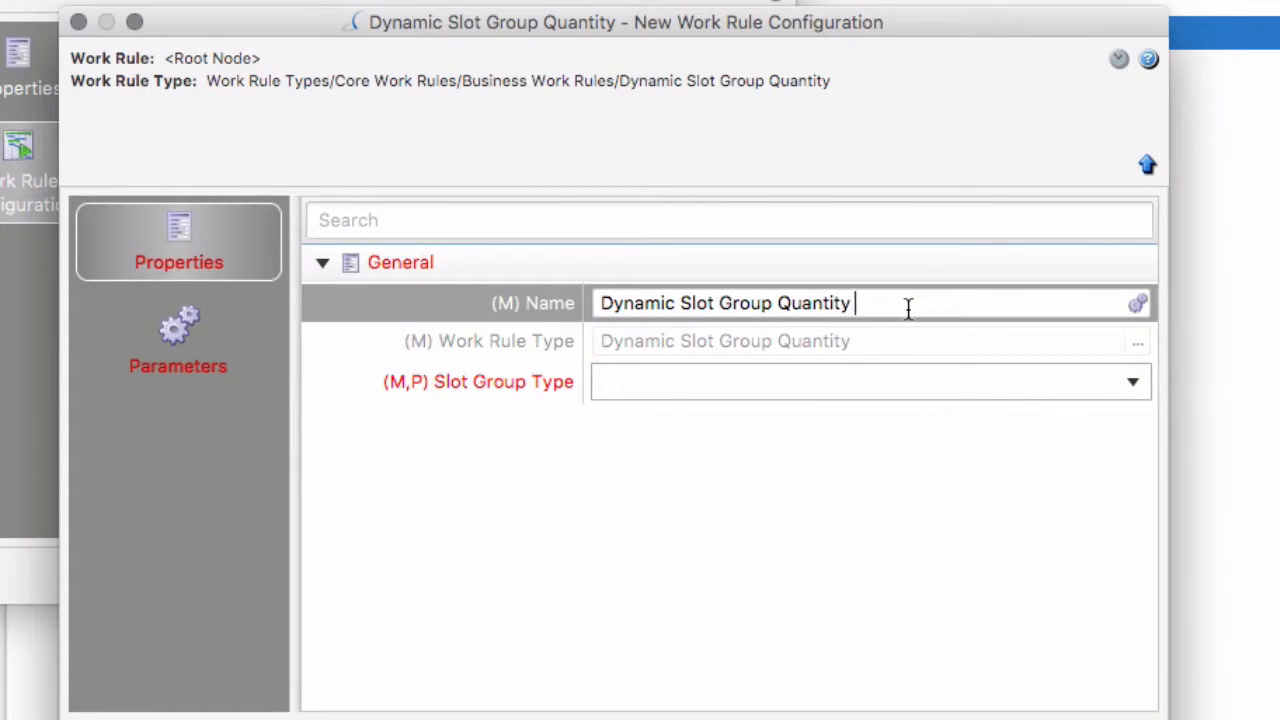
{"action": "type", "text": "(more than 4)"}
{"action": "left_click", "coordinate": [717, 390]}
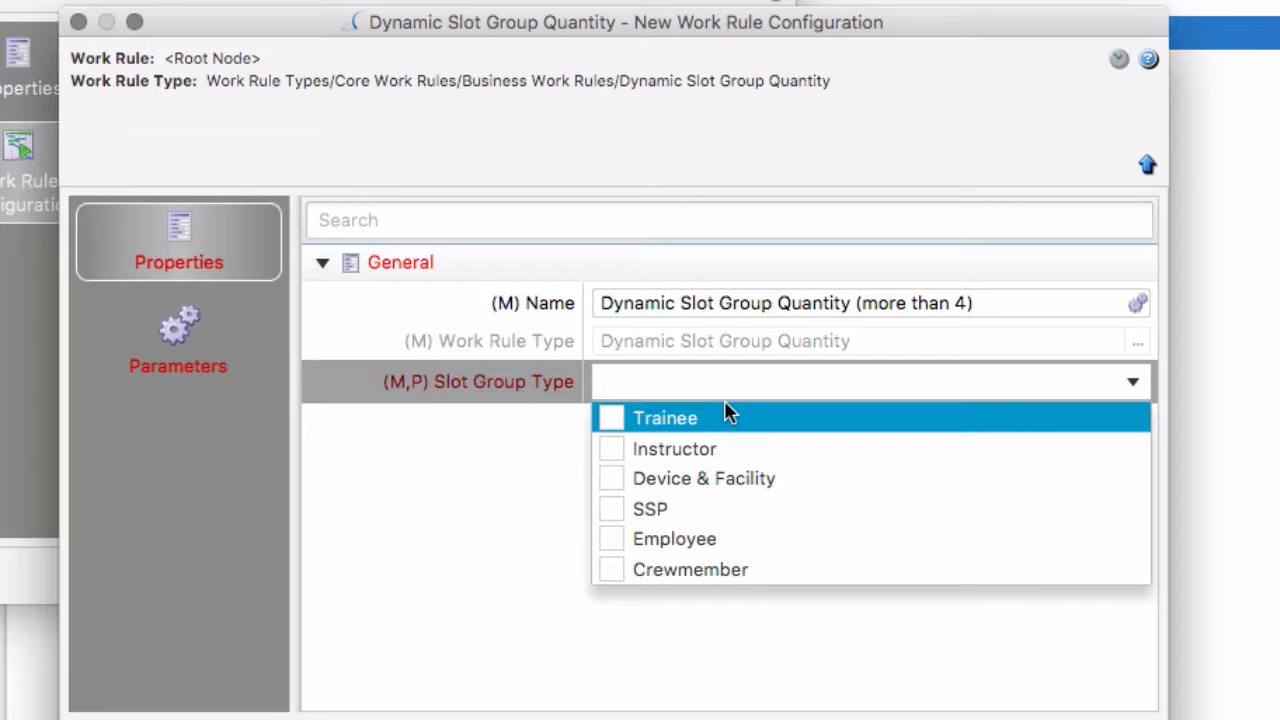
{"action": "left_click", "coordinate": [612, 417]}
{"action": "left_click", "coordinate": [558, 498]}
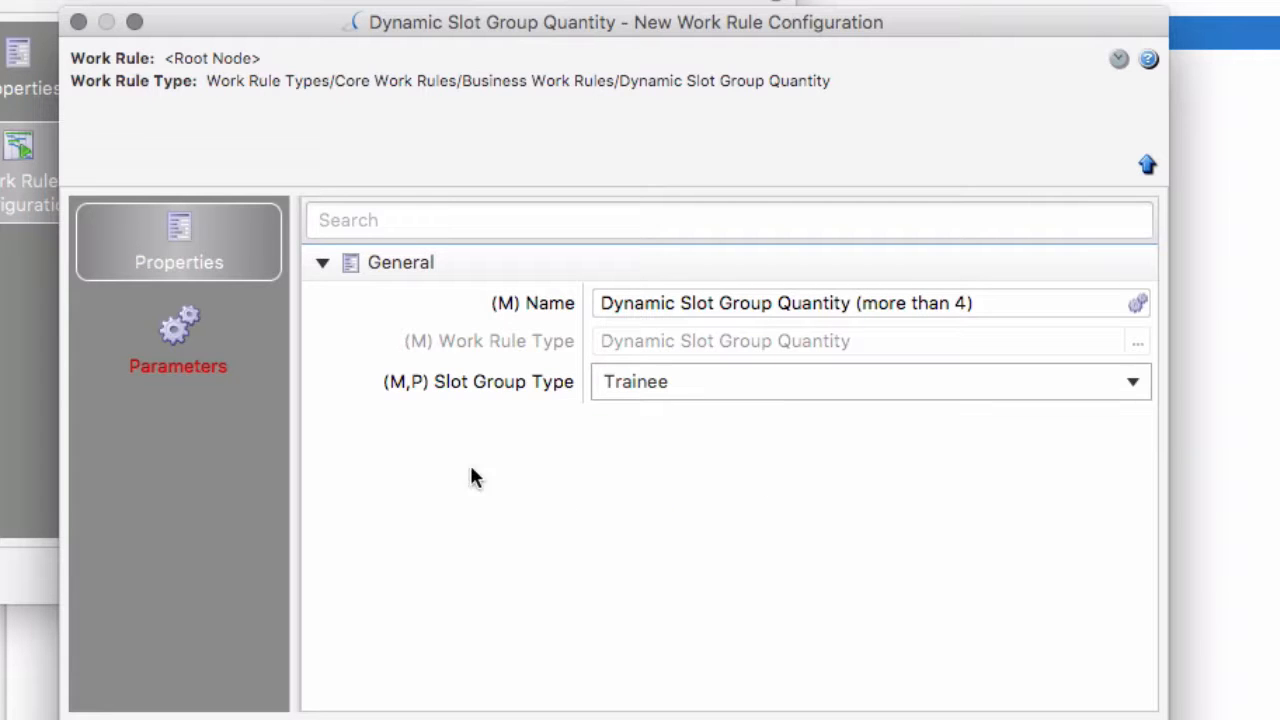
Add a parameter row requiring 1 slot for 1 or more assignees in related slot groups
{"action": "left_click", "coordinate": [199, 362]}
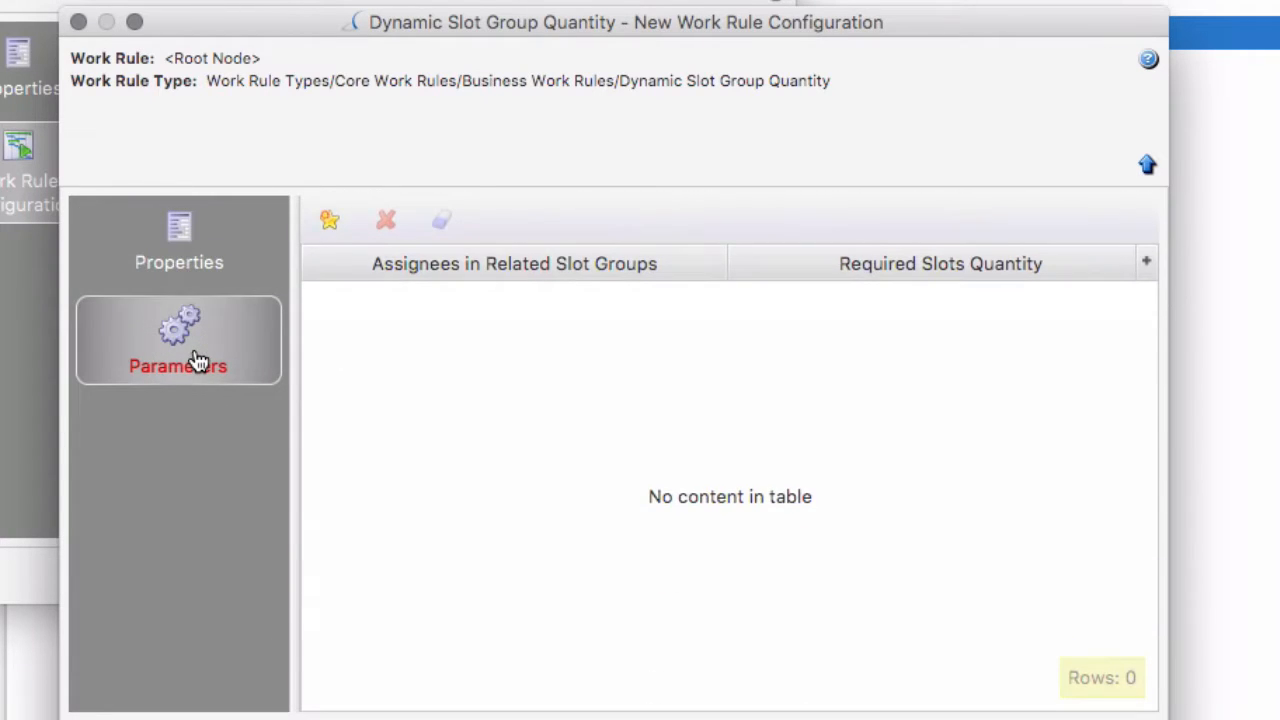
{"action": "left_click", "coordinate": [322, 222]}
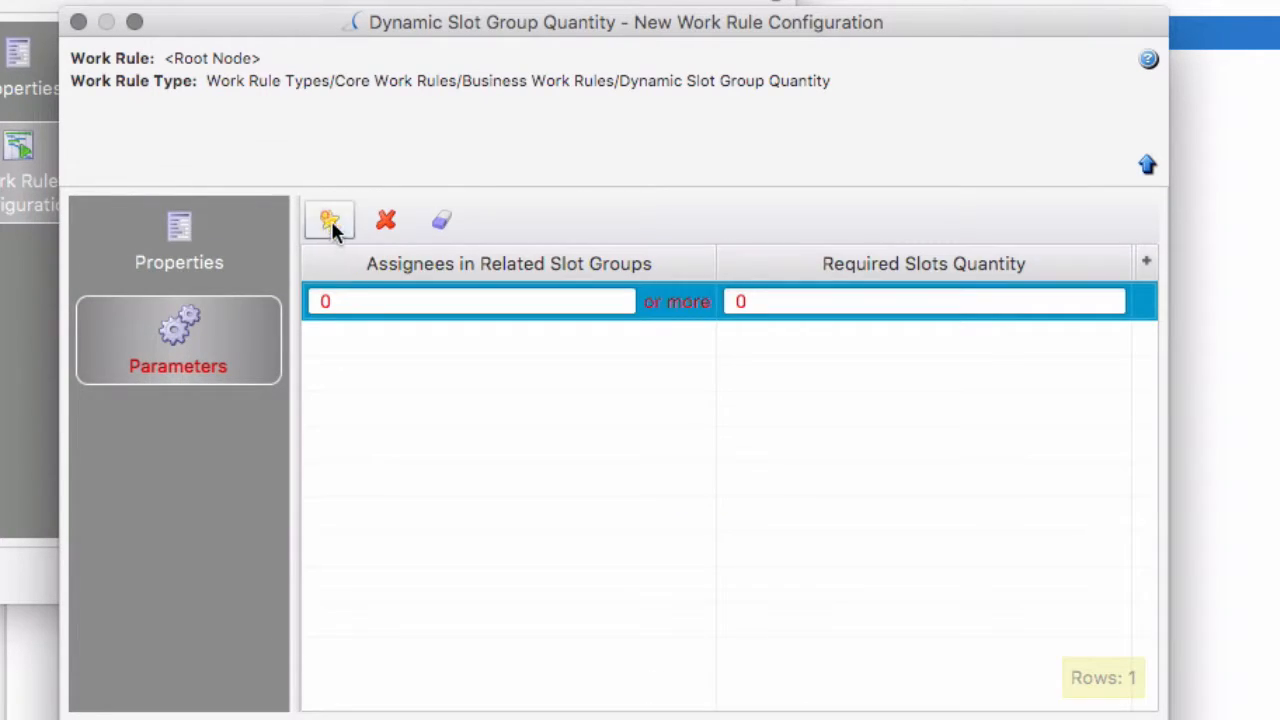
{"action": "left_click", "coordinate": [340, 297]}
{"action": "key", "text": "BackSpace"}
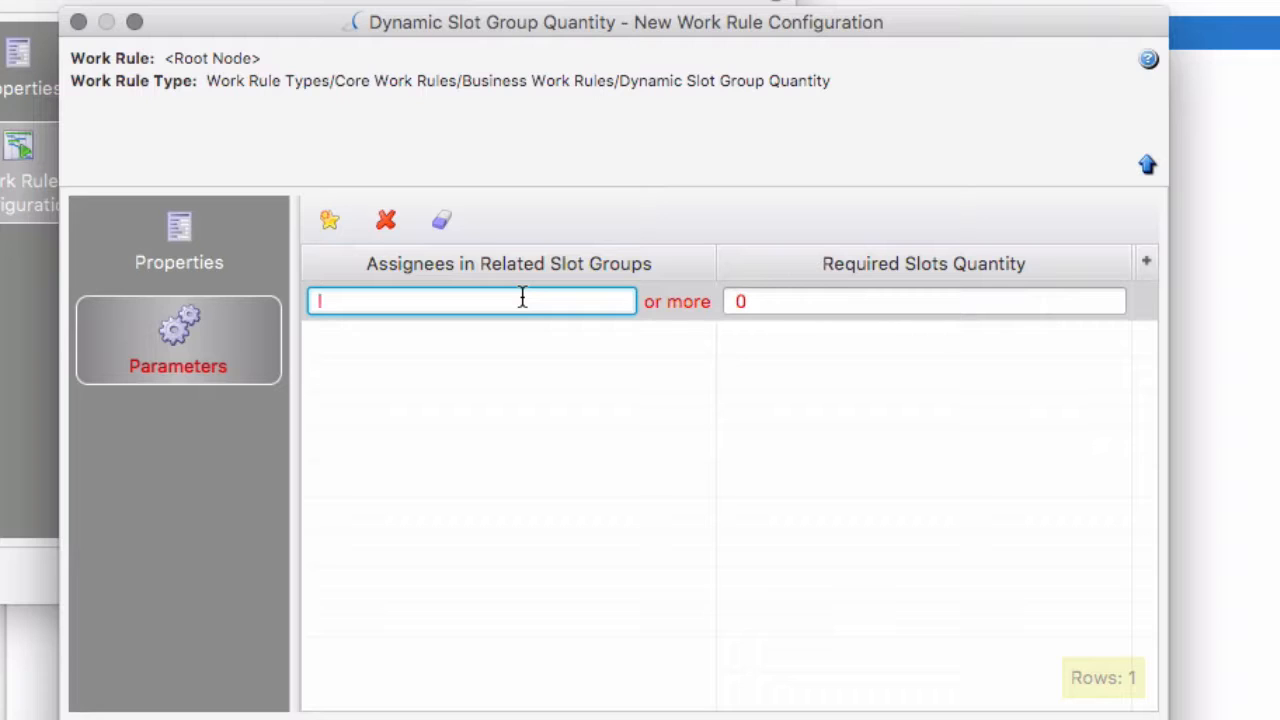
{"action": "type", "text": "1"}
{"action": "left_click", "coordinate": [737, 302]}
{"action": "key", "text": "BackSpace"}
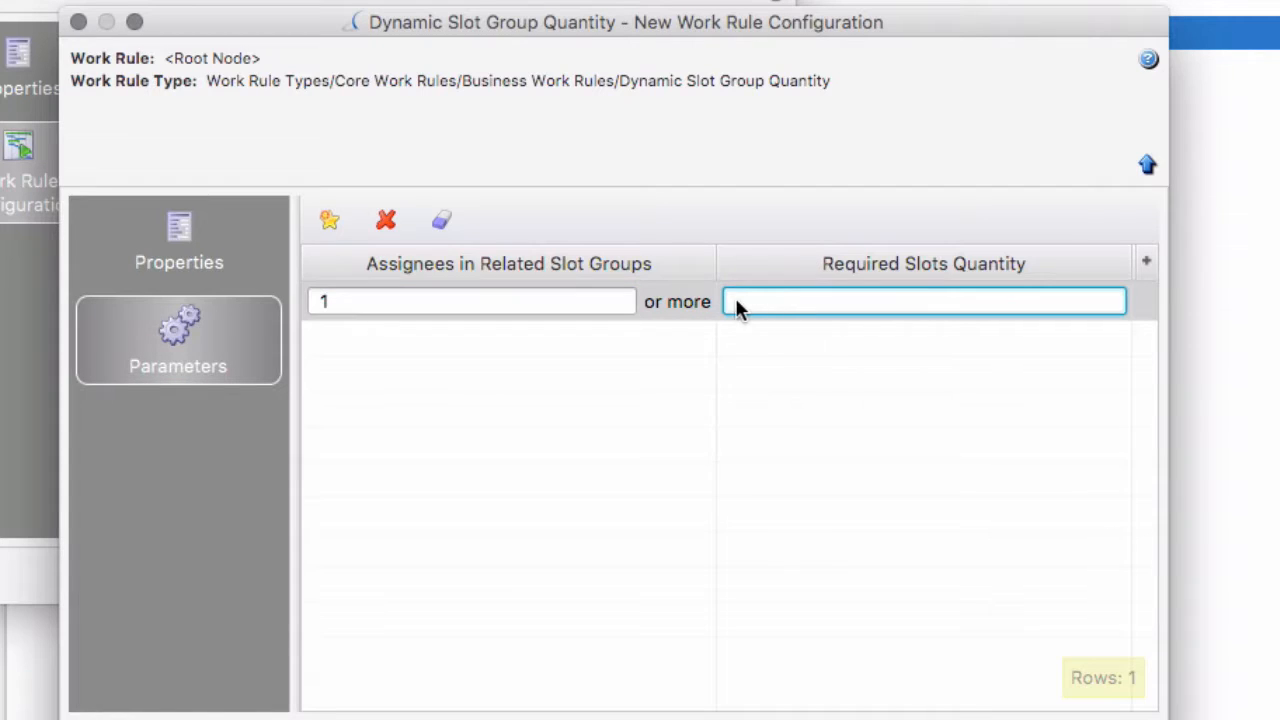
{"action": "type", "text": "1"}
Add a second parameter row requiring 2 slots for 4 or more assignees, and save the configuration and abstract work rule
{"action": "left_click", "coordinate": [336, 222]}
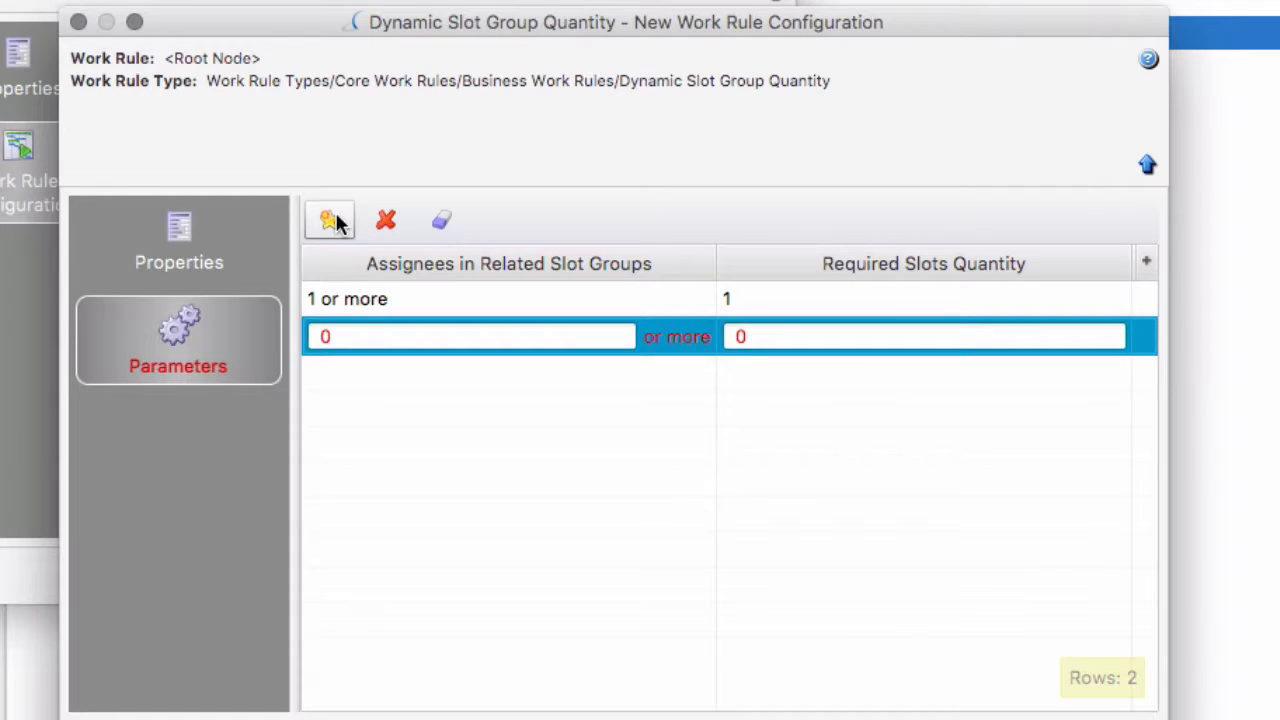
{"action": "left_click", "coordinate": [342, 334]}
{"action": "key", "text": "BackSpace"}
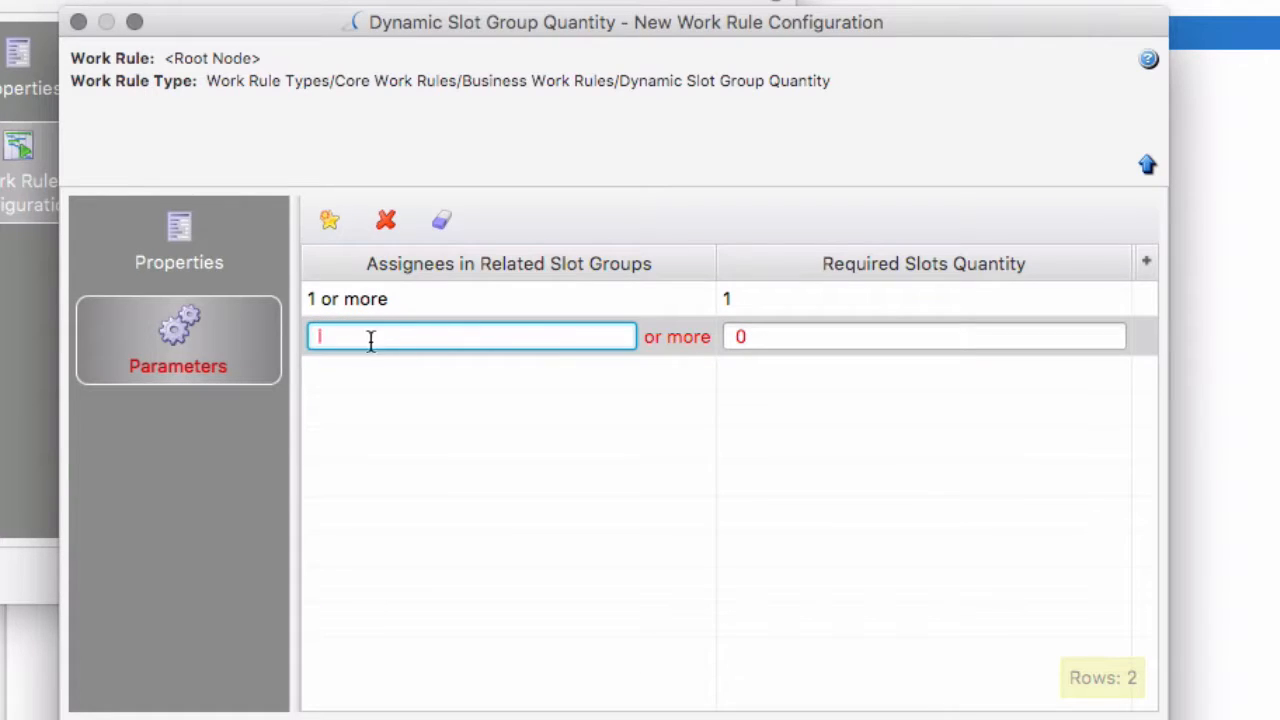
{"action": "type", "text": "4"}
{"action": "left_click", "coordinate": [755, 336]}
{"action": "key", "text": "BackSpace"}
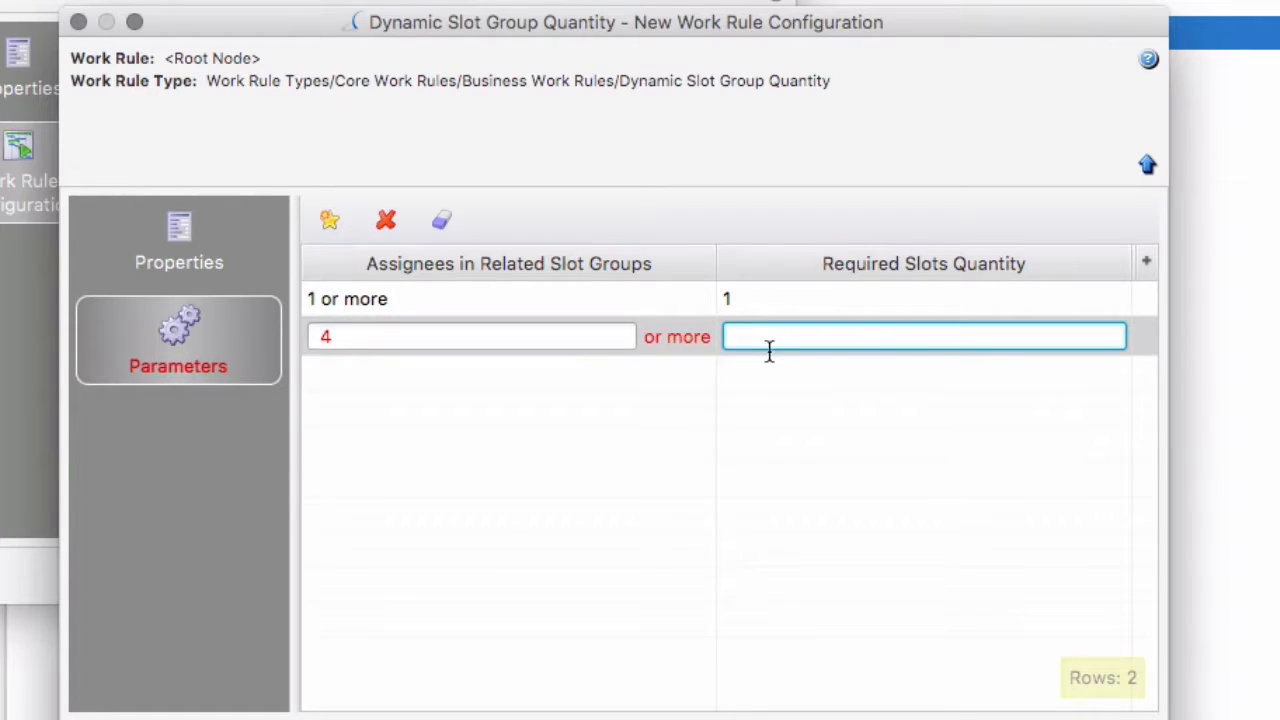
{"action": "type", "text": "2"}
{"action": "key", "text": "Return"}
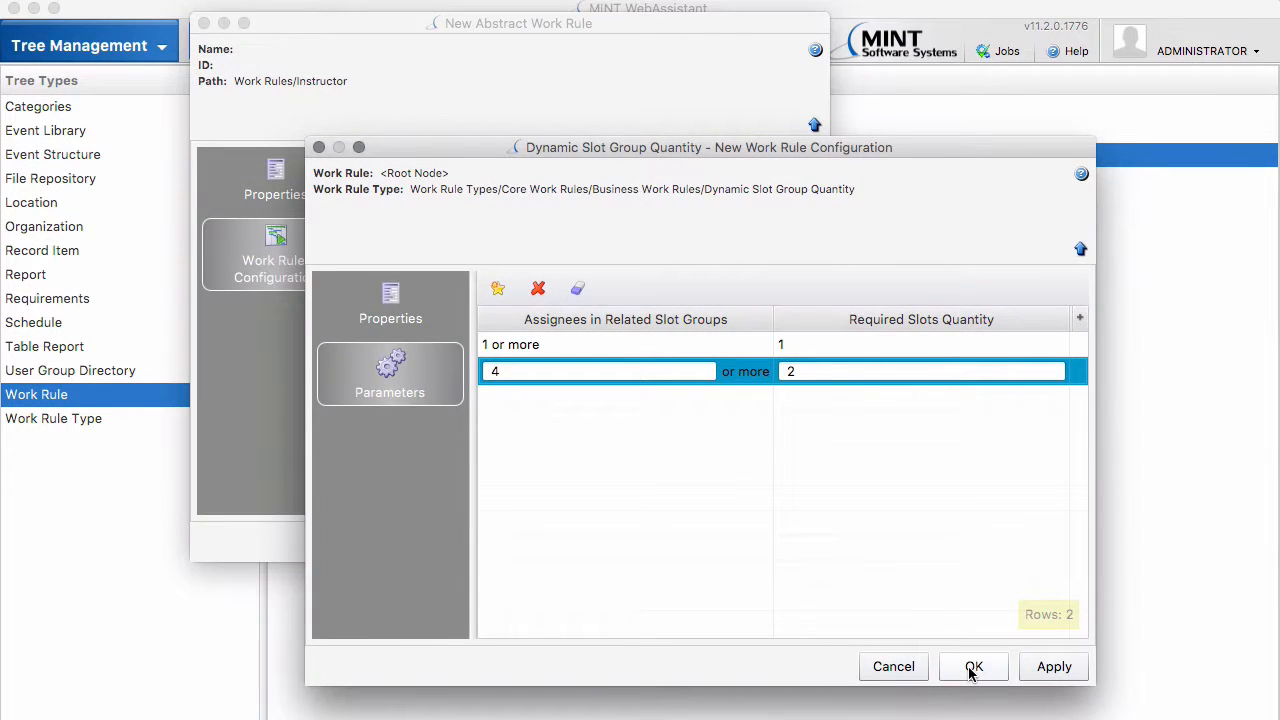
{"action": "left_click", "coordinate": [977, 679]}
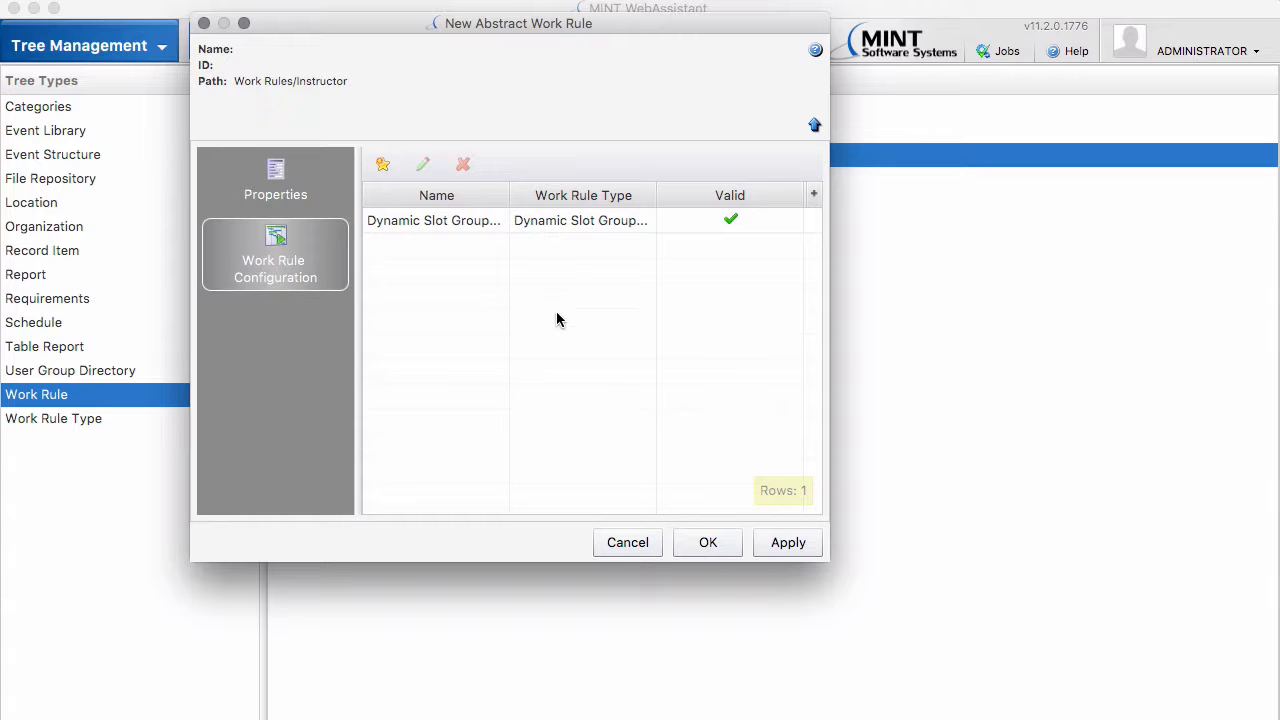
{"action": "left_click", "coordinate": [714, 548]}
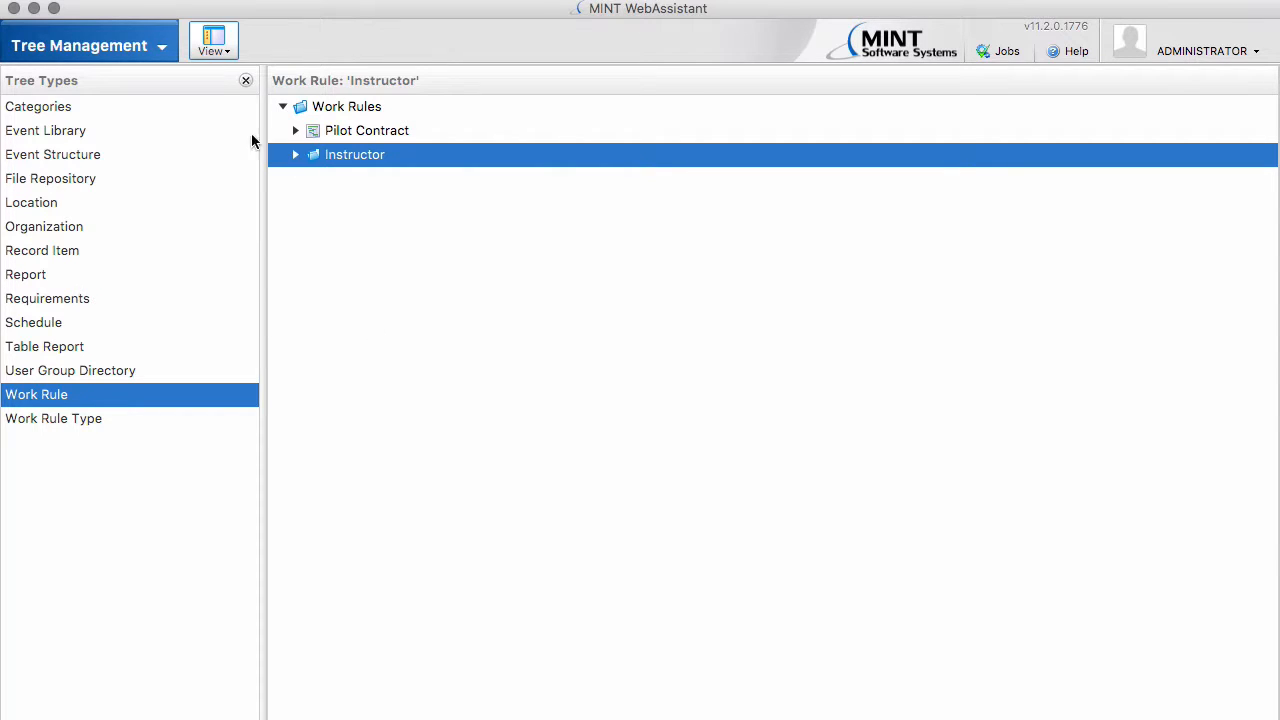
Examine the general properties of the Instructor slot group in the Line Training A320 product, without changing anything
{"action": "left_click", "coordinate": [161, 46]}
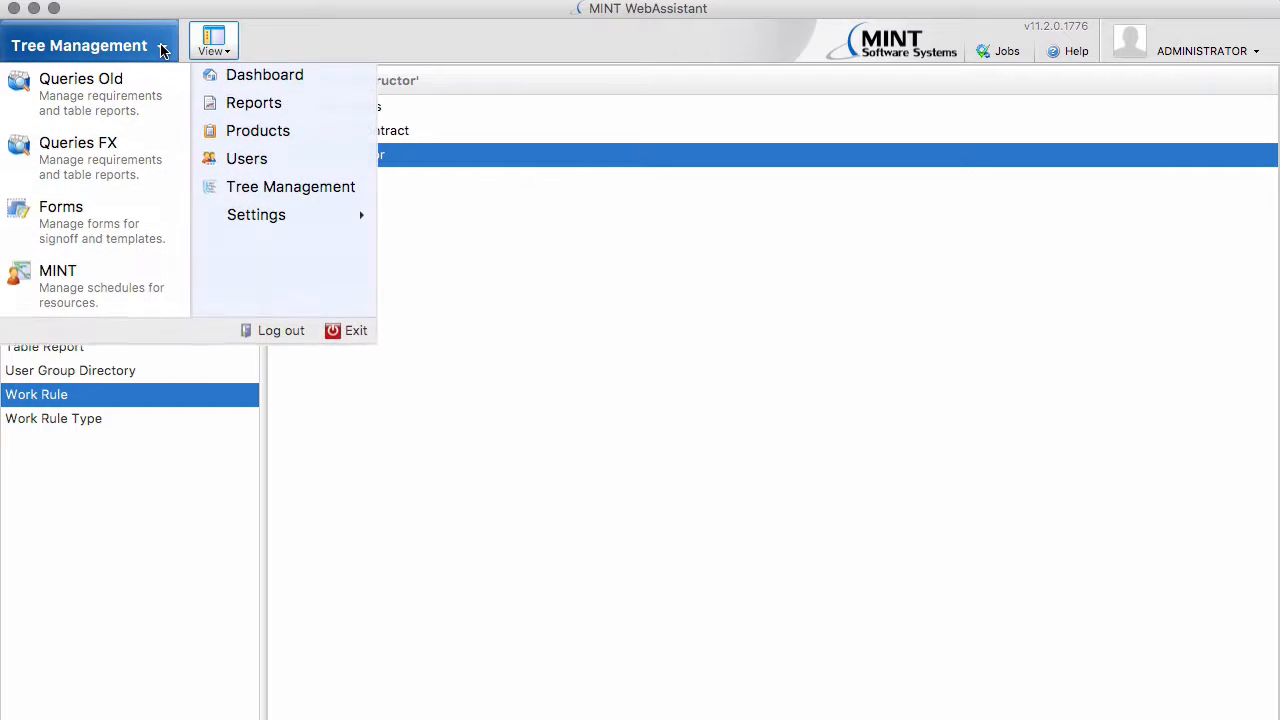
{"action": "left_click", "coordinate": [259, 134]}
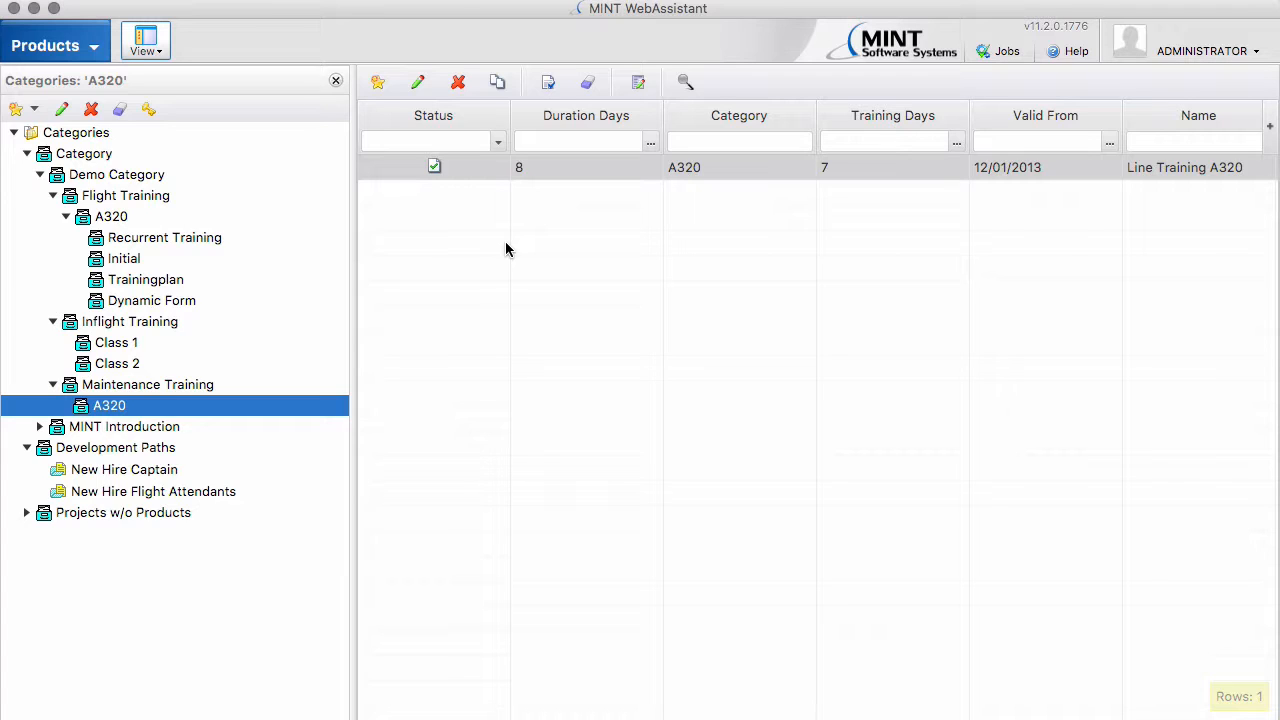
{"action": "double_click", "coordinate": [544, 167]}
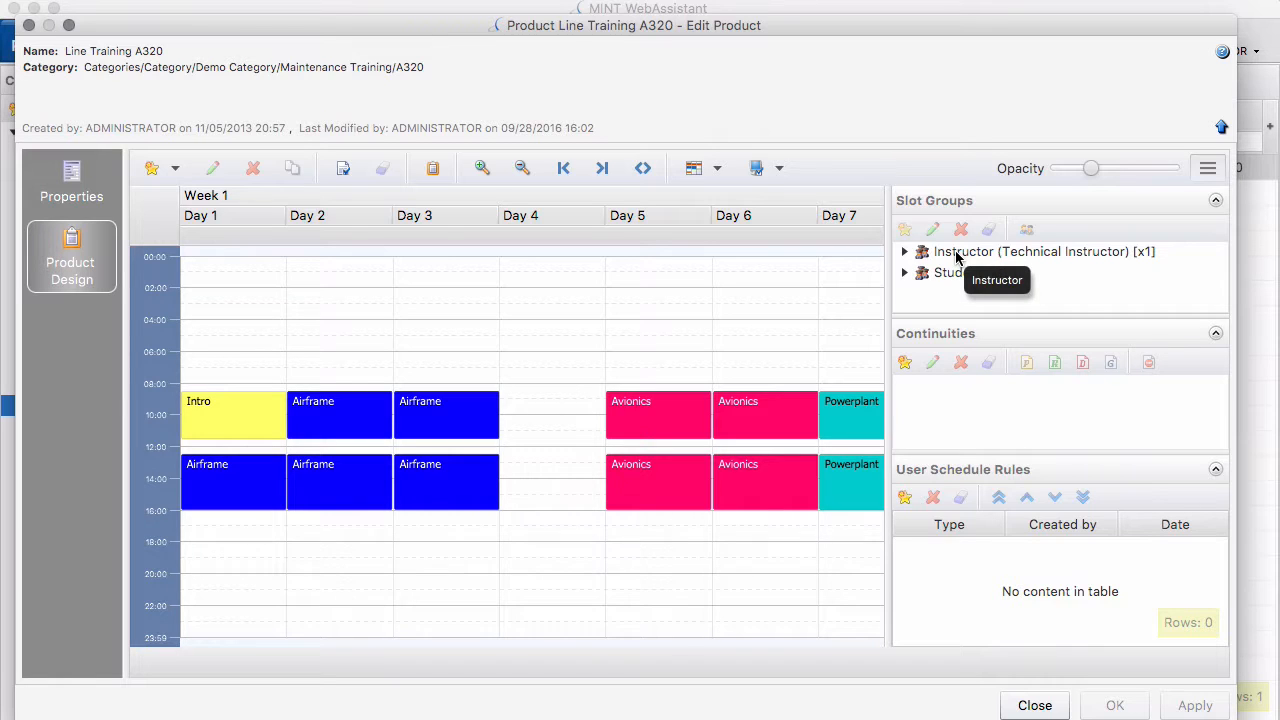
{"action": "left_click", "coordinate": [957, 258]}
{"action": "double_click", "coordinate": [957, 255]}
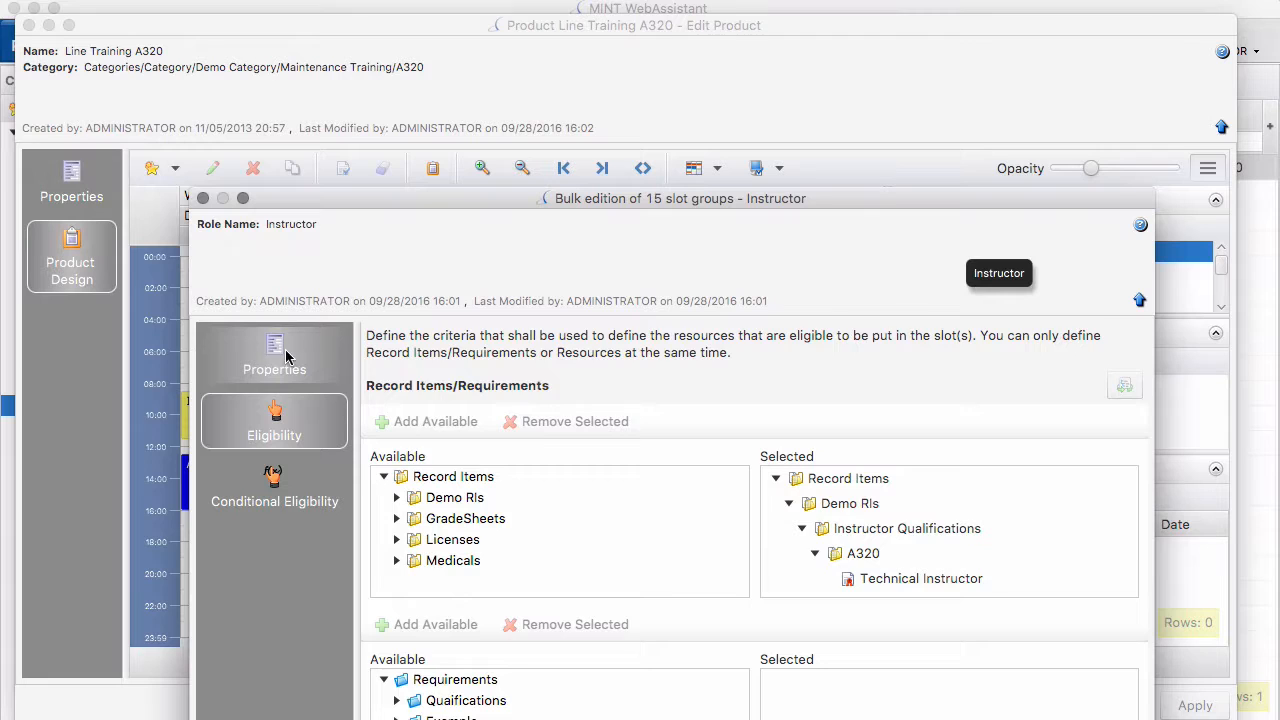
{"action": "left_click", "coordinate": [287, 354]}
{"action": "left_click_drag", "start_coordinate": [569, 204], "coordinate": [544, 40]}
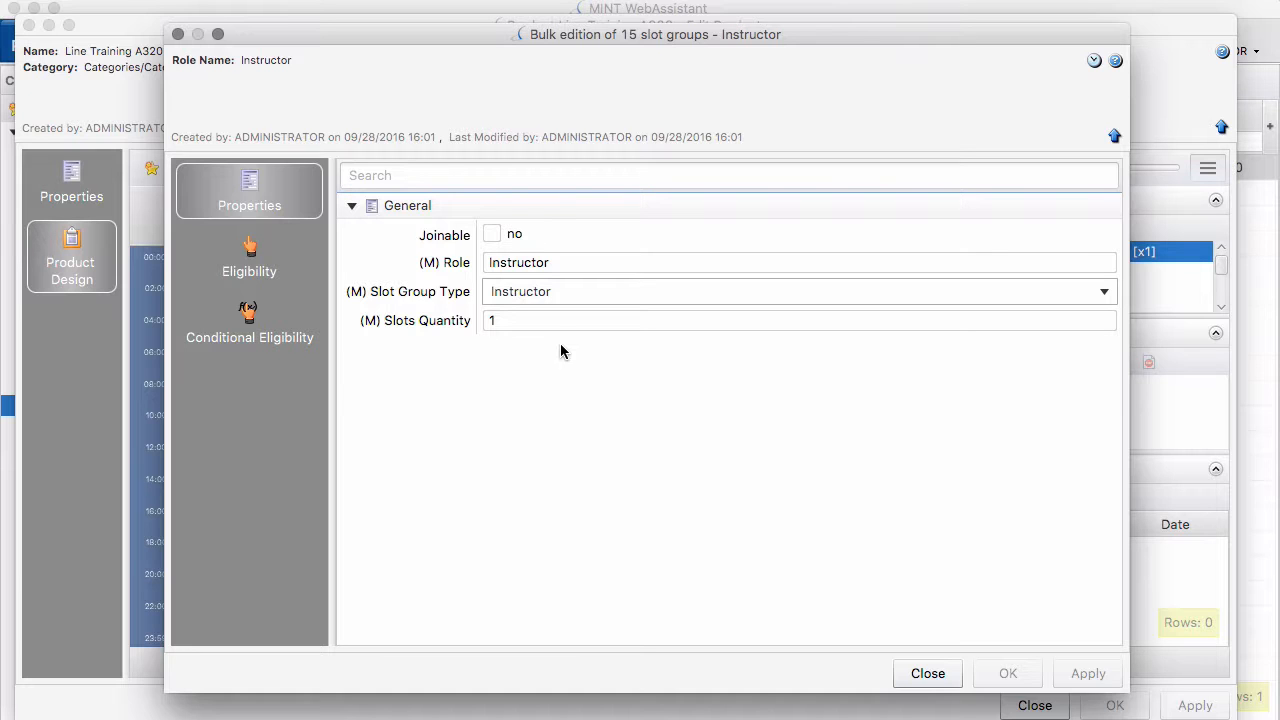
{"action": "left_click", "coordinate": [923, 675]}
{"action": "left_click", "coordinate": [1030, 705]}
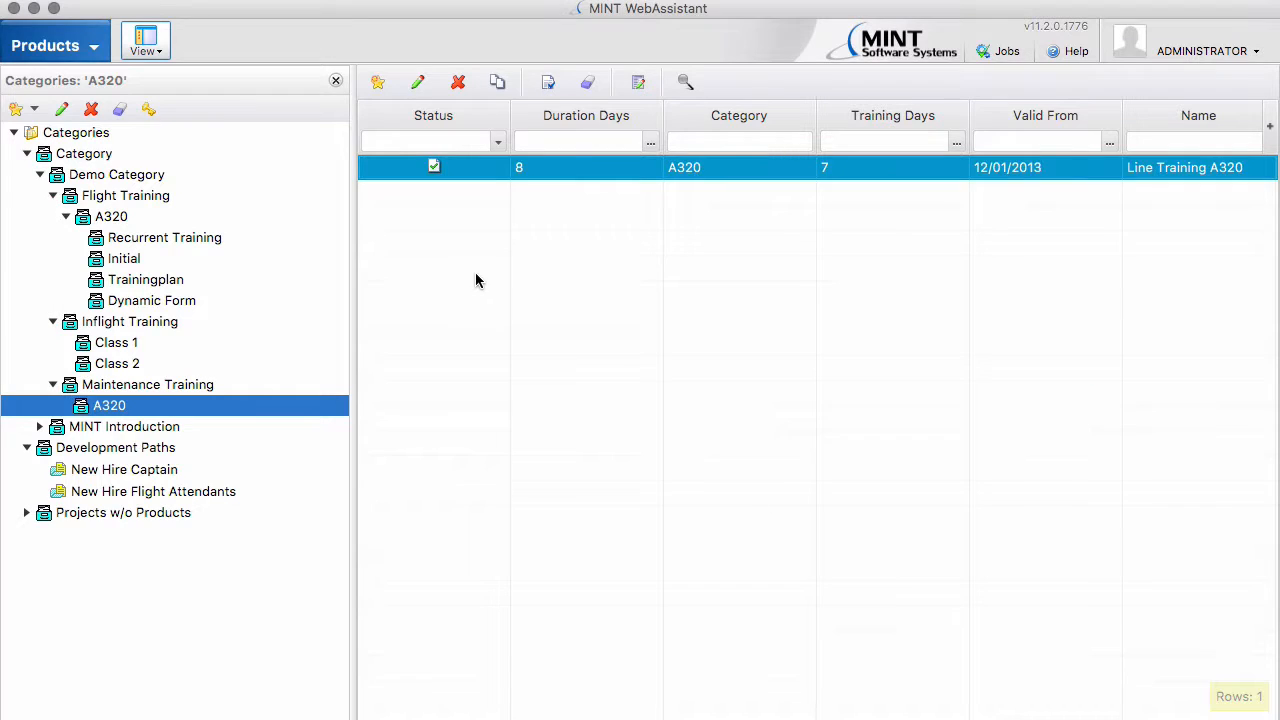
Add a slot group property named "Dynamic Quantity" of type WORKRULE to the General group, starting from the root Categories node
{"action": "left_click", "coordinate": [137, 409]}
{"action": "right_click", "coordinate": [84, 138]}
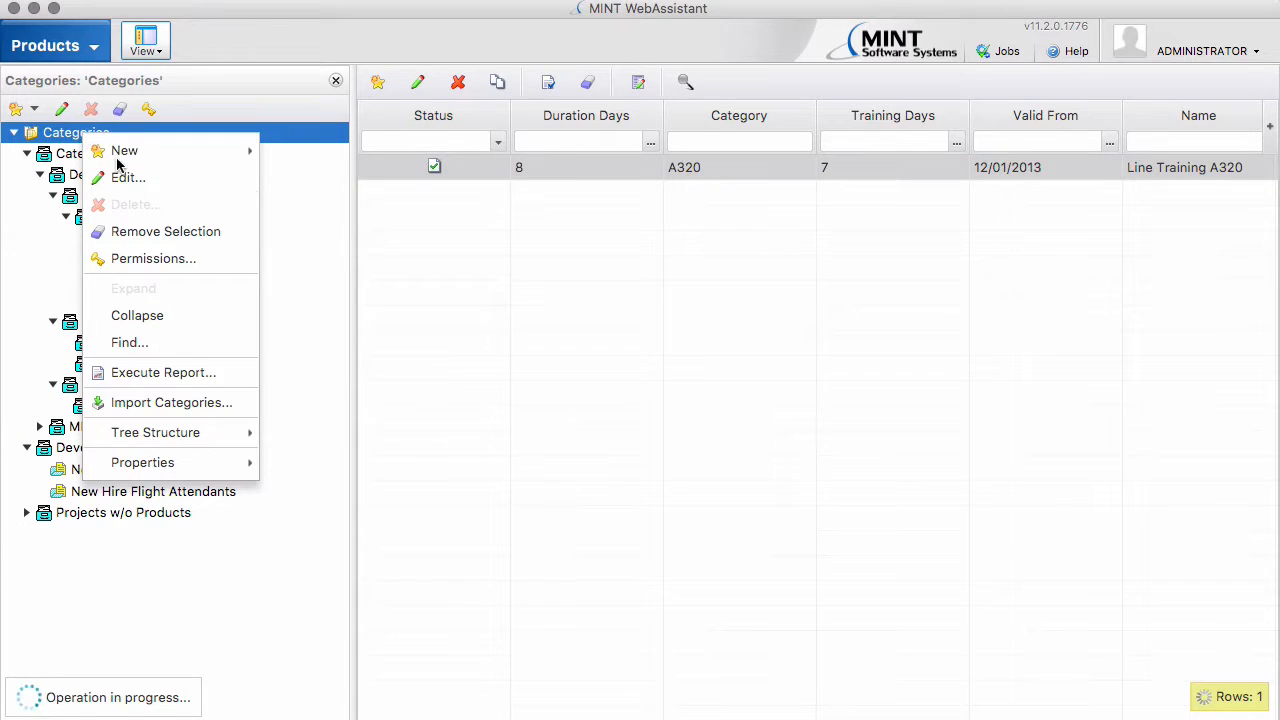
{"action": "mouse_move", "coordinate": [181, 466]}
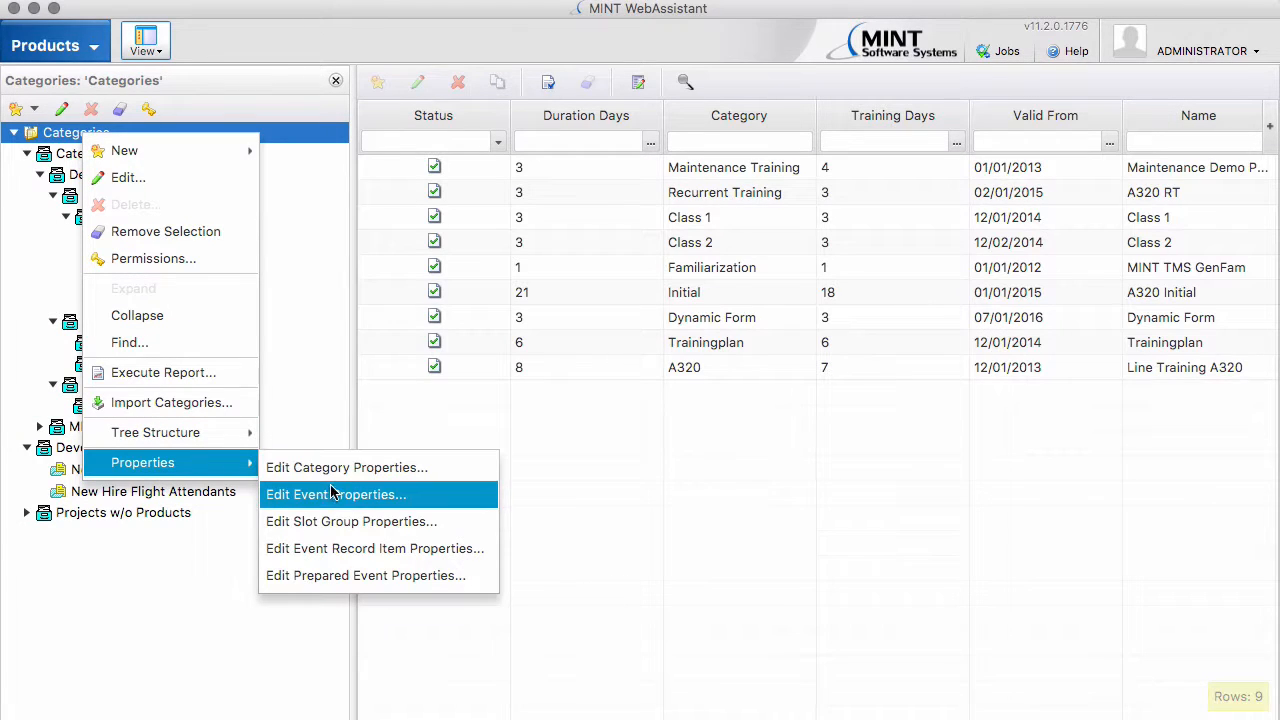
{"action": "left_click", "coordinate": [370, 521]}
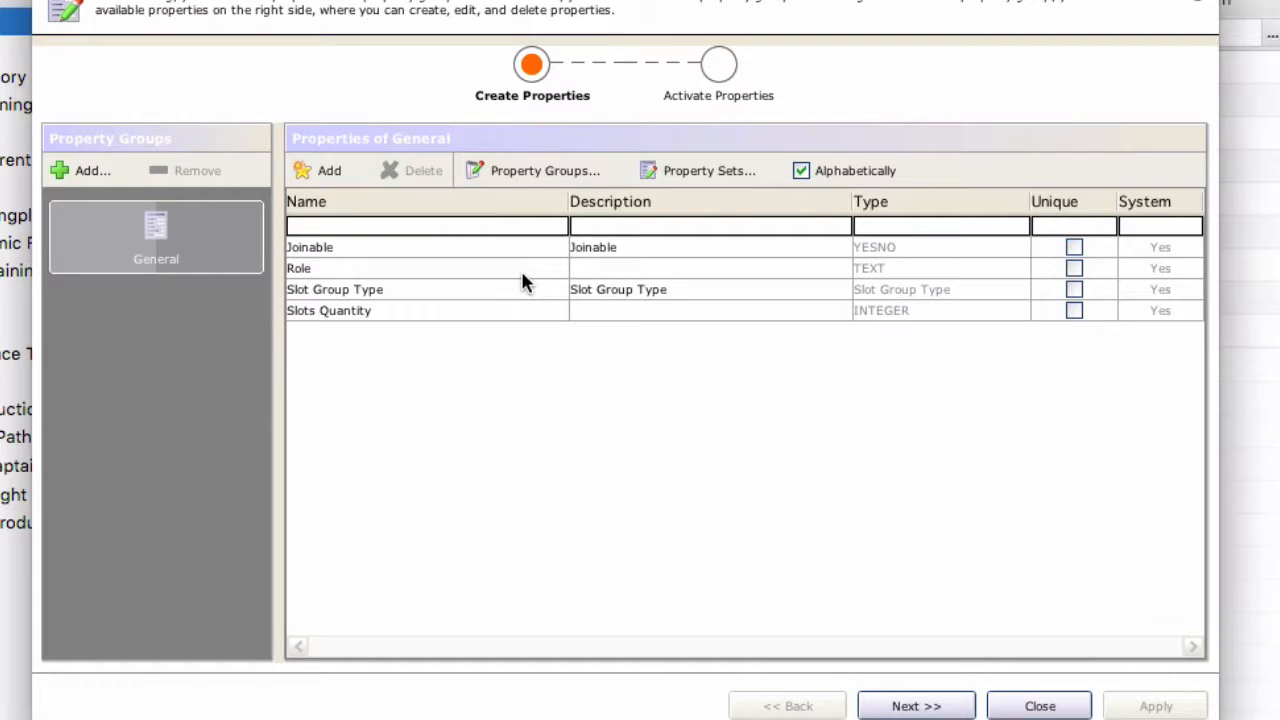
{"action": "left_click", "coordinate": [338, 174]}
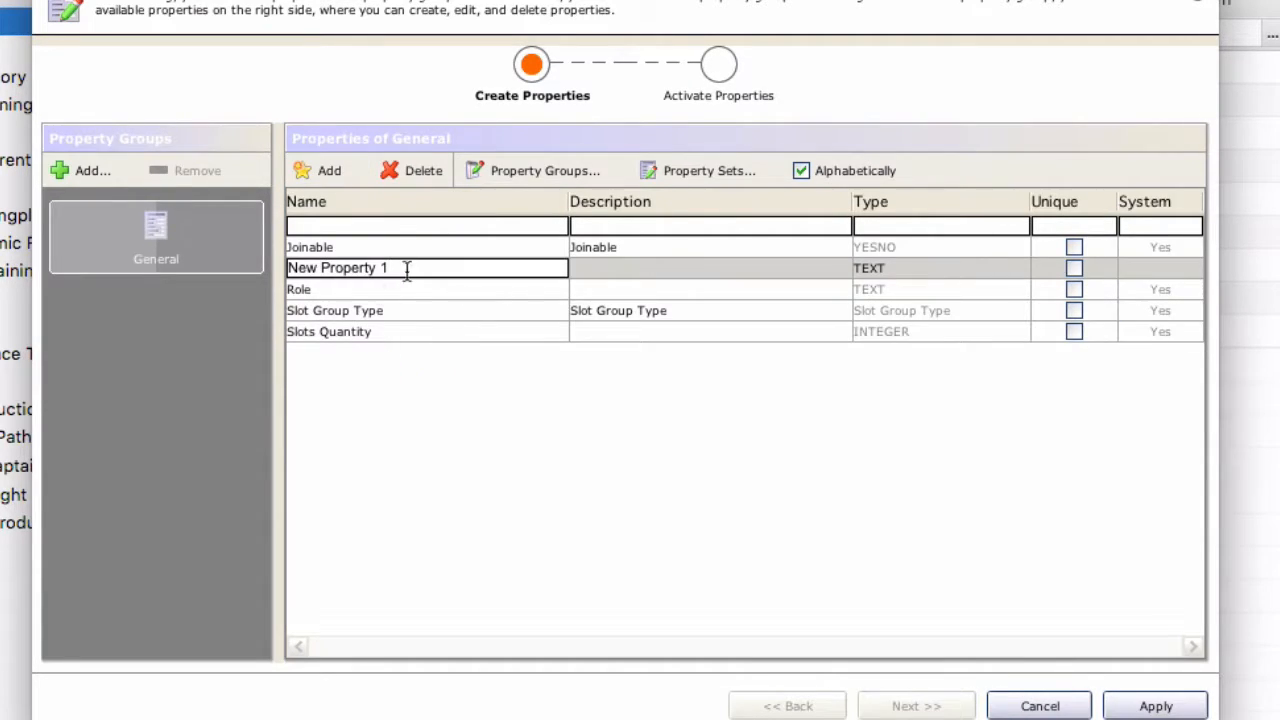
{"action": "left_click_drag", "start_coordinate": [407, 268], "coordinate": [250, 275]}
{"action": "type", "text": "Dyn"}
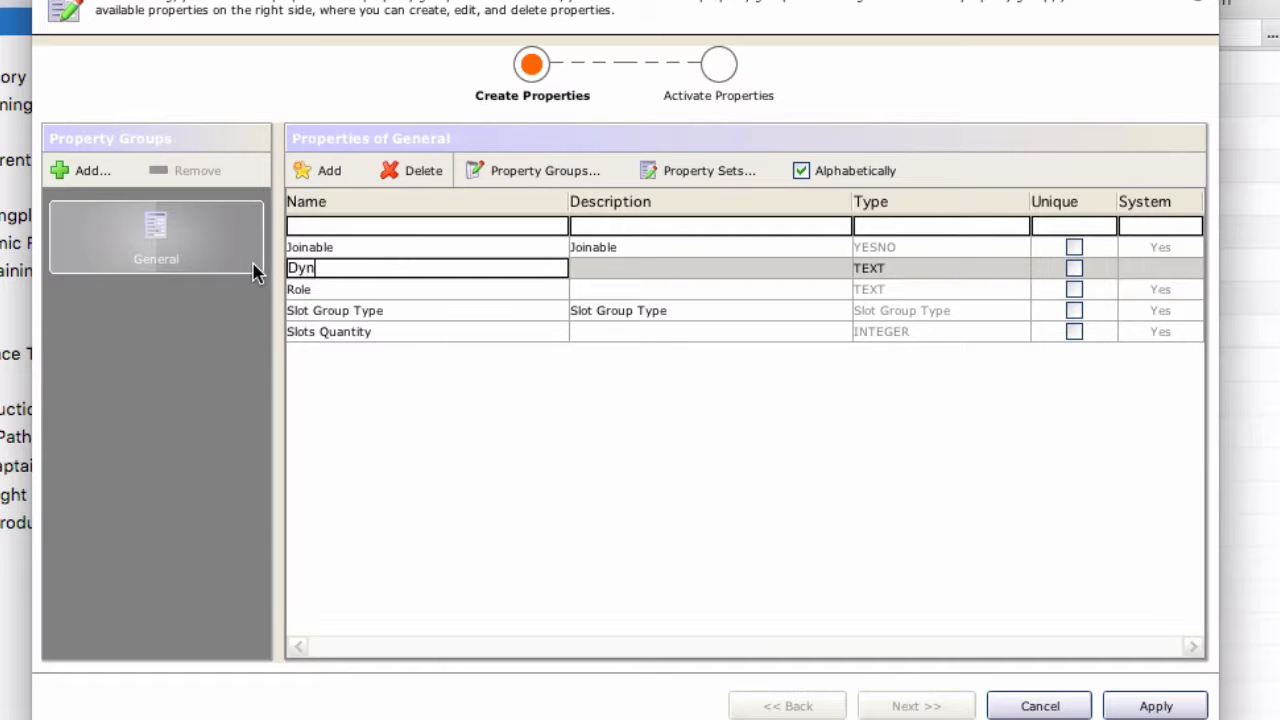
{"action": "type", "text": "amic Quantity"}
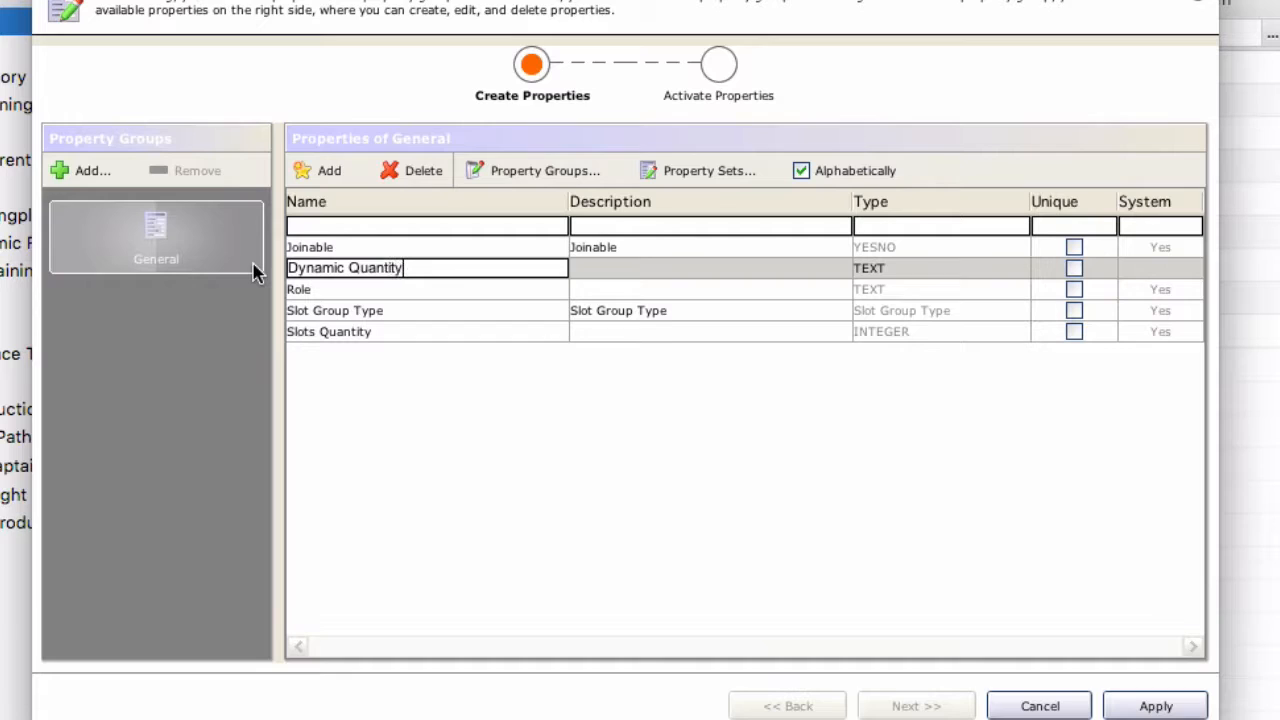
{"action": "left_click", "coordinate": [920, 267]}
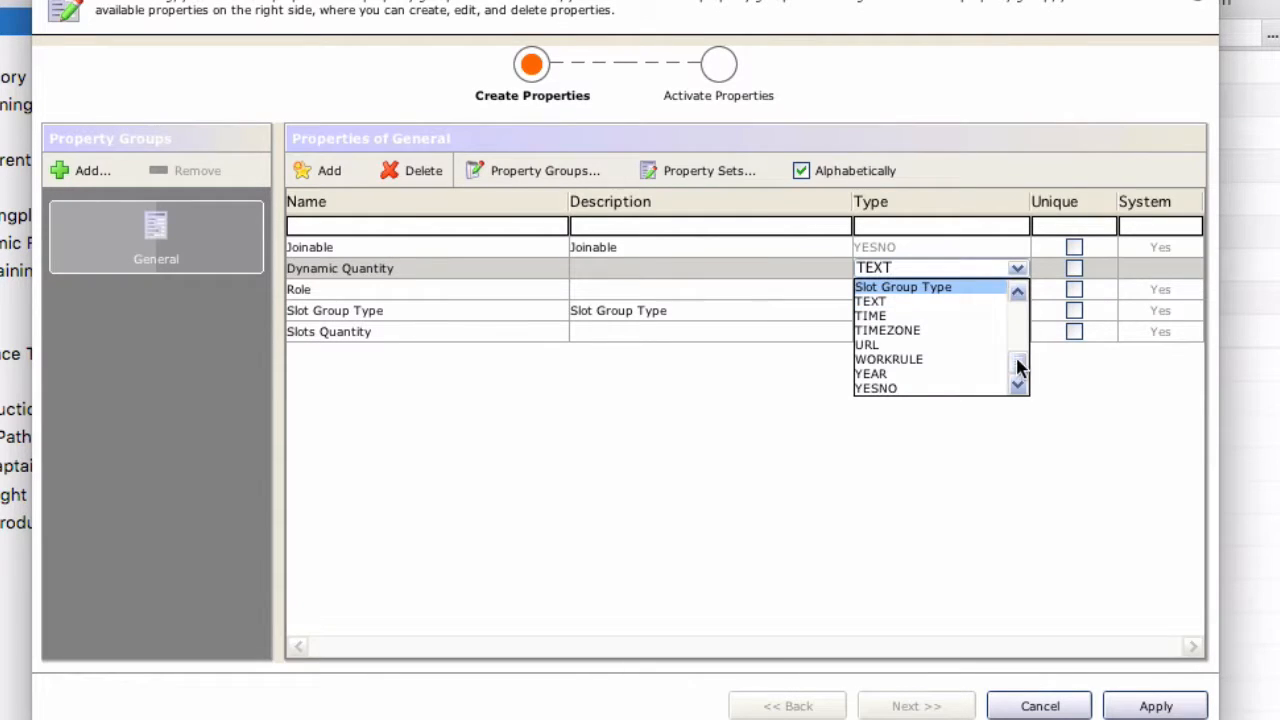
{"action": "left_click", "coordinate": [958, 359]}
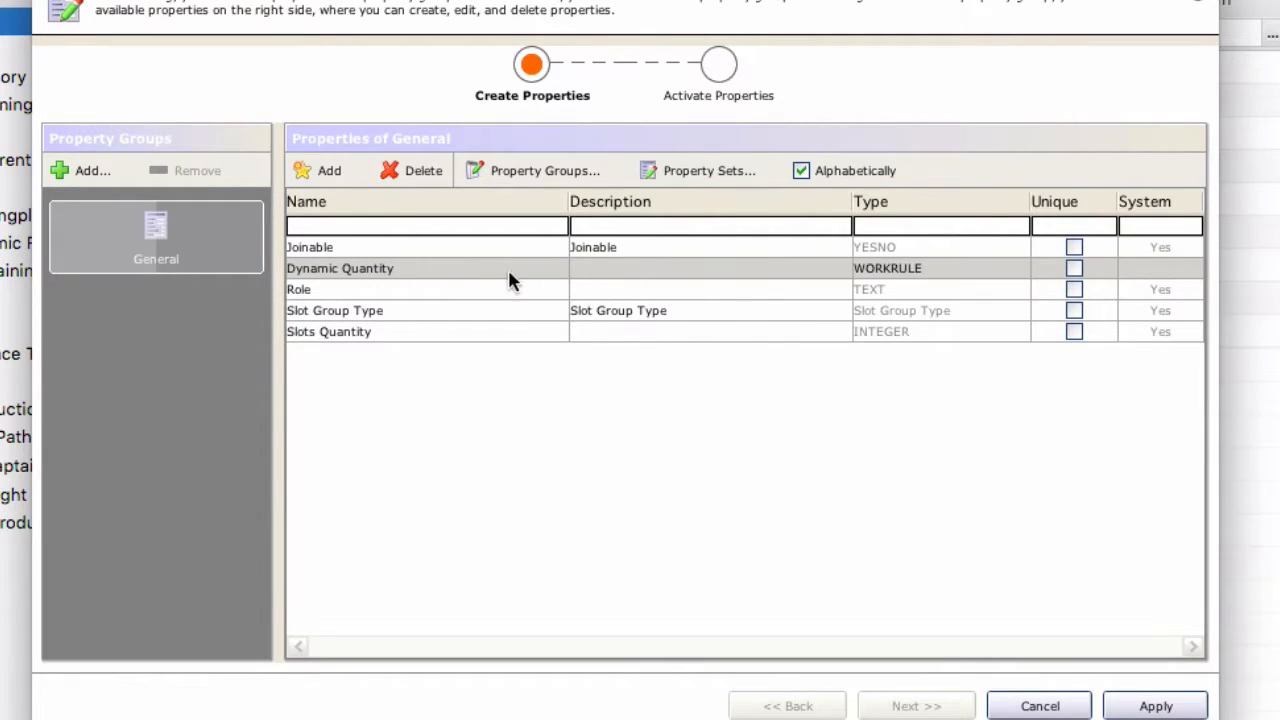
Assign the preference "Used to define a Dynamic Slots Quantity (WORKRULE)" to the Dynamic Quantity property and apply the changes
{"action": "right_click", "coordinate": [462, 268]}
{"action": "mouse_move", "coordinate": [700, 509]}
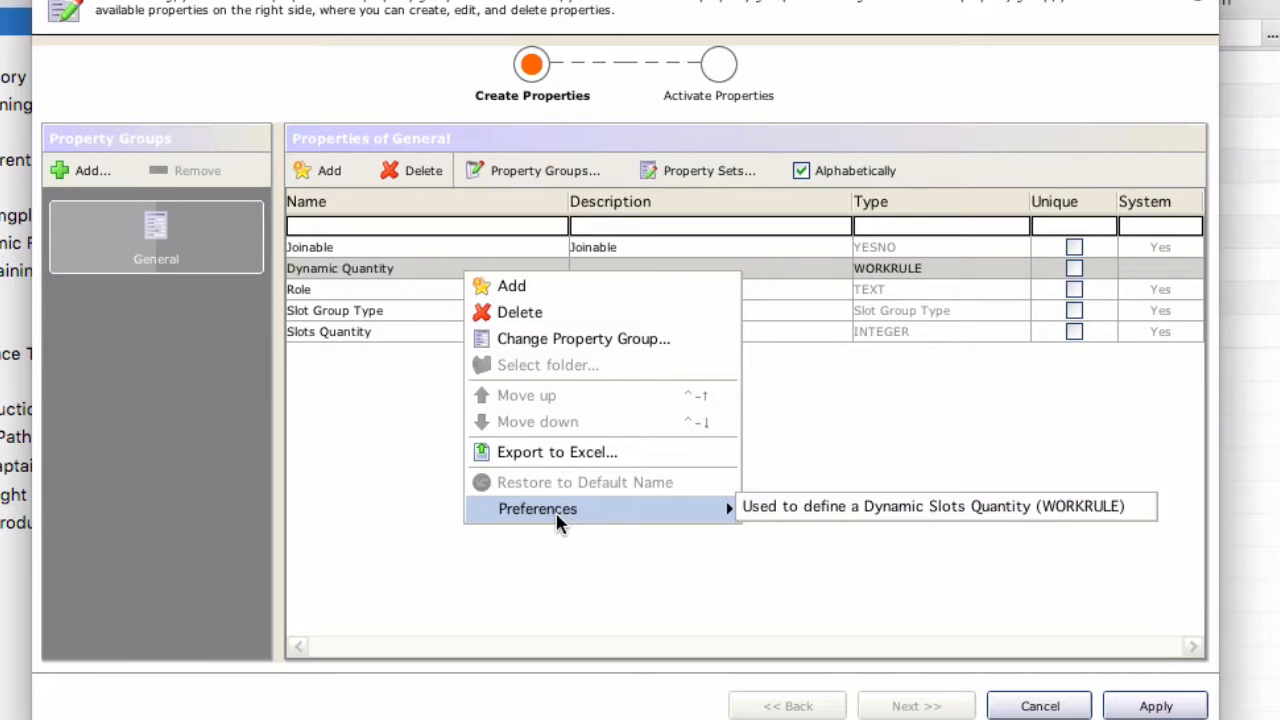
{"action": "left_click", "coordinate": [900, 510]}
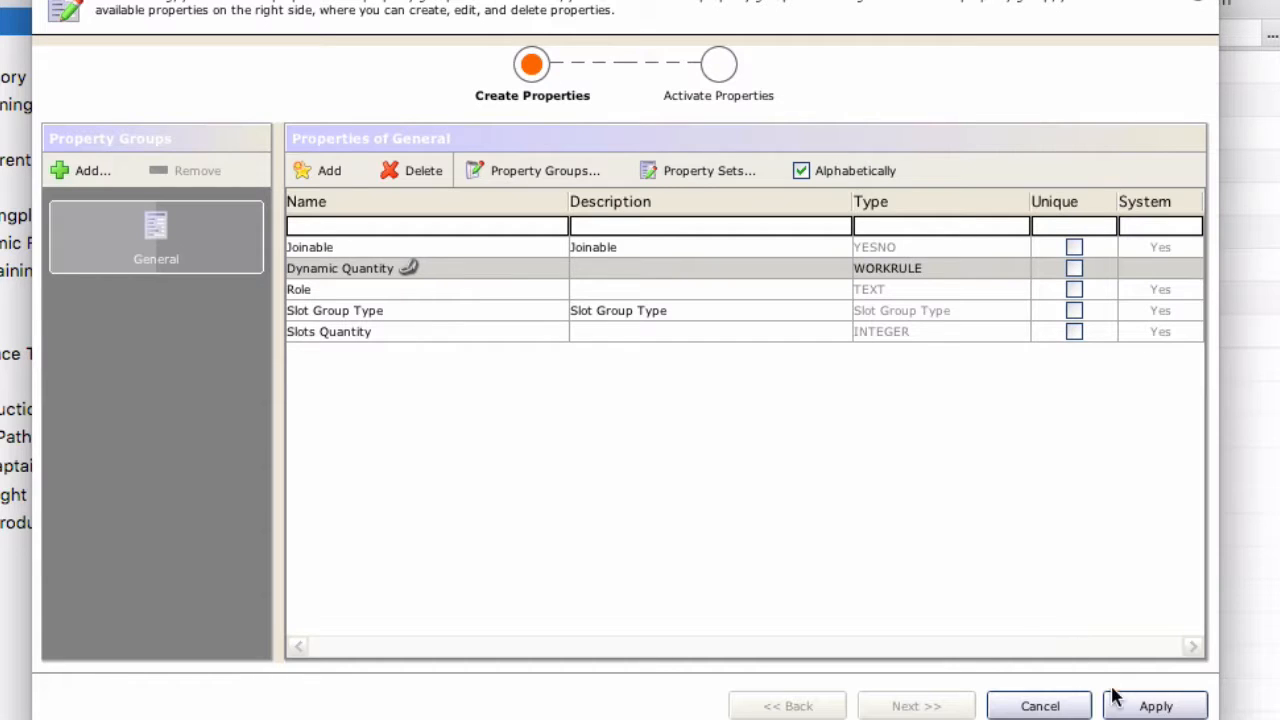
{"action": "left_click", "coordinate": [1152, 706]}
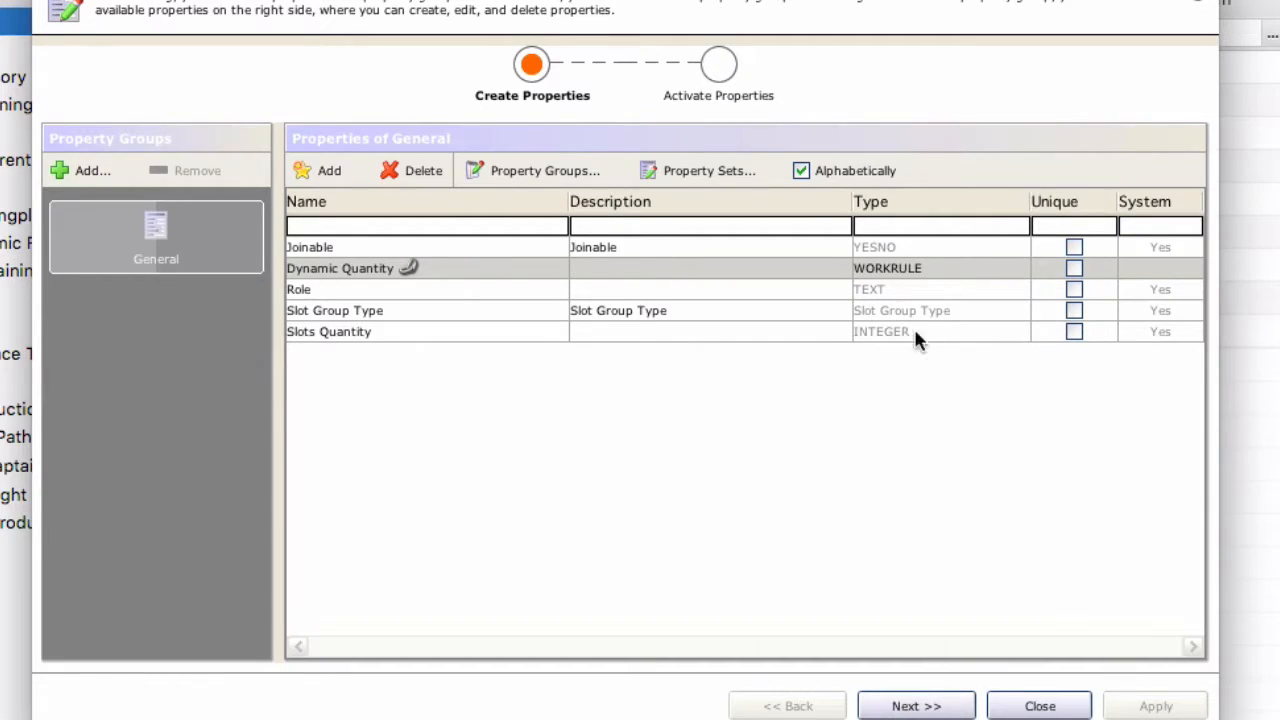
Activate the Dynamic Quantity property for the Maintenance Training category under Demo Category, apply it and close the property editor
{"action": "left_click", "coordinate": [720, 65]}
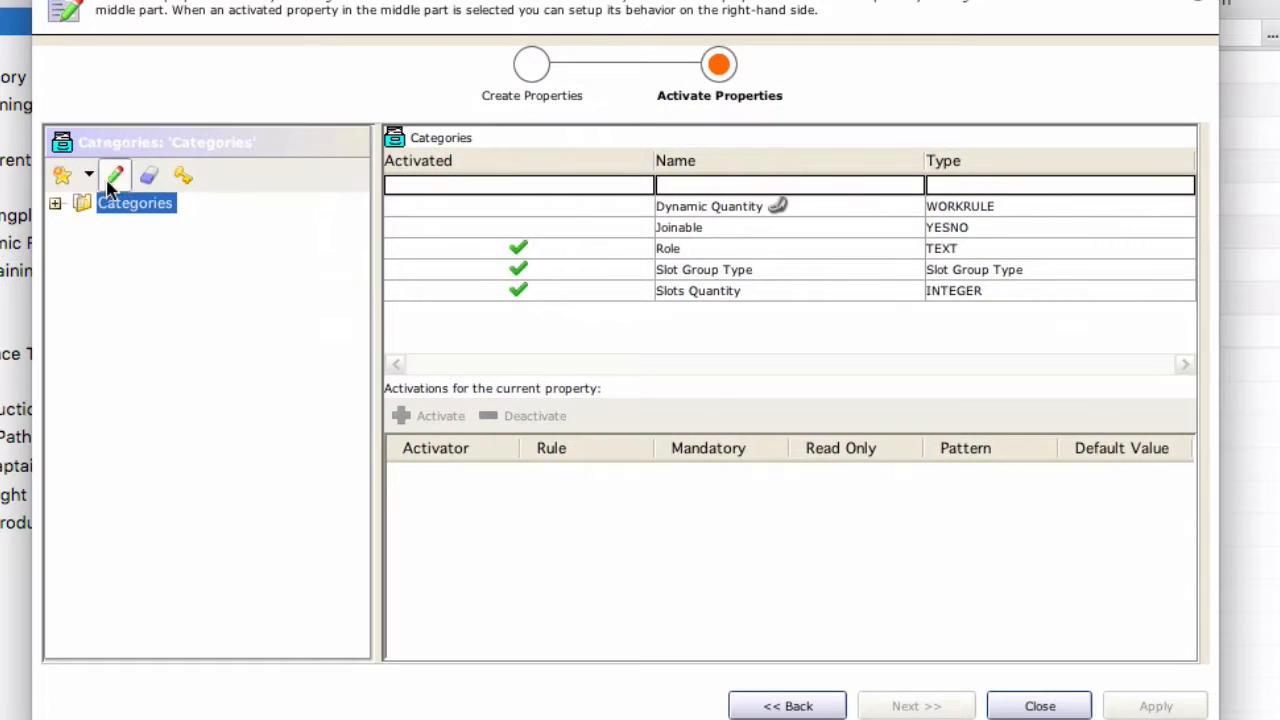
{"action": "left_click", "coordinate": [55, 204]}
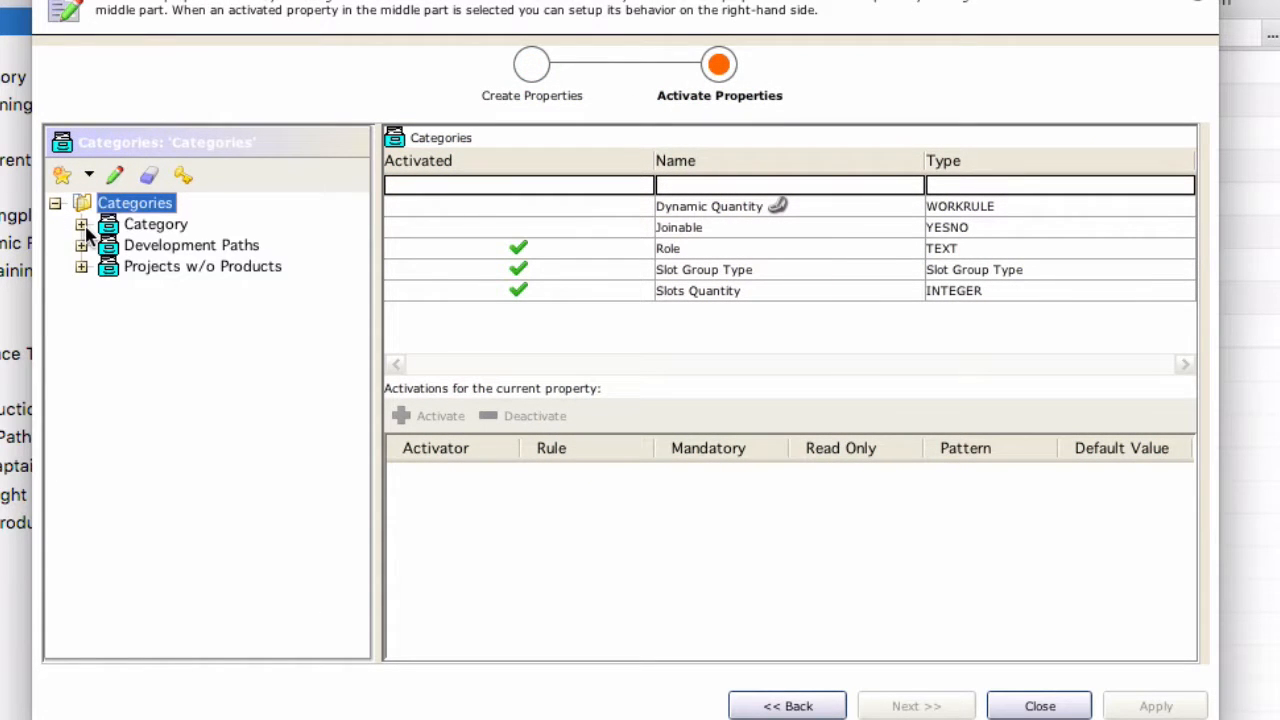
{"action": "left_click", "coordinate": [82, 225]}
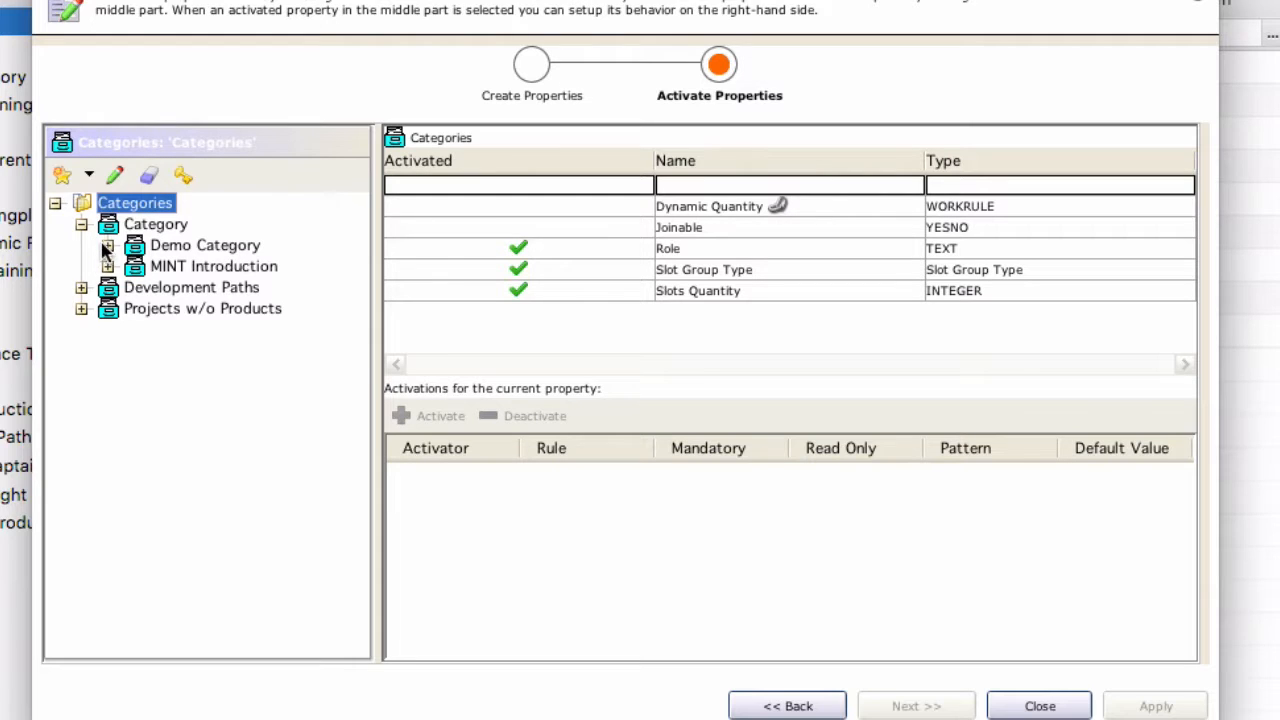
{"action": "left_click", "coordinate": [108, 246]}
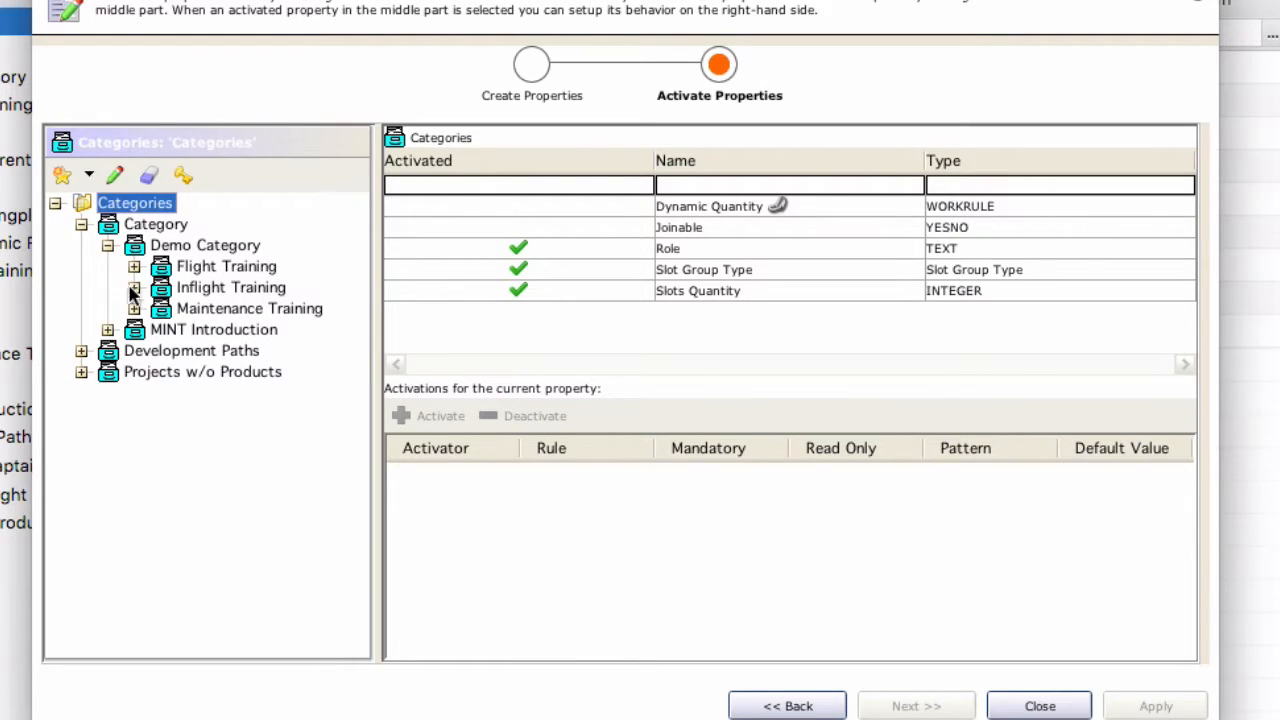
{"action": "left_click", "coordinate": [196, 314]}
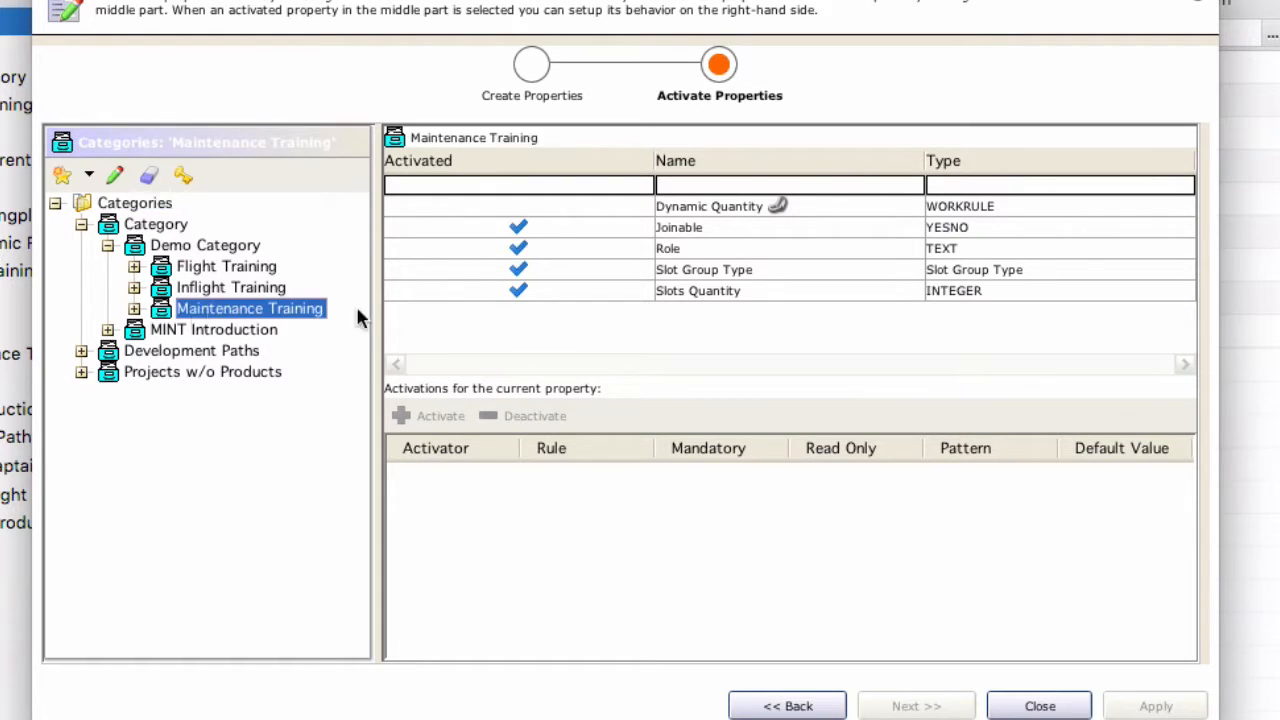
{"action": "left_click", "coordinate": [669, 208]}
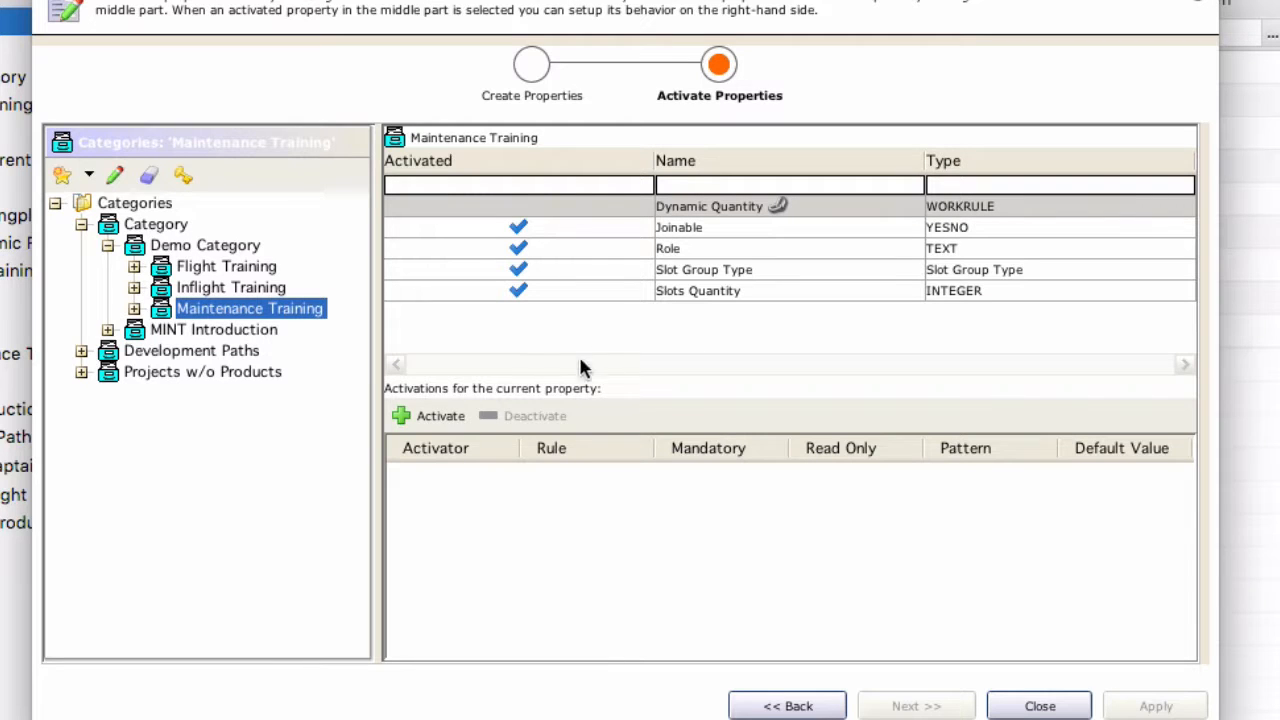
{"action": "left_click", "coordinate": [447, 417]}
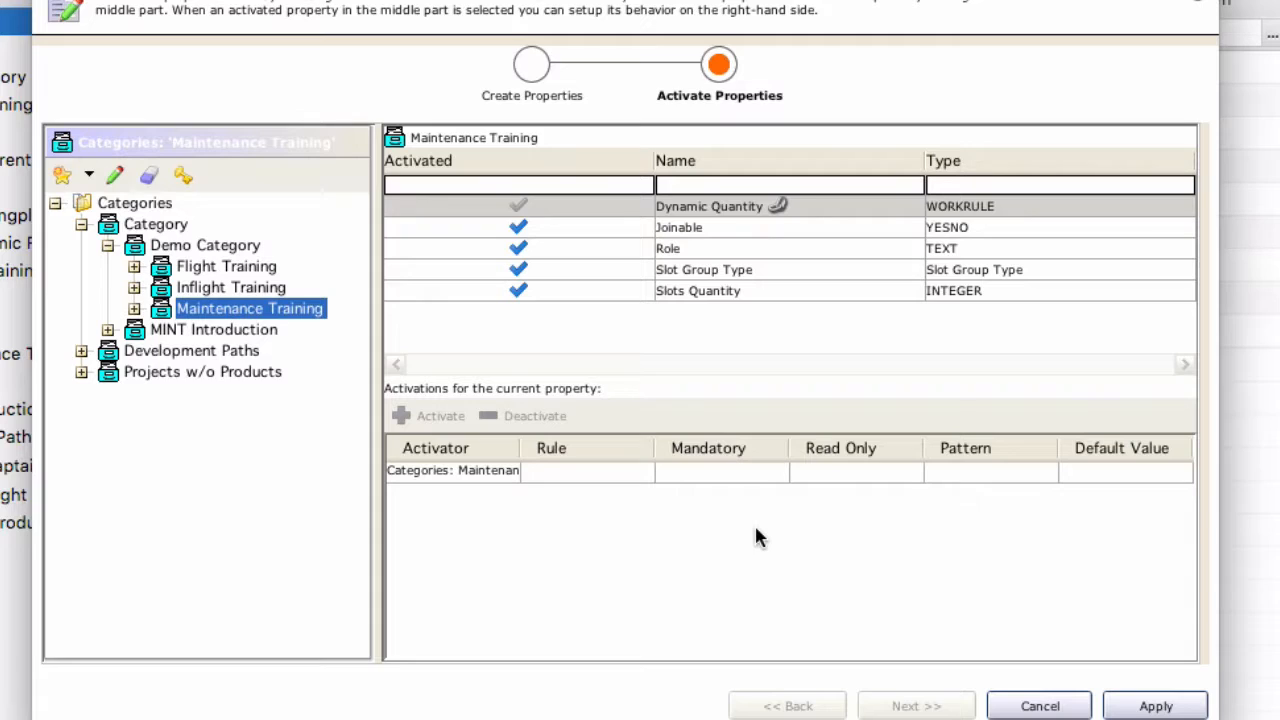
{"action": "left_click", "coordinate": [1140, 706]}
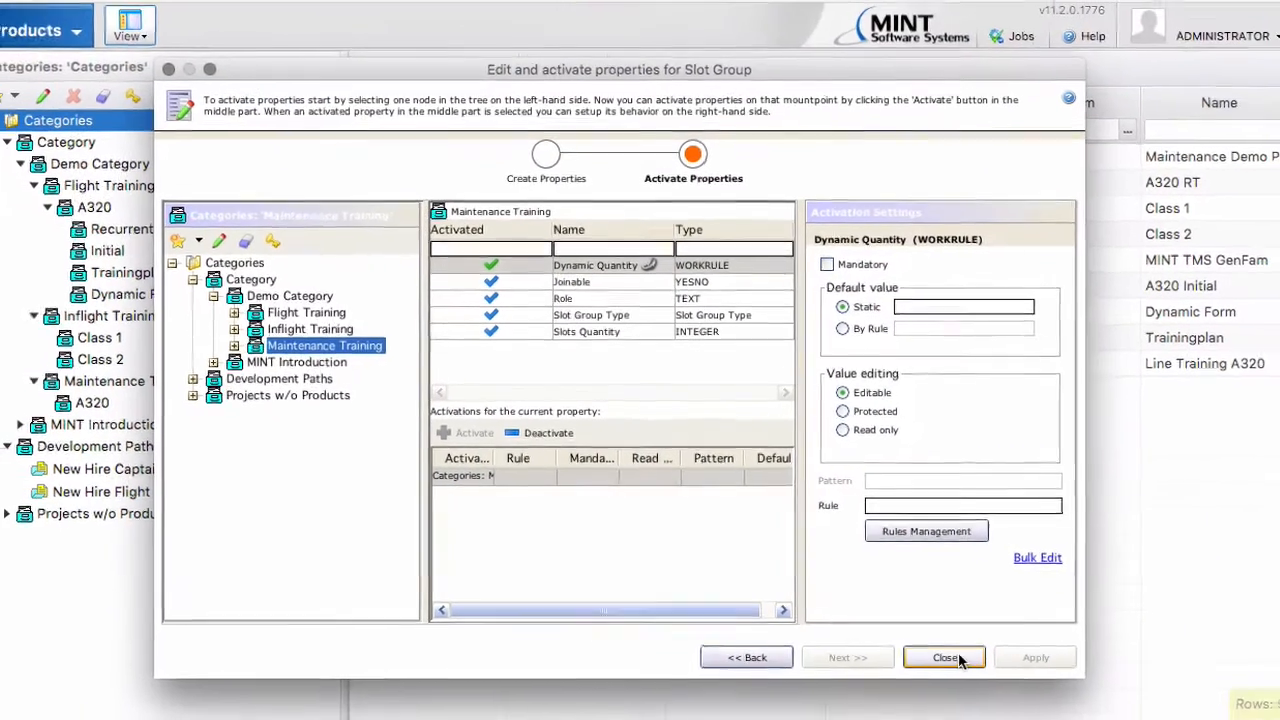
{"action": "left_click", "coordinate": [945, 657]}
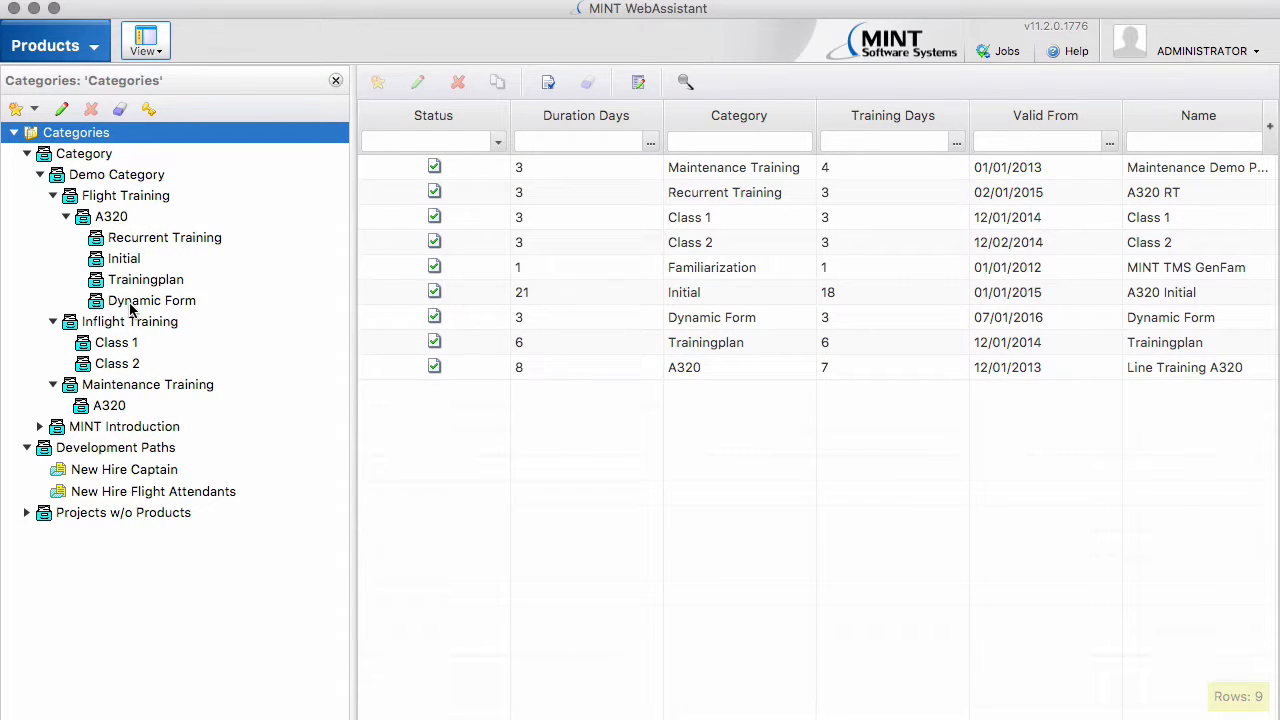
Set Dynamic Quantity to the work rule "Dynamic Slot (more than 4)" for the Instructor slot group of Line Training A320, and save the product
{"action": "left_click", "coordinate": [104, 406]}
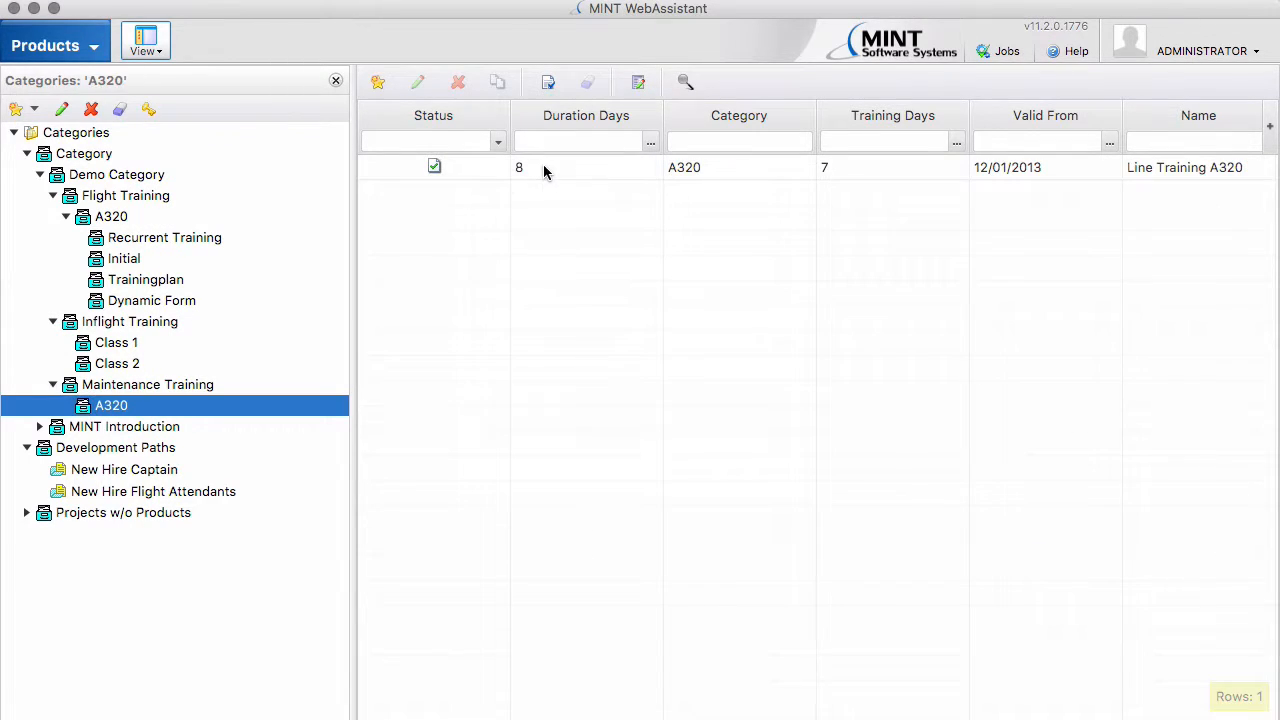
{"action": "left_click", "coordinate": [543, 170]}
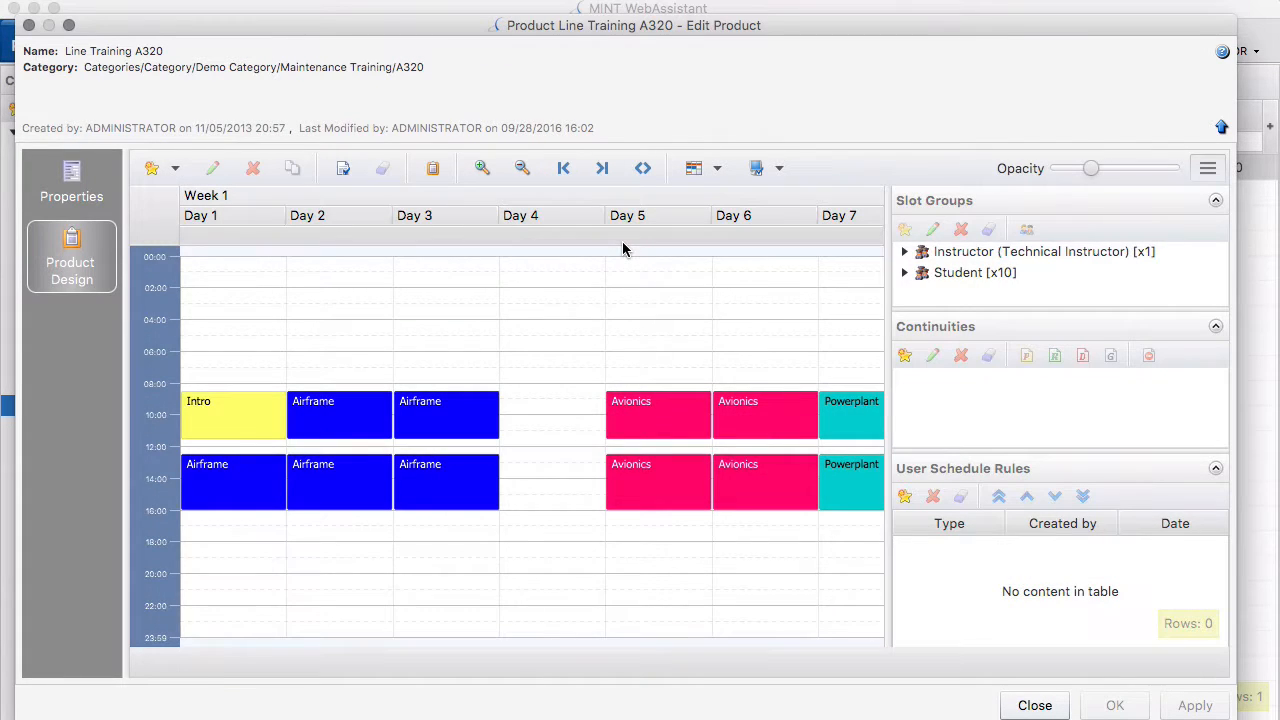
{"action": "left_click", "coordinate": [962, 254]}
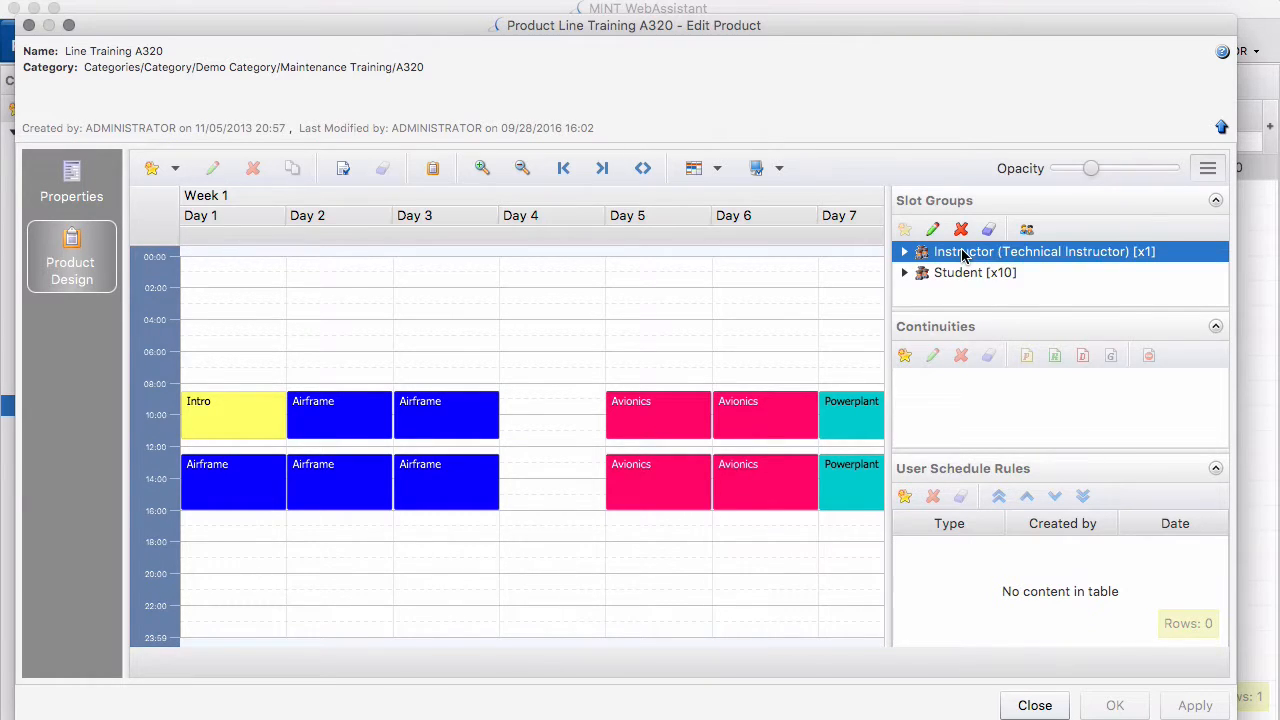
{"action": "right_click", "coordinate": [964, 256]}
{"action": "left_click", "coordinate": [987, 297]}
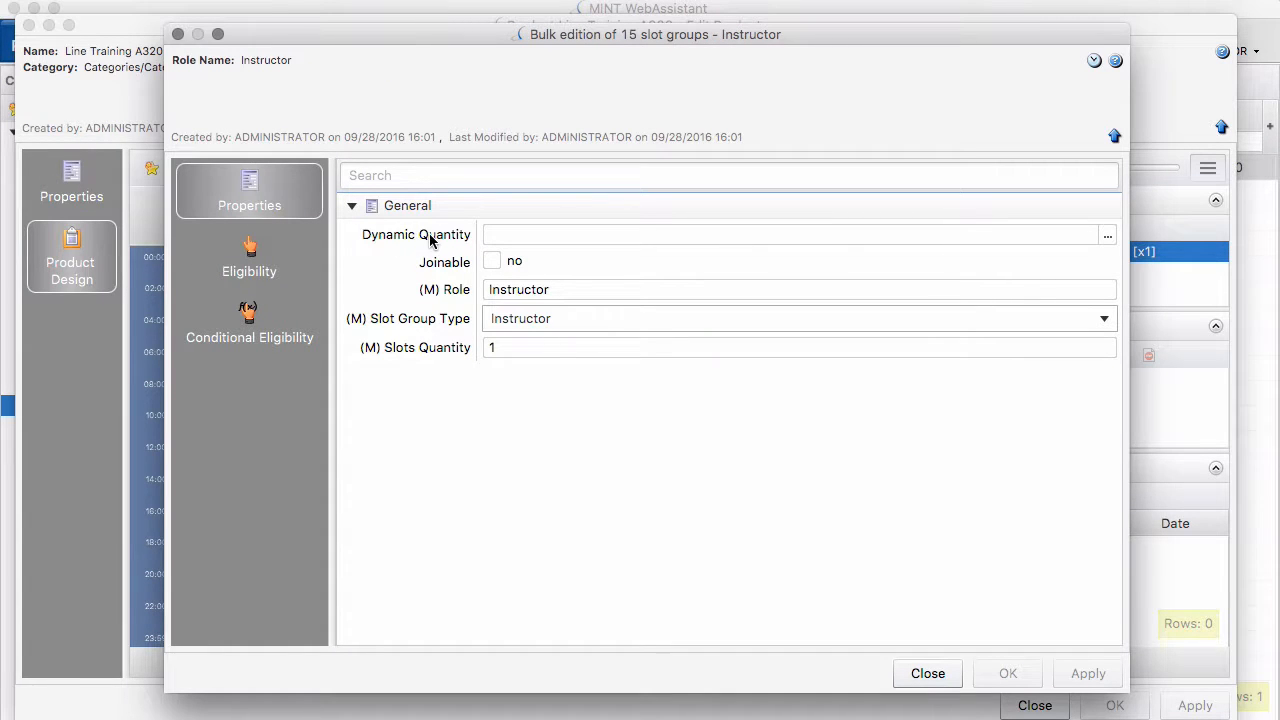
{"action": "left_click", "coordinate": [1108, 237]}
{"action": "left_click", "coordinate": [497, 83]}
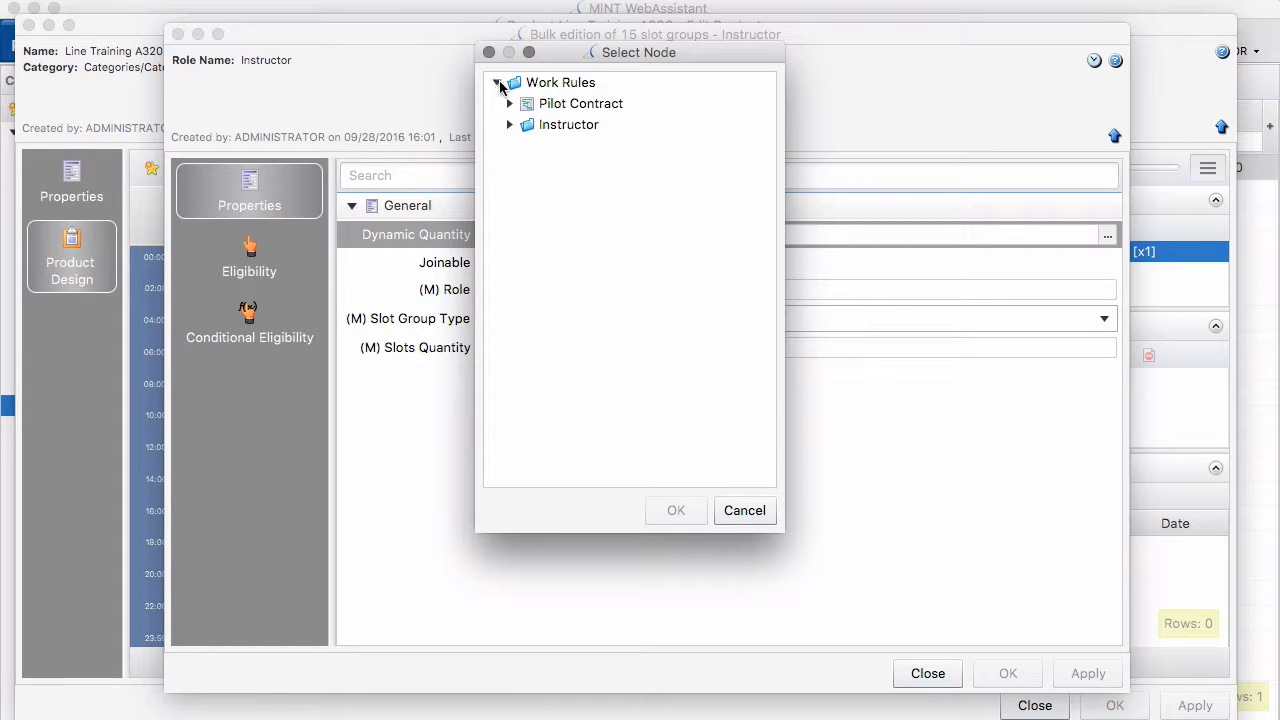
{"action": "left_click", "coordinate": [509, 124]}
{"action": "left_click", "coordinate": [589, 148]}
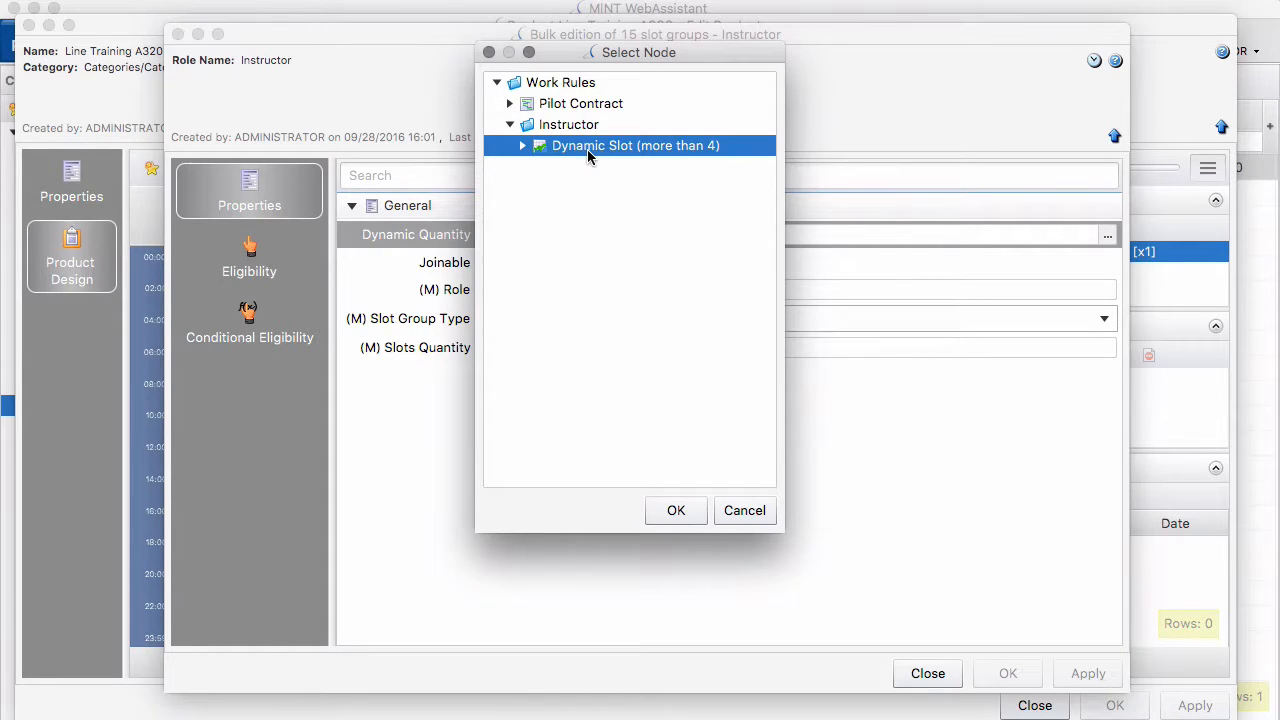
{"action": "left_click", "coordinate": [676, 511]}
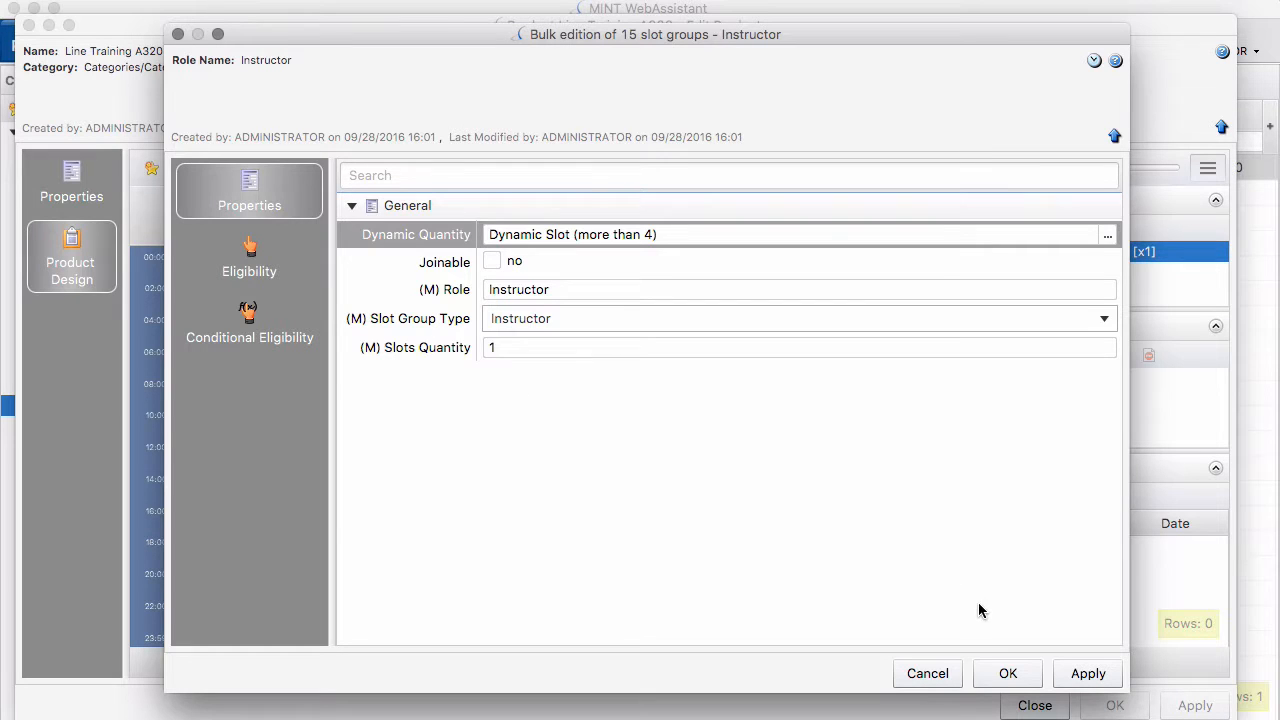
{"action": "left_click", "coordinate": [1005, 675]}
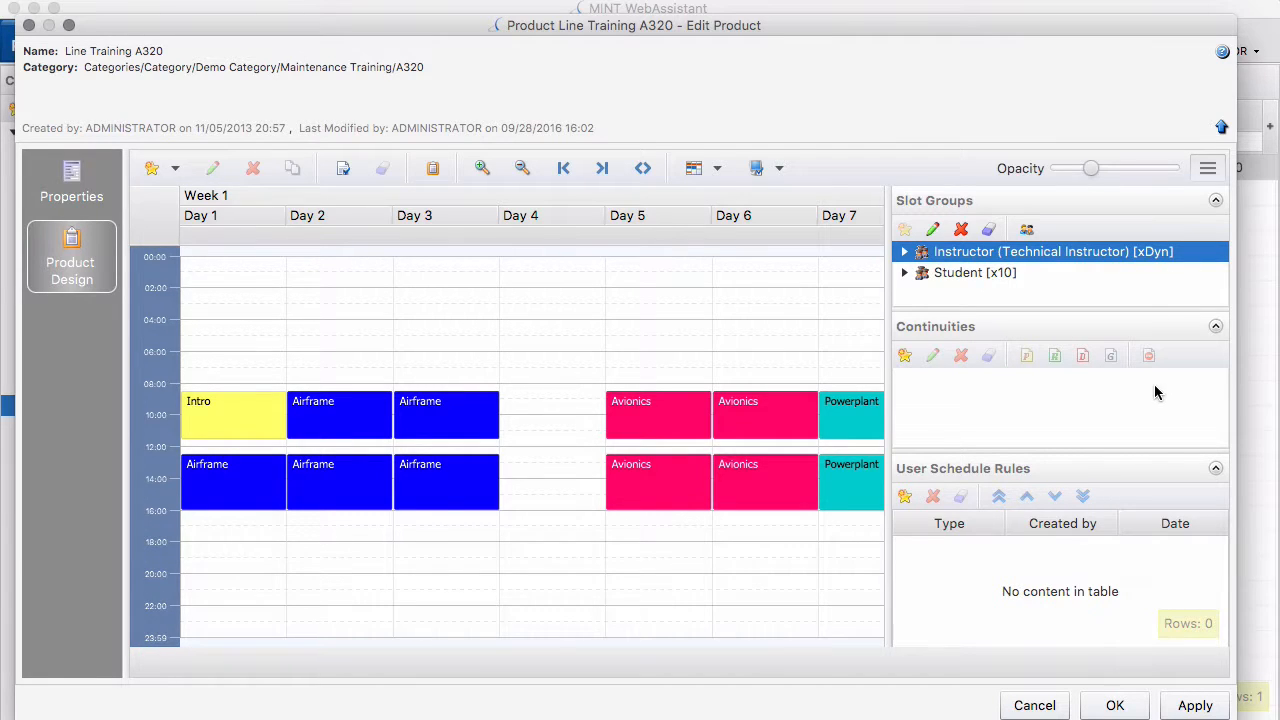
{"action": "left_click", "coordinate": [1109, 708]}
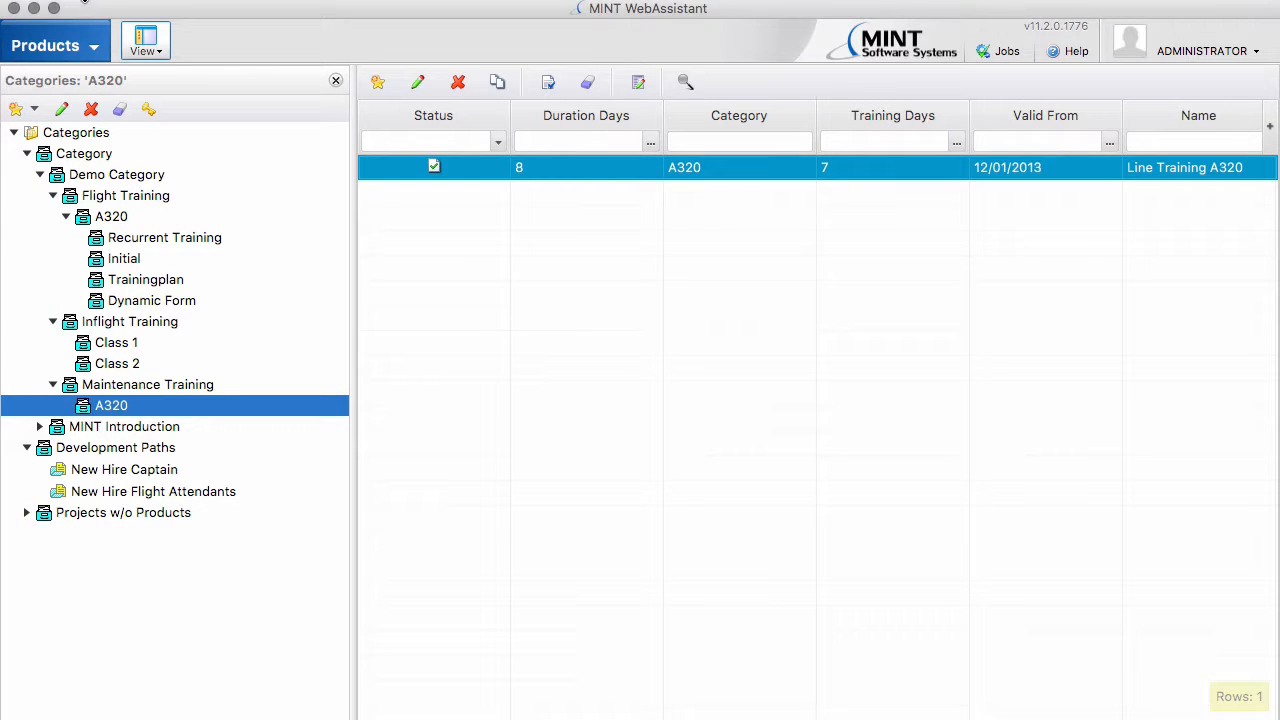
Start a new request in the MINT planning module for location Kiel (Sailing City) and category A320
{"action": "left_click", "coordinate": [45, 45]}
{"action": "left_click", "coordinate": [118, 287]}
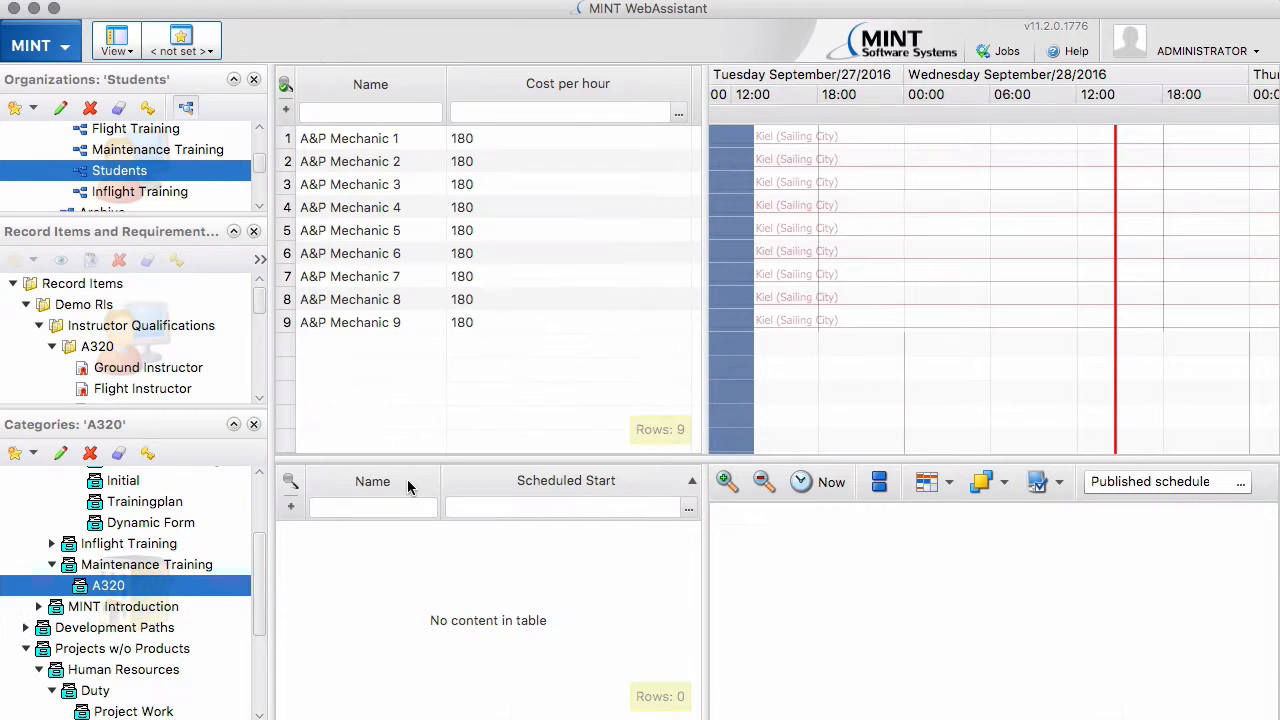
{"action": "right_click", "coordinate": [360, 563]}
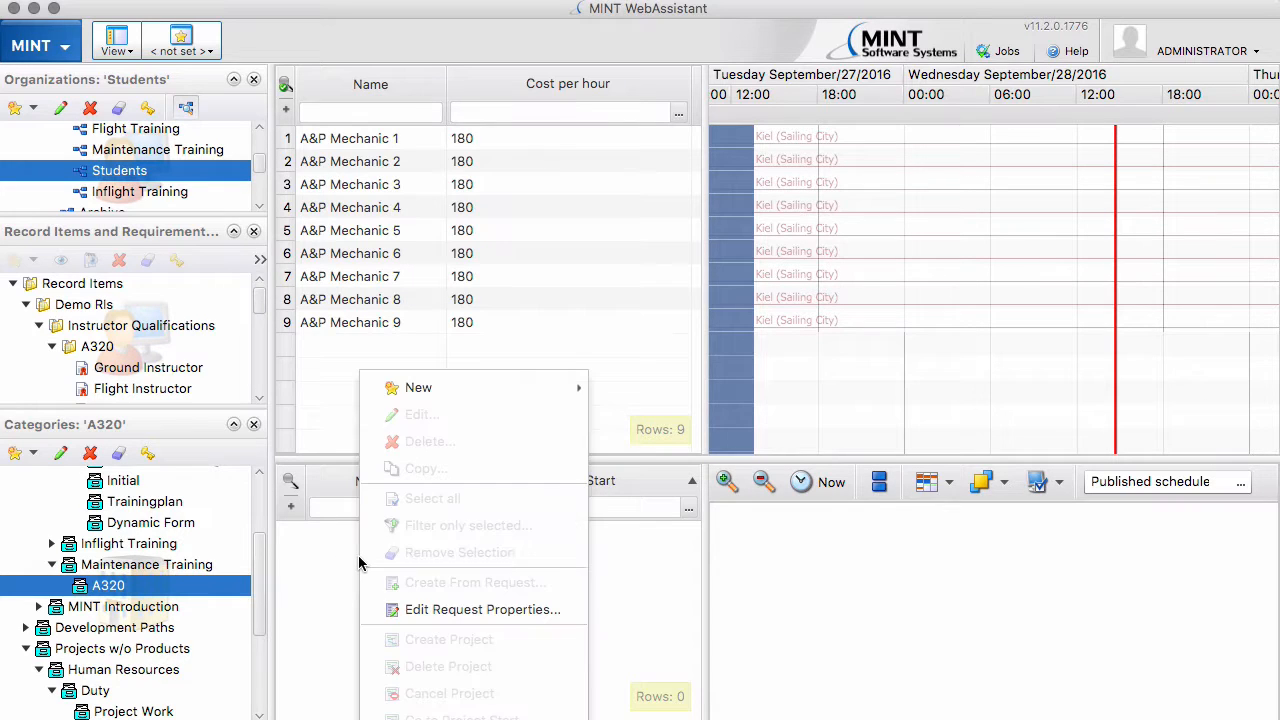
{"action": "mouse_move", "coordinate": [418, 388]}
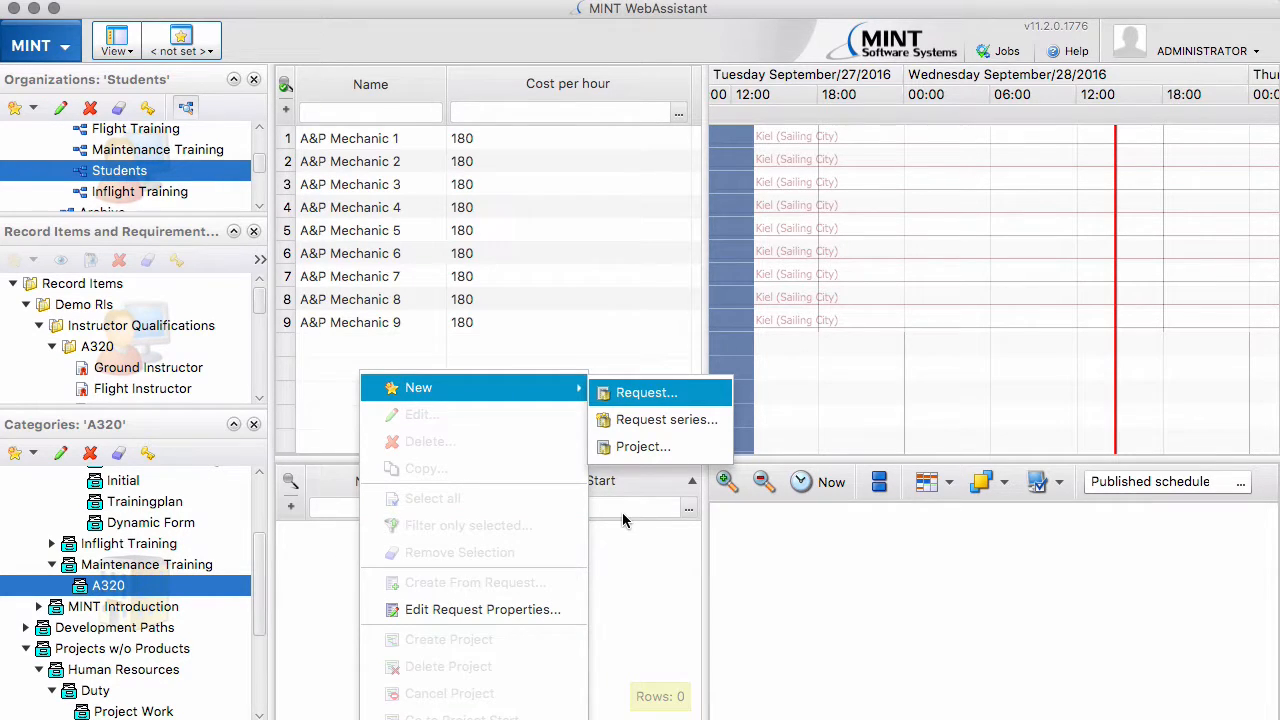
{"action": "key", "text": "Return"}
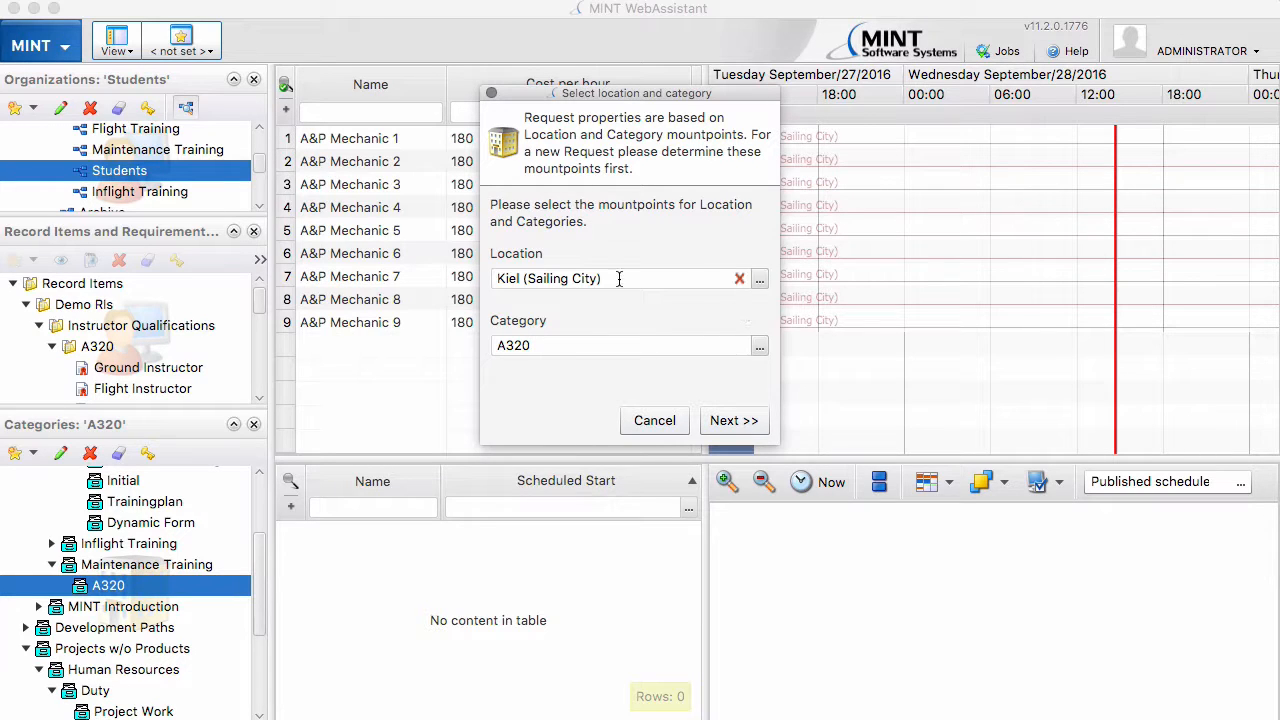
{"action": "left_click", "coordinate": [731, 421]}
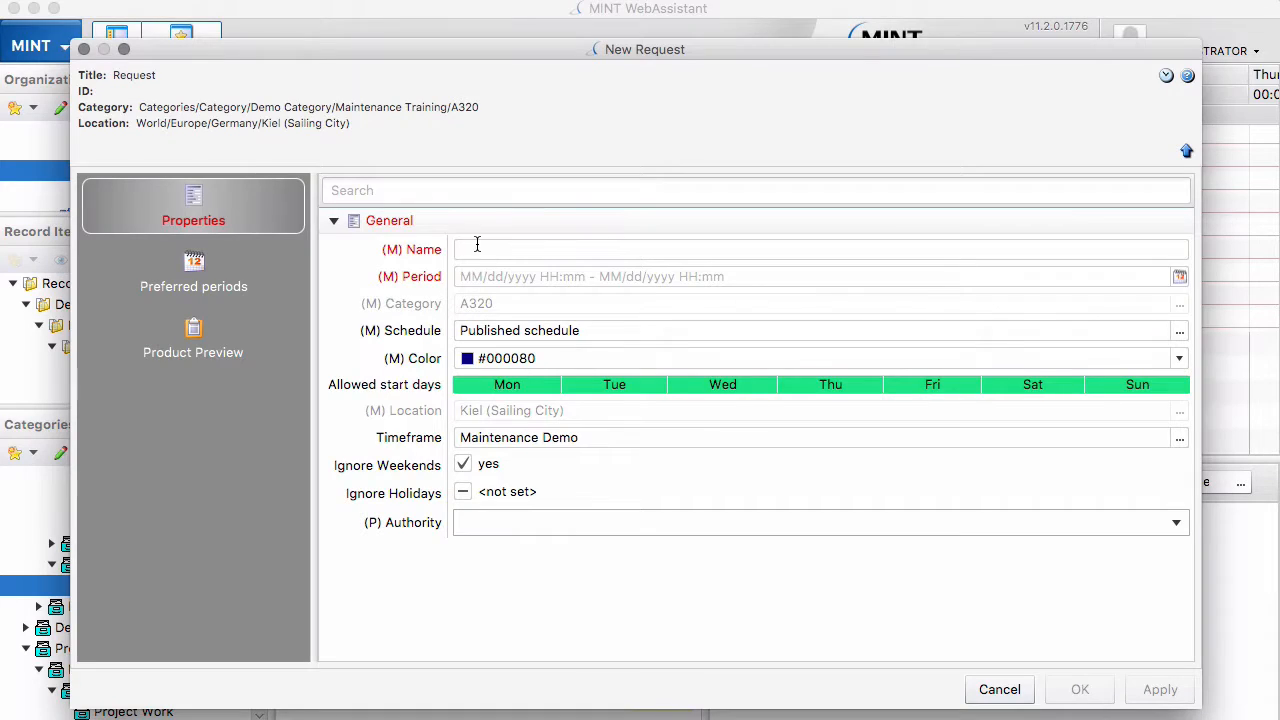
Name the request MM, set its period to 09/29/2016 00:00 - 09/29/2016 24:00, and save it
{"action": "left_click", "coordinate": [478, 246]}
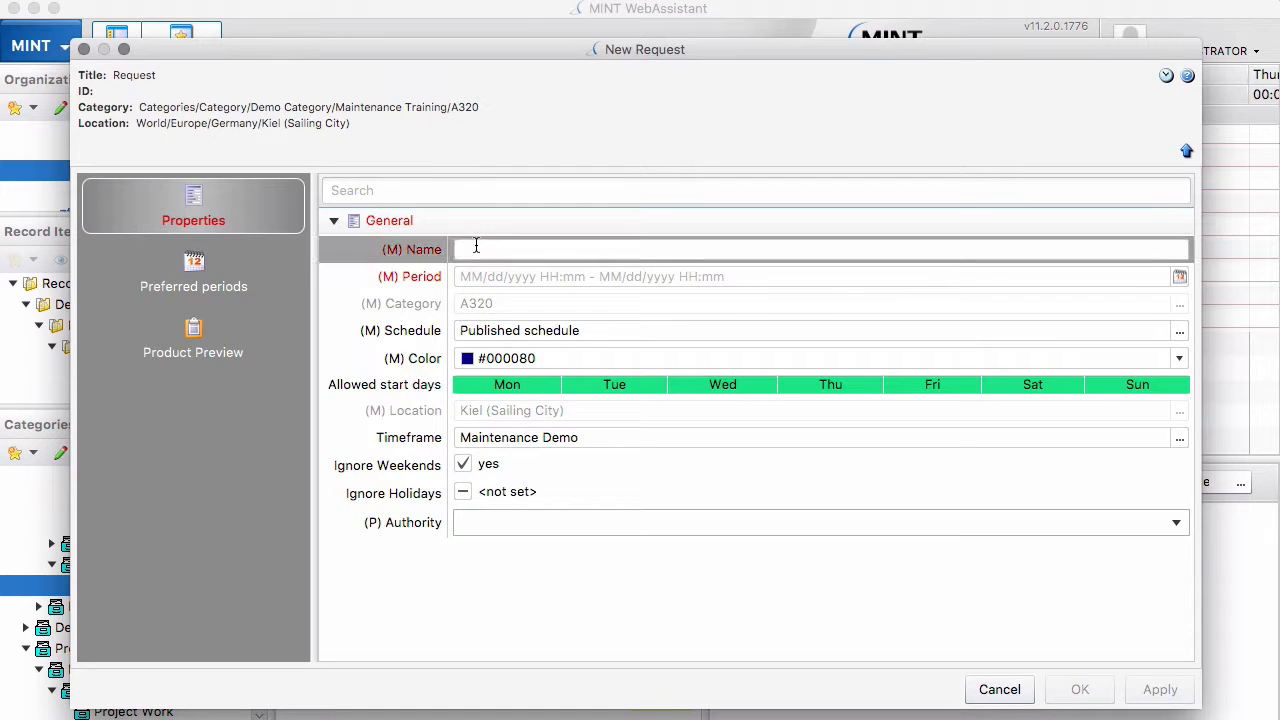
{"action": "type", "text": "M"}
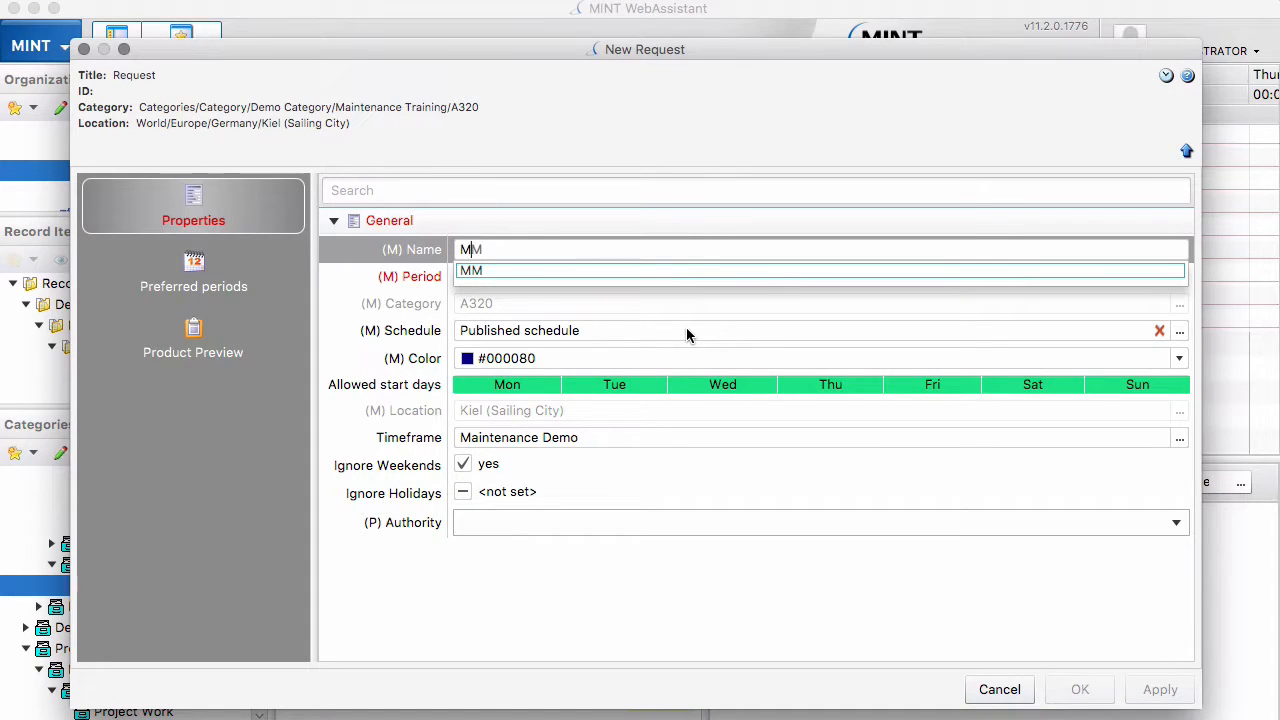
{"action": "type", "text": "M"}
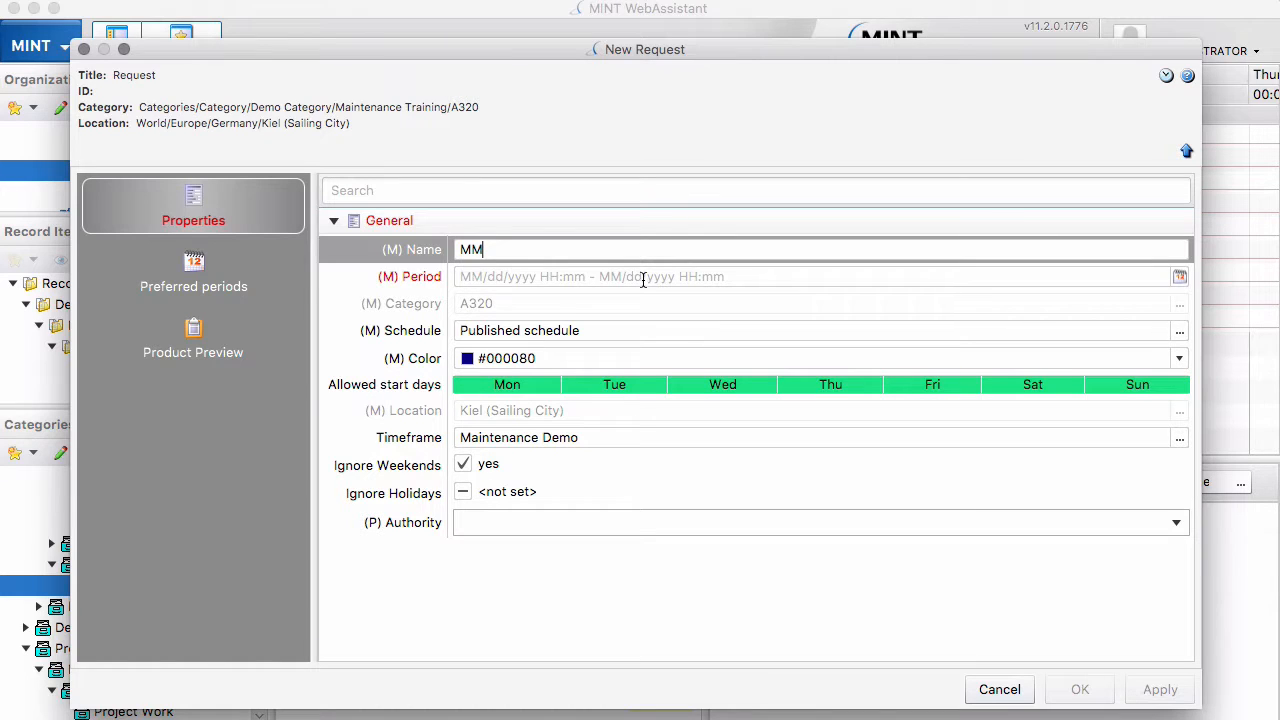
{"action": "left_click", "coordinate": [640, 280]}
{"action": "left_click", "coordinate": [1179, 277]}
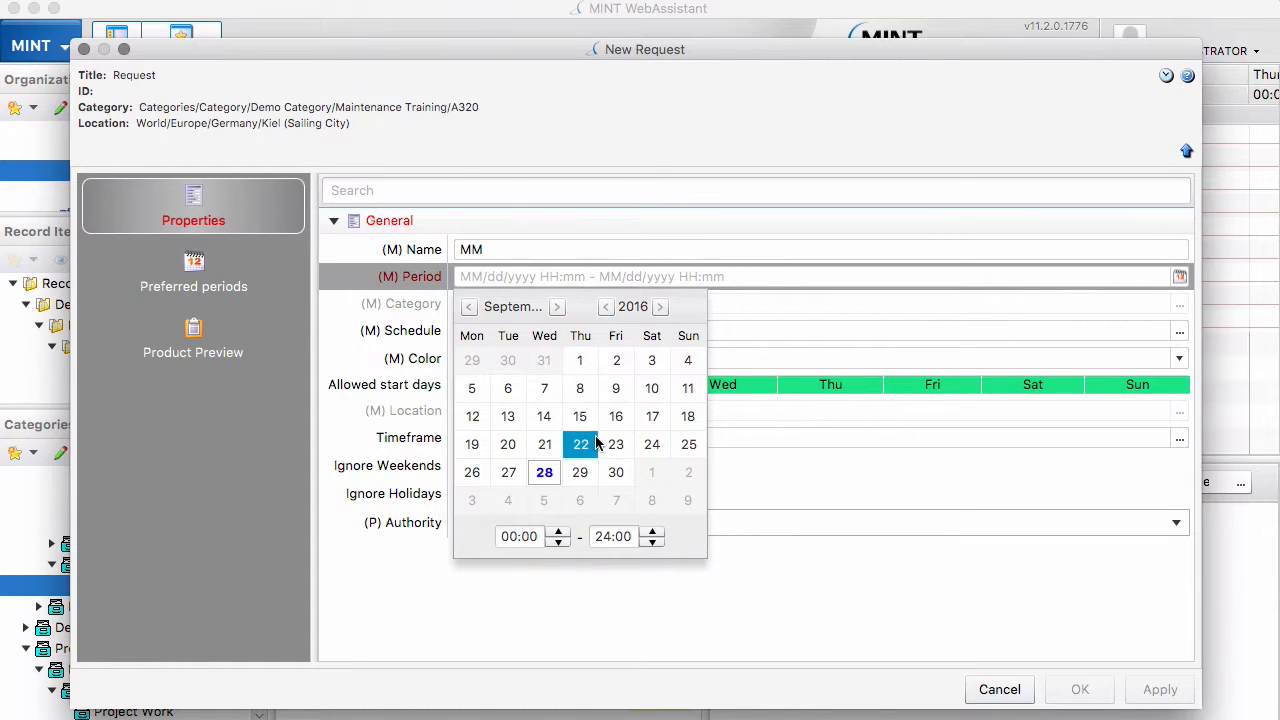
{"action": "left_click", "coordinate": [580, 472]}
{"action": "left_click", "coordinate": [470, 600]}
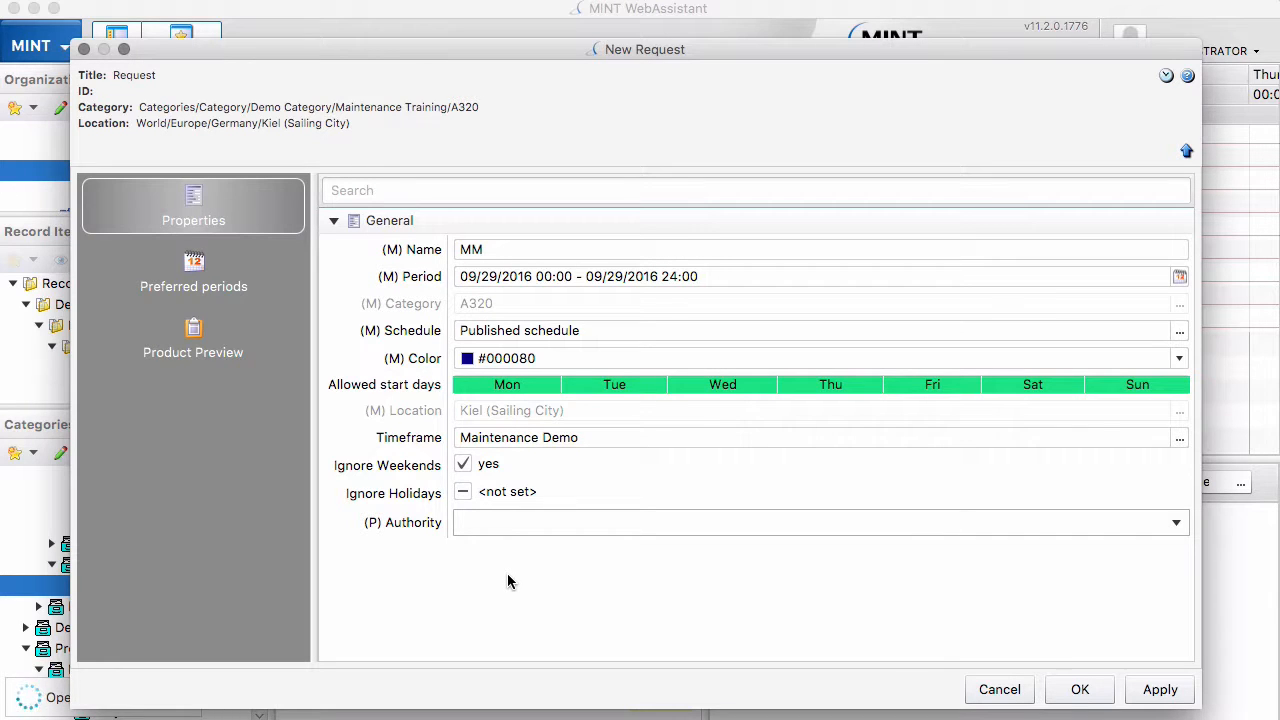
{"action": "left_click", "coordinate": [1080, 689]}
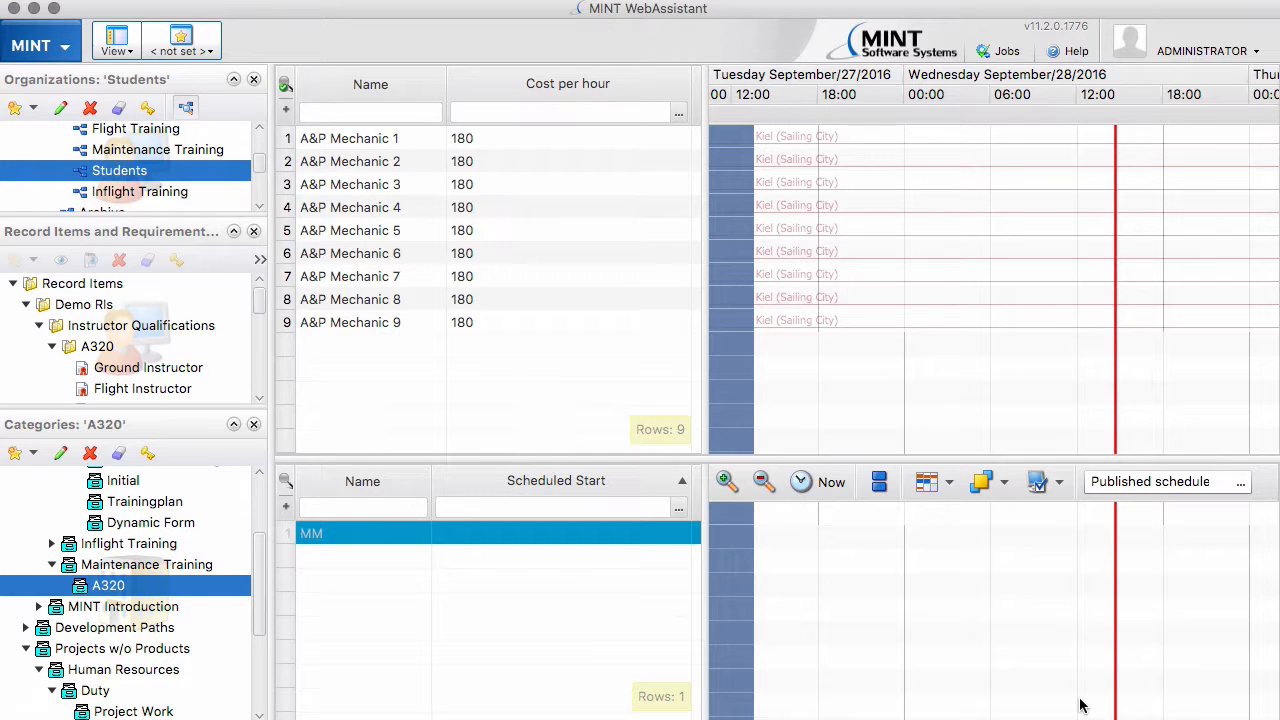
Assign A&P Mechanic 1 to 3 to the Student slot group in request MM's product preview and save the request
{"action": "double_click", "coordinate": [483, 537]}
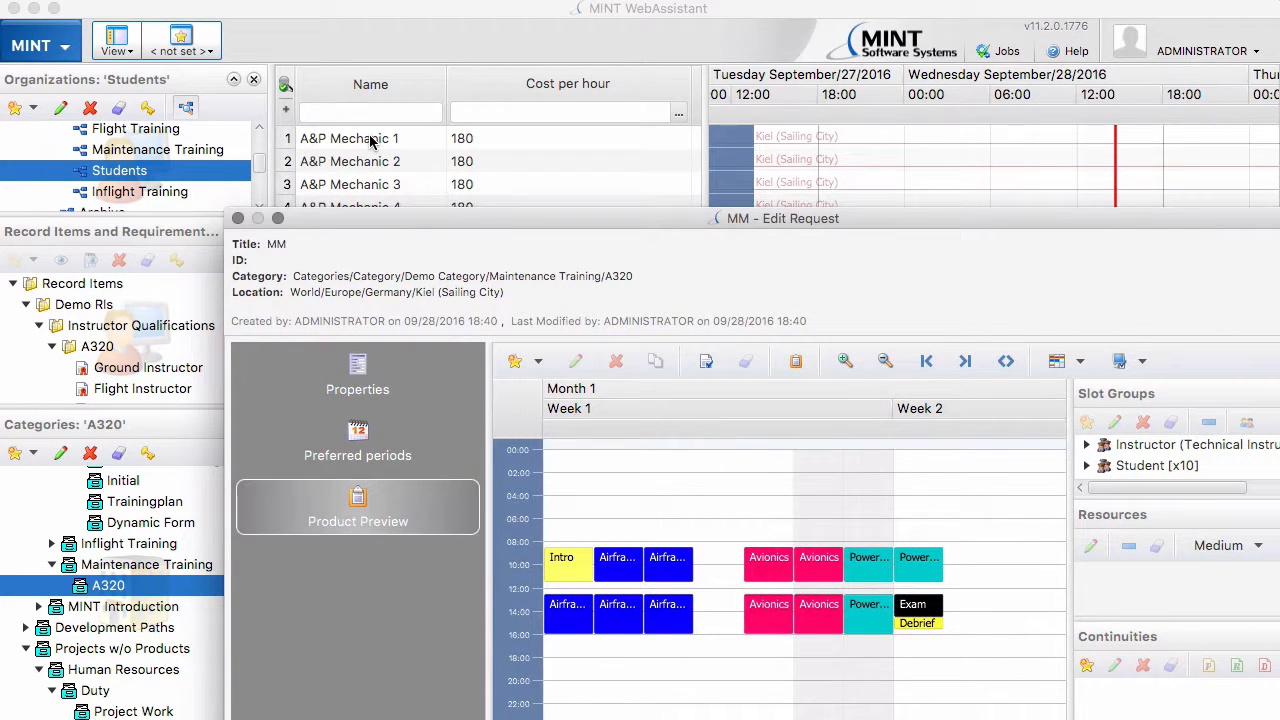
{"action": "left_click_drag", "start_coordinate": [414, 217], "coordinate": [414, 257]}
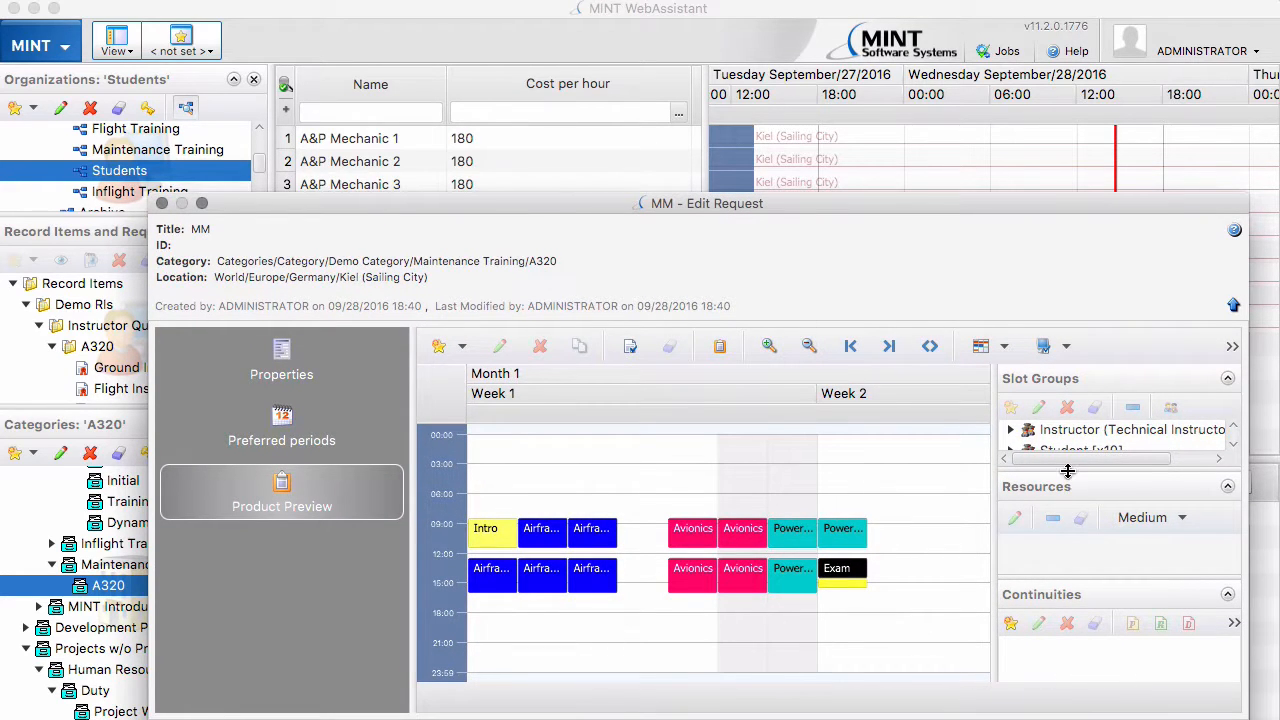
{"action": "left_click_drag", "start_coordinate": [1067, 470], "coordinate": [1066, 520]}
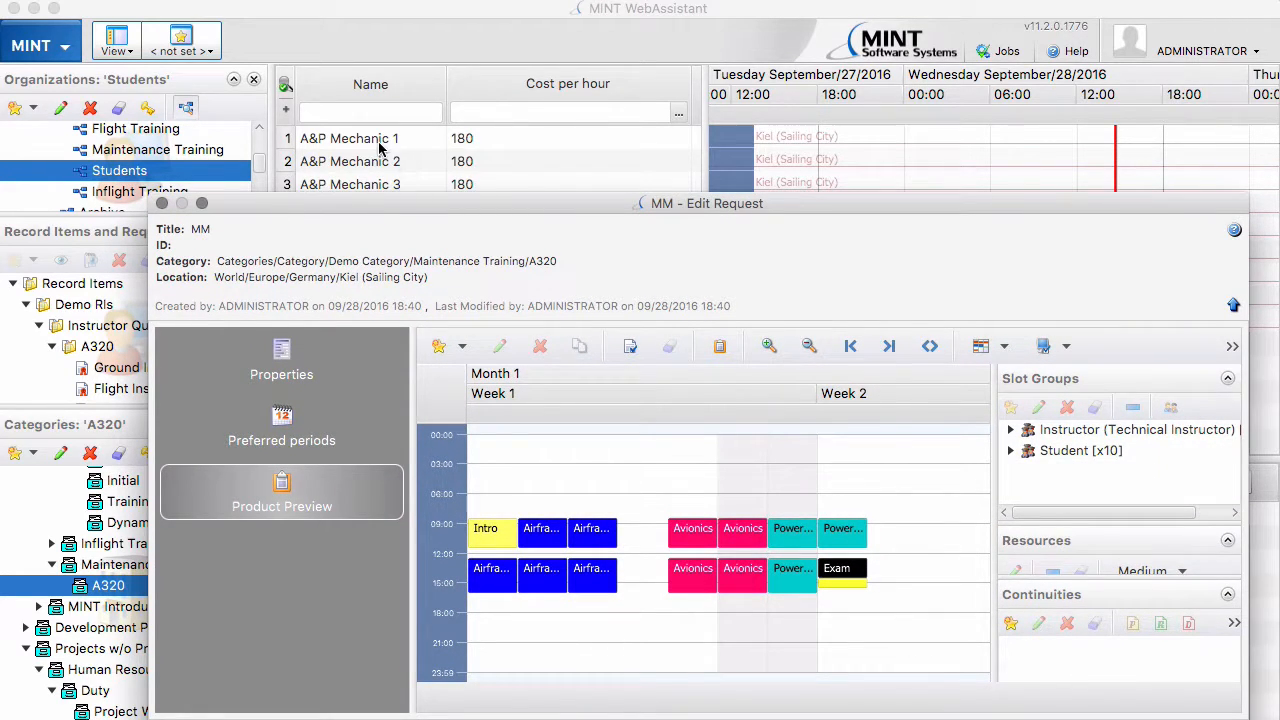
{"action": "left_click", "coordinate": [380, 145]}
{"action": "left_click", "coordinate": [373, 188], "text": "shift"}
{"action": "left_click_drag", "start_coordinate": [373, 188], "coordinate": [1078, 453]}
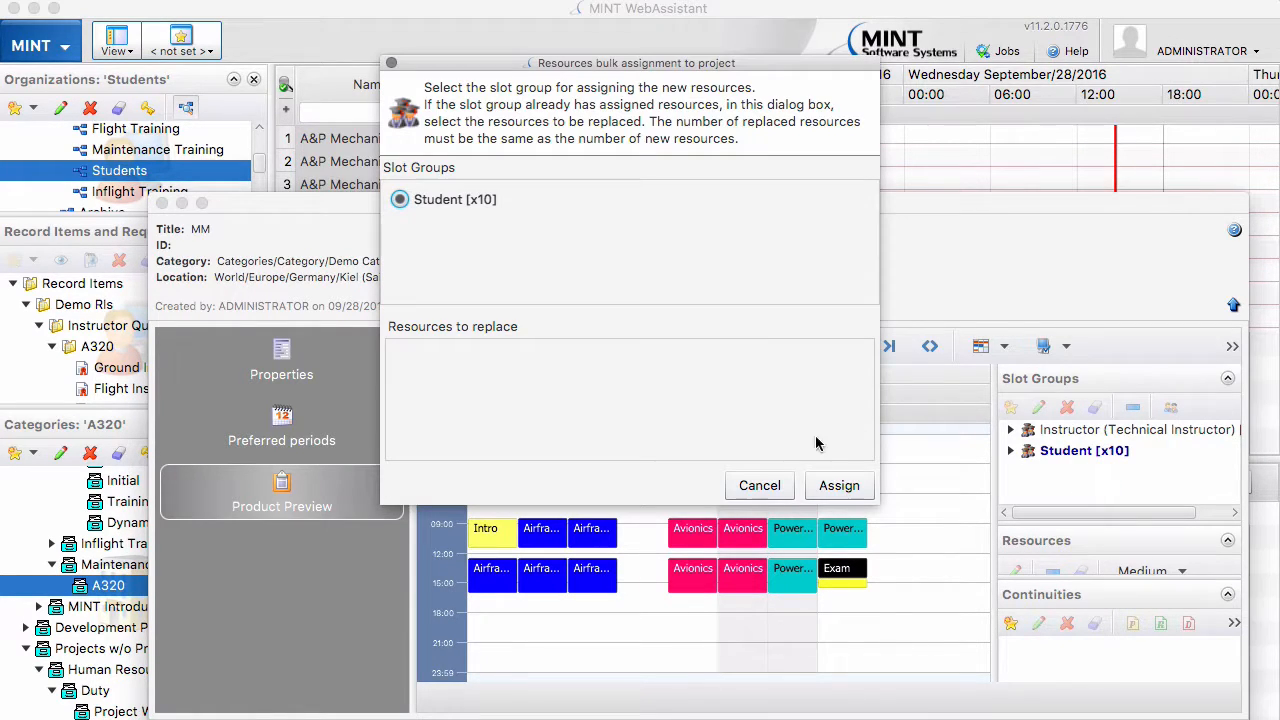
{"action": "left_click", "coordinate": [843, 486]}
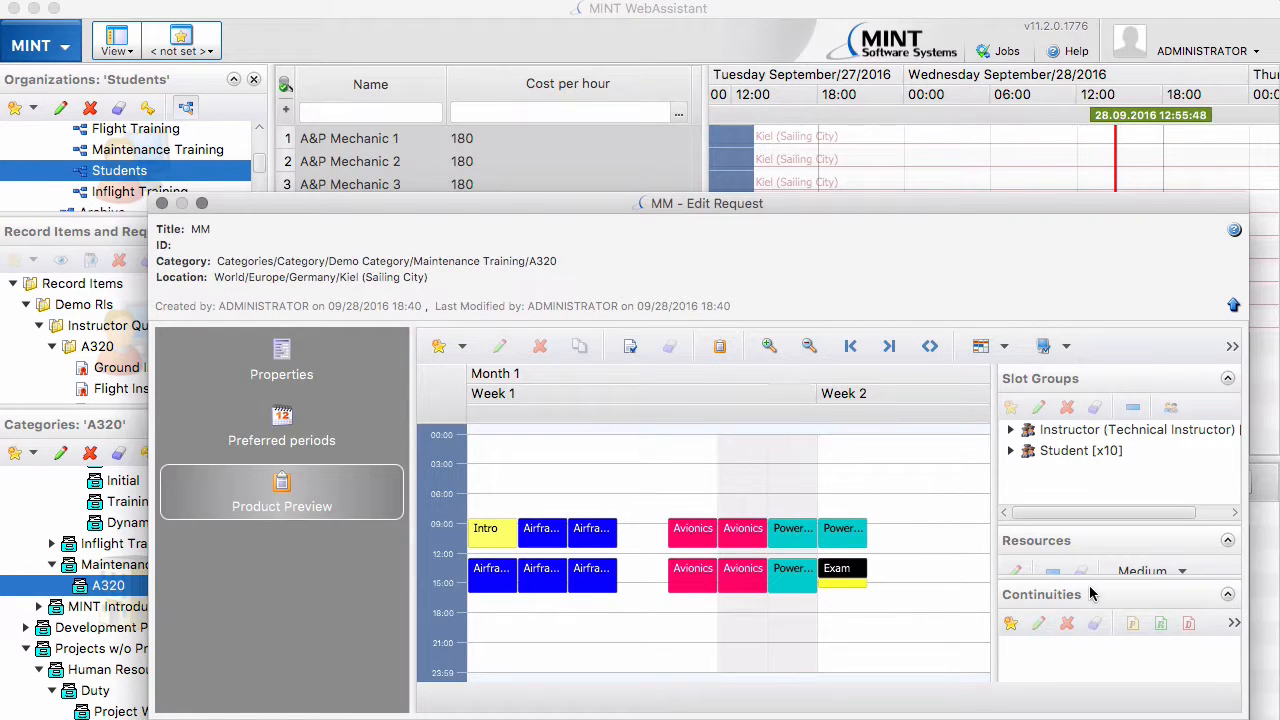
{"action": "left_click_drag", "start_coordinate": [1090, 588], "coordinate": [1114, 667]}
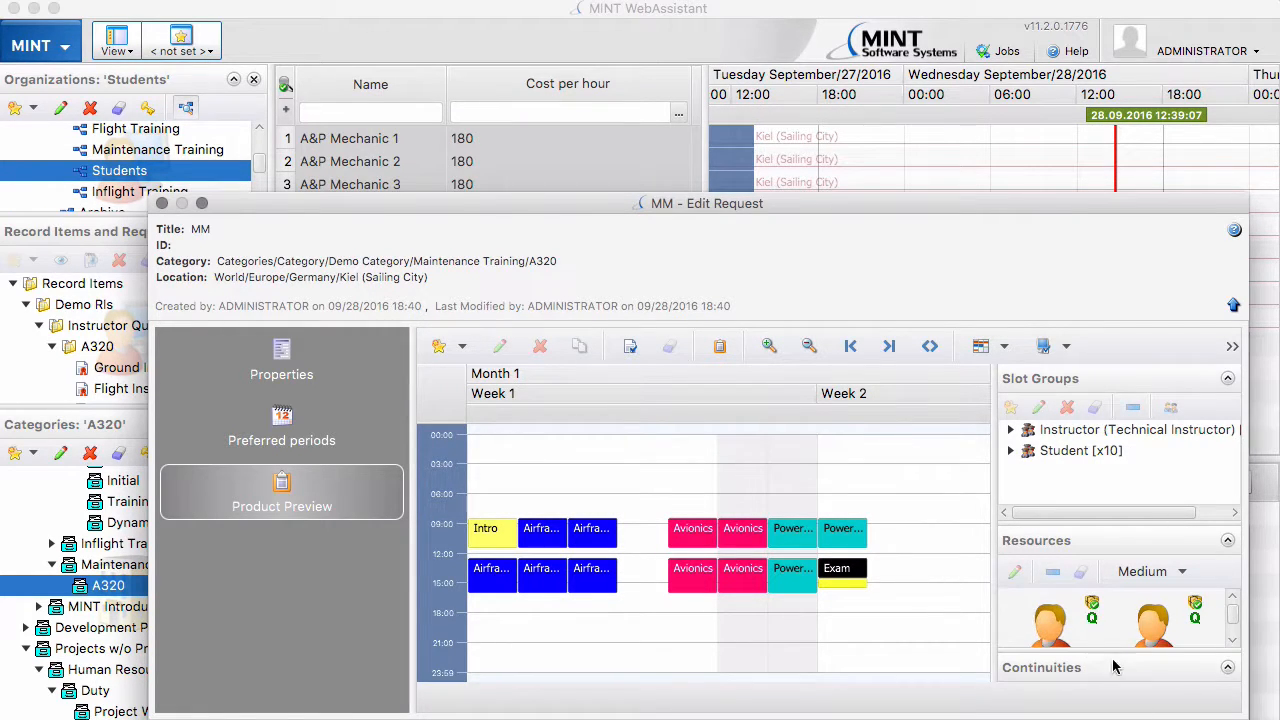
{"action": "left_click_drag", "start_coordinate": [815, 199], "coordinate": [788, 146]}
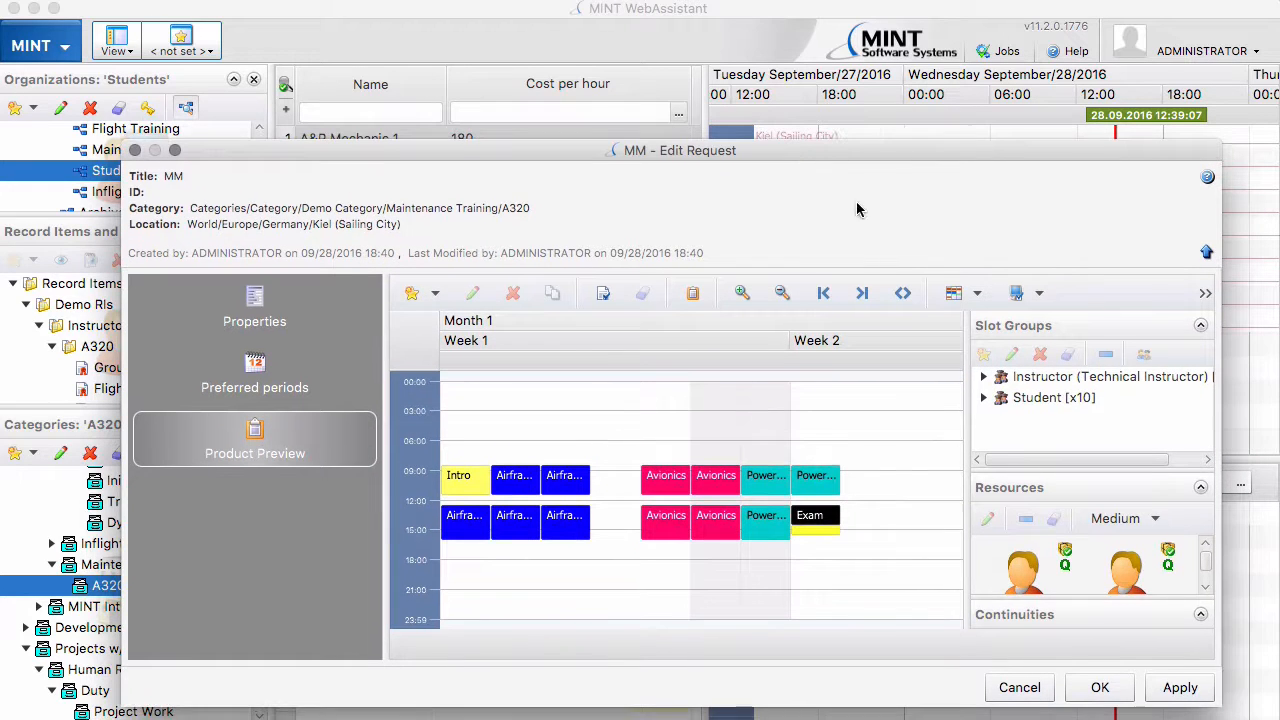
{"action": "left_click", "coordinate": [1093, 687]}
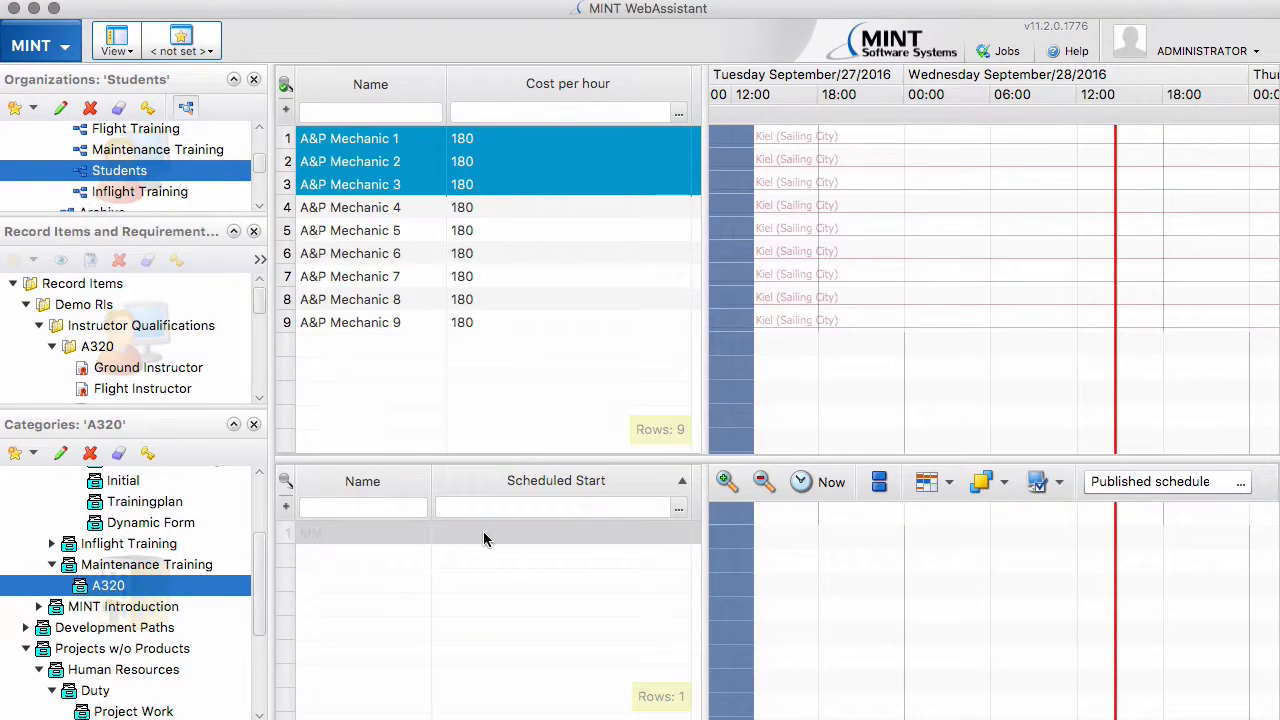
Create a project from request MM, review the slot groups included for resource assignment, and run the scheduling
{"action": "right_click", "coordinate": [400, 536]}
{"action": "left_click", "coordinate": [470, 639]}
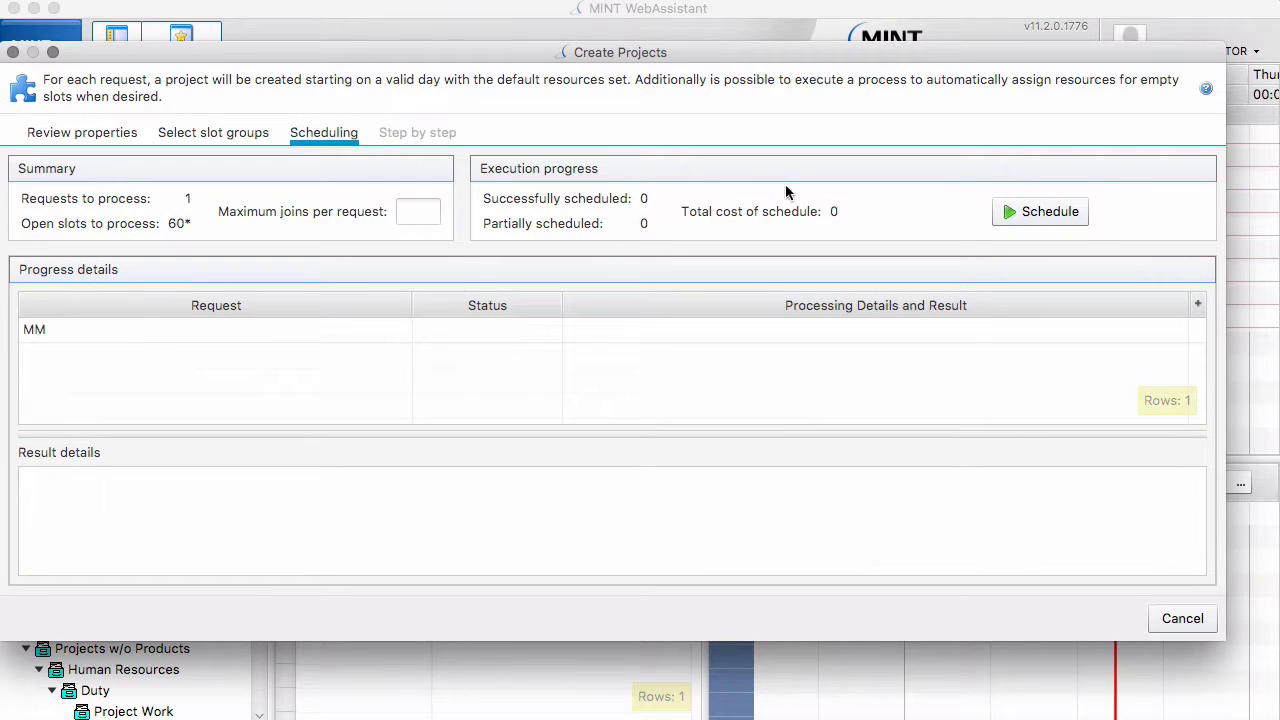
{"action": "left_click", "coordinate": [243, 127]}
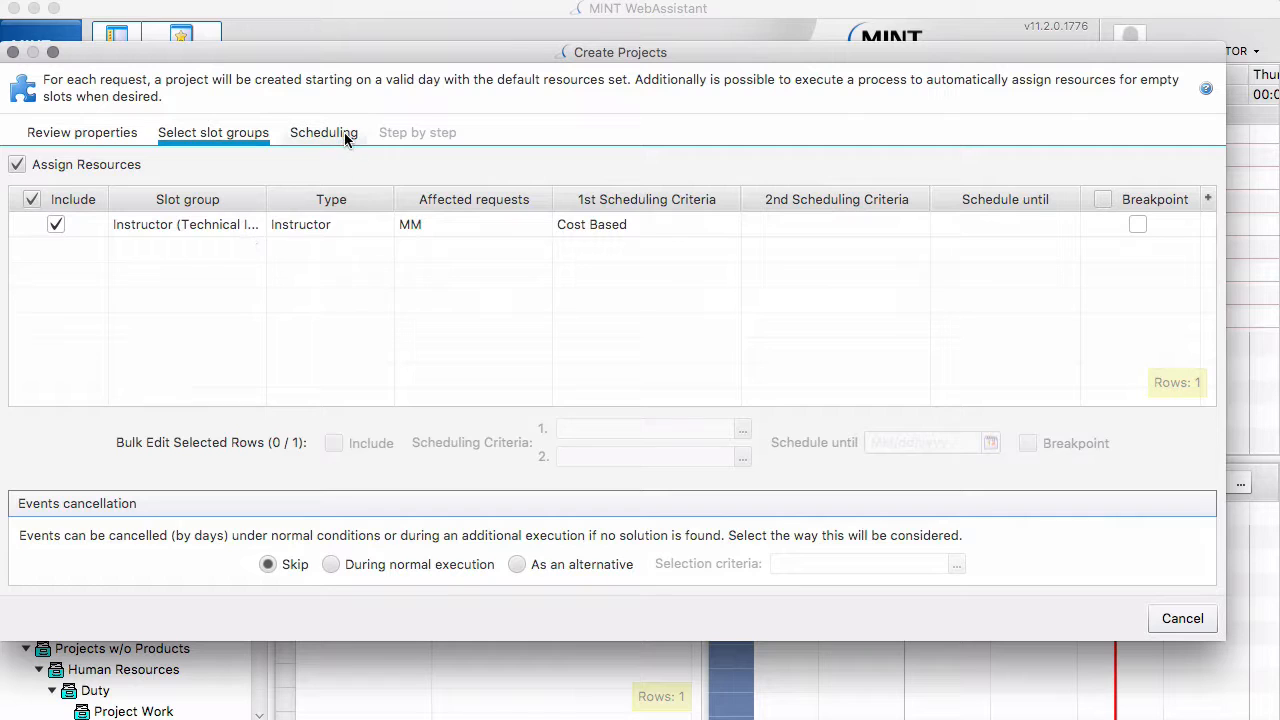
{"action": "left_click", "coordinate": [342, 136]}
{"action": "left_click", "coordinate": [1063, 214]}
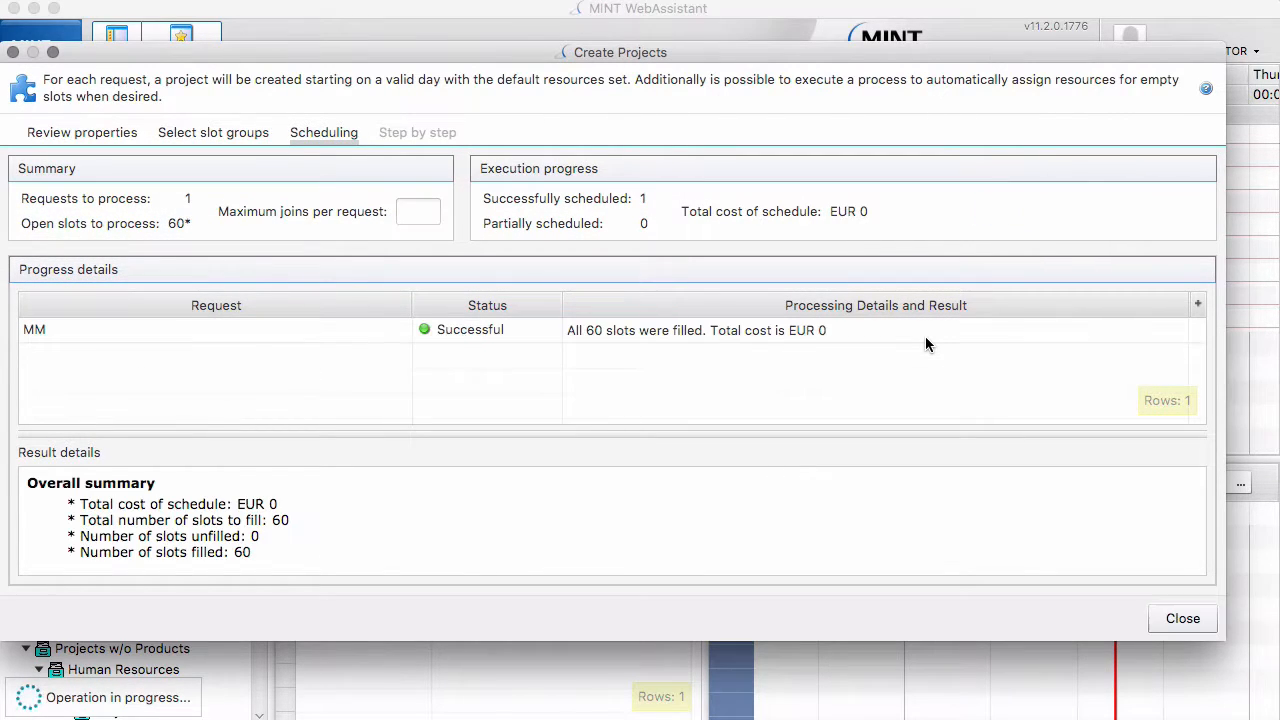
{"action": "left_click", "coordinate": [1183, 618]}
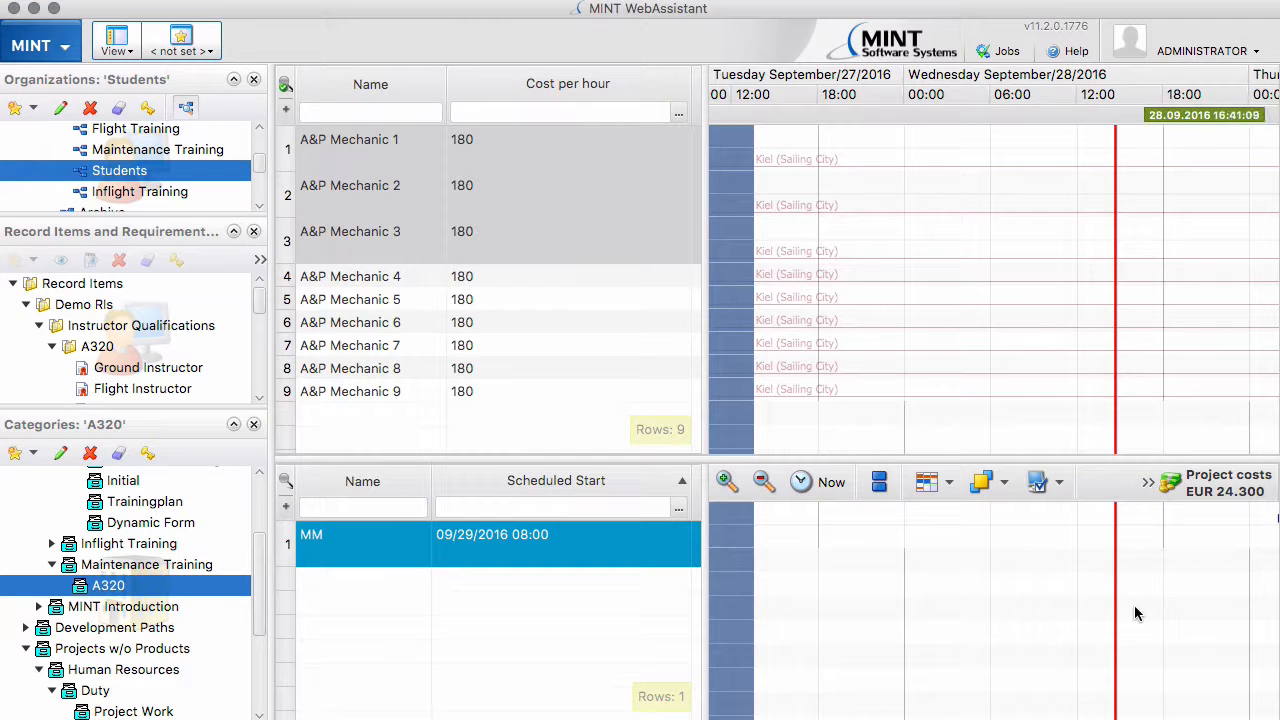
Bring the schedule to the MM project's start on September 29, 2016 and examine the resources assigned to its Airframe events
{"action": "right_click", "coordinate": [624, 558]}
{"action": "left_click", "coordinate": [705, 717]}
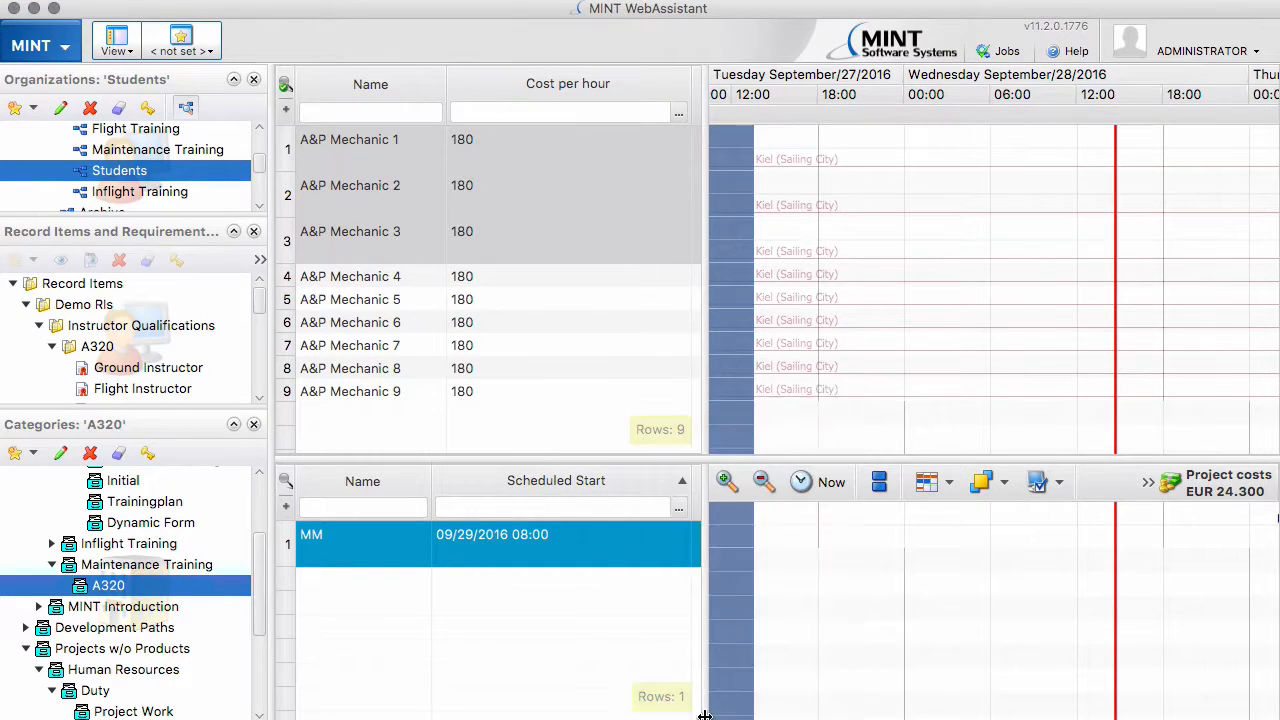
{"action": "left_click_drag", "start_coordinate": [1131, 612], "coordinate": [904, 618]}
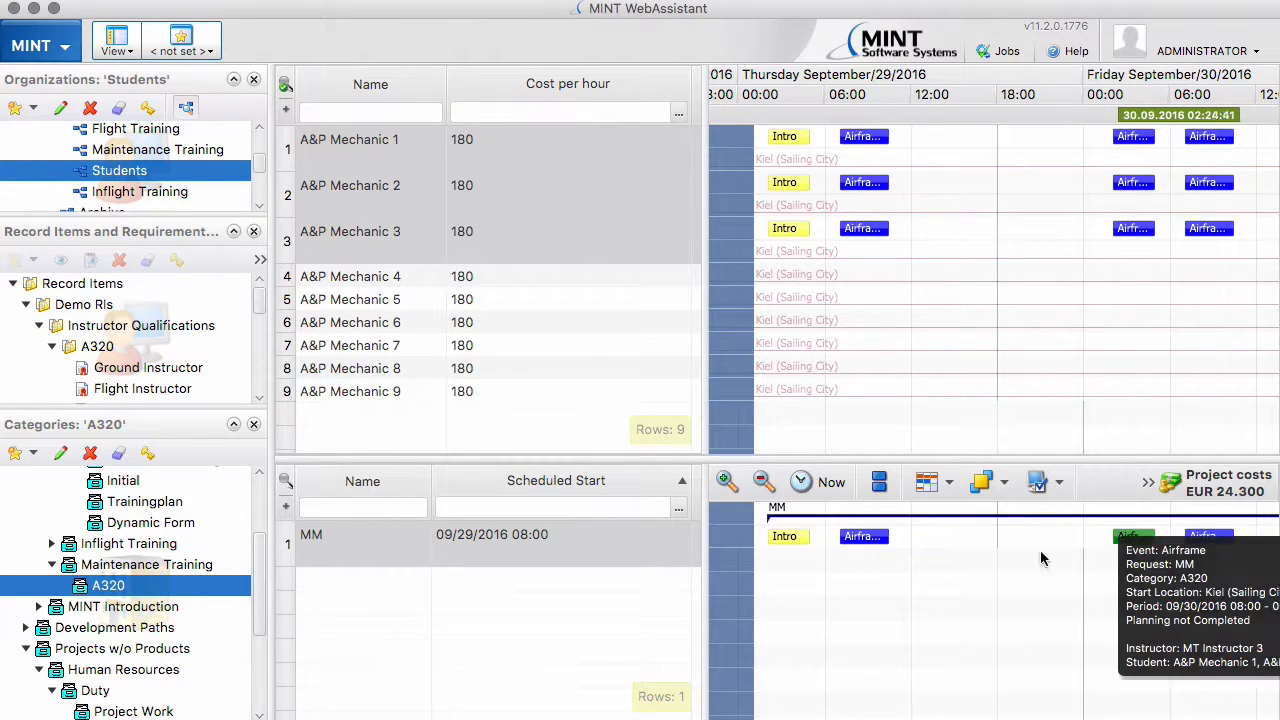
{"action": "mouse_move", "coordinate": [852, 538]}
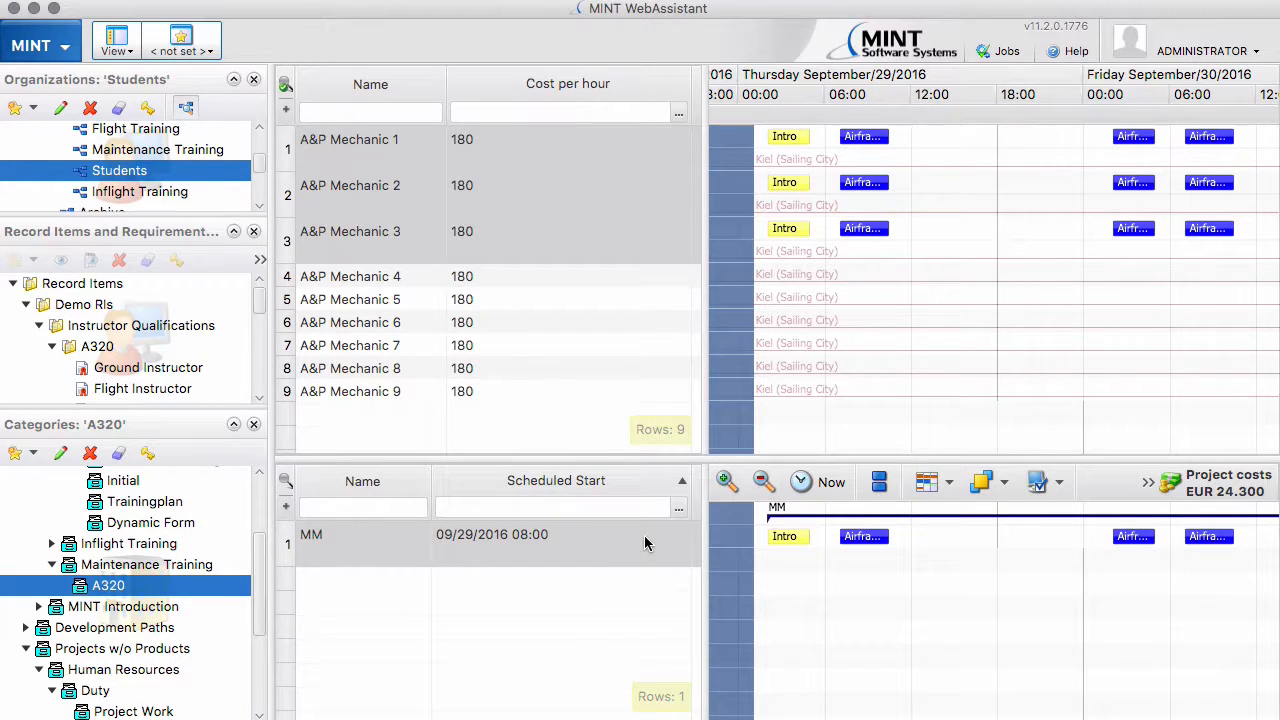
Assign A&P Mechanic 4 and 5 to the Student slot group of project MM
{"action": "left_click", "coordinate": [394, 285]}
{"action": "left_click", "coordinate": [390, 300], "text": "shift"}
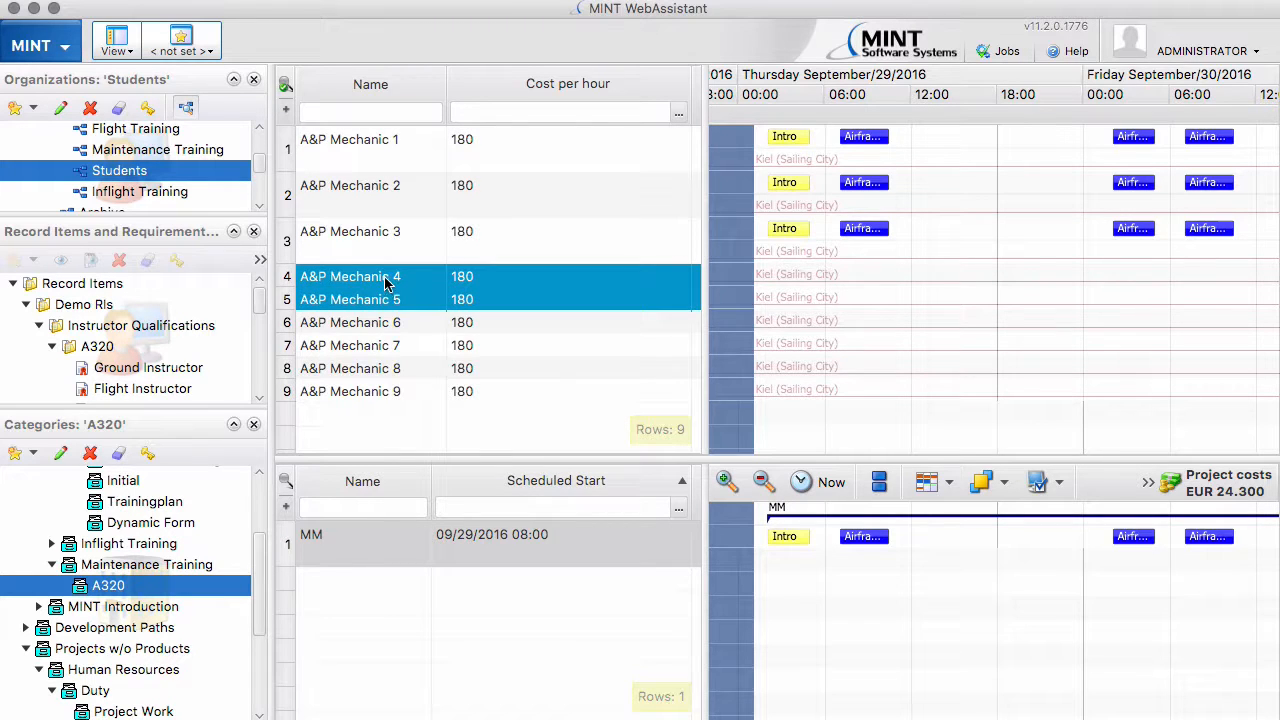
{"action": "left_click_drag", "start_coordinate": [388, 283], "coordinate": [404, 548]}
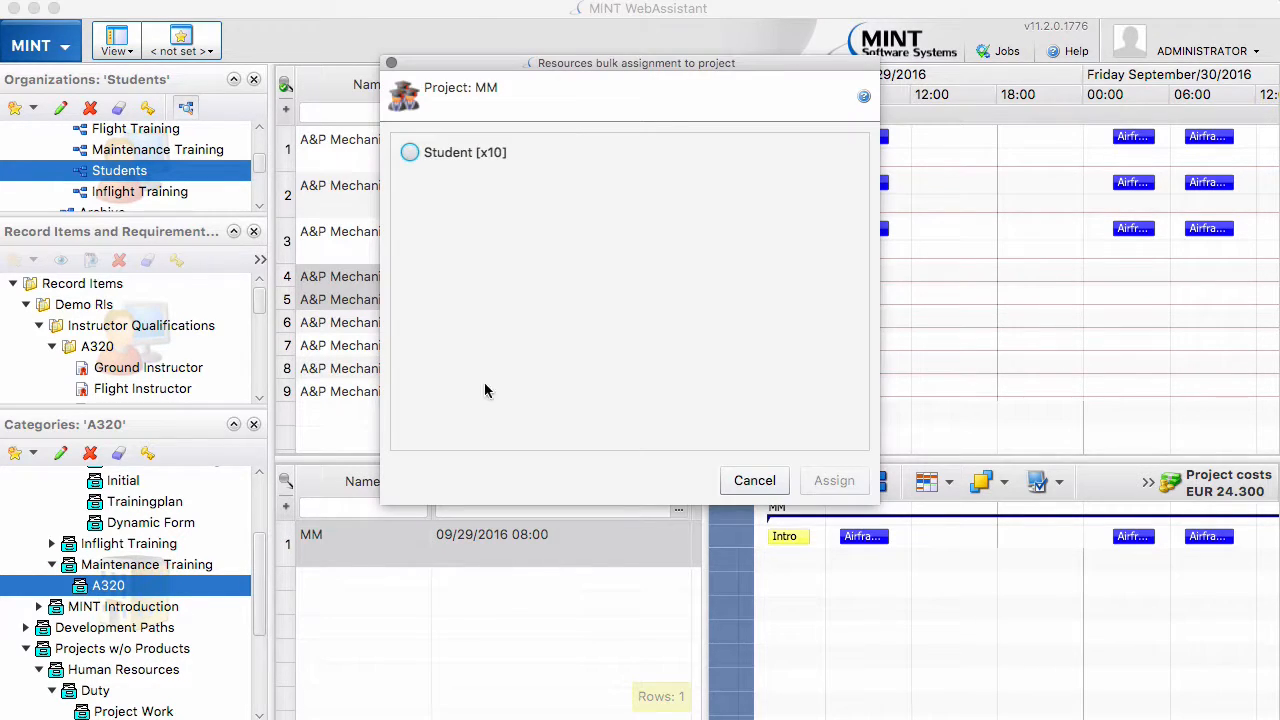
{"action": "left_click", "coordinate": [409, 152]}
{"action": "left_click", "coordinate": [833, 482]}
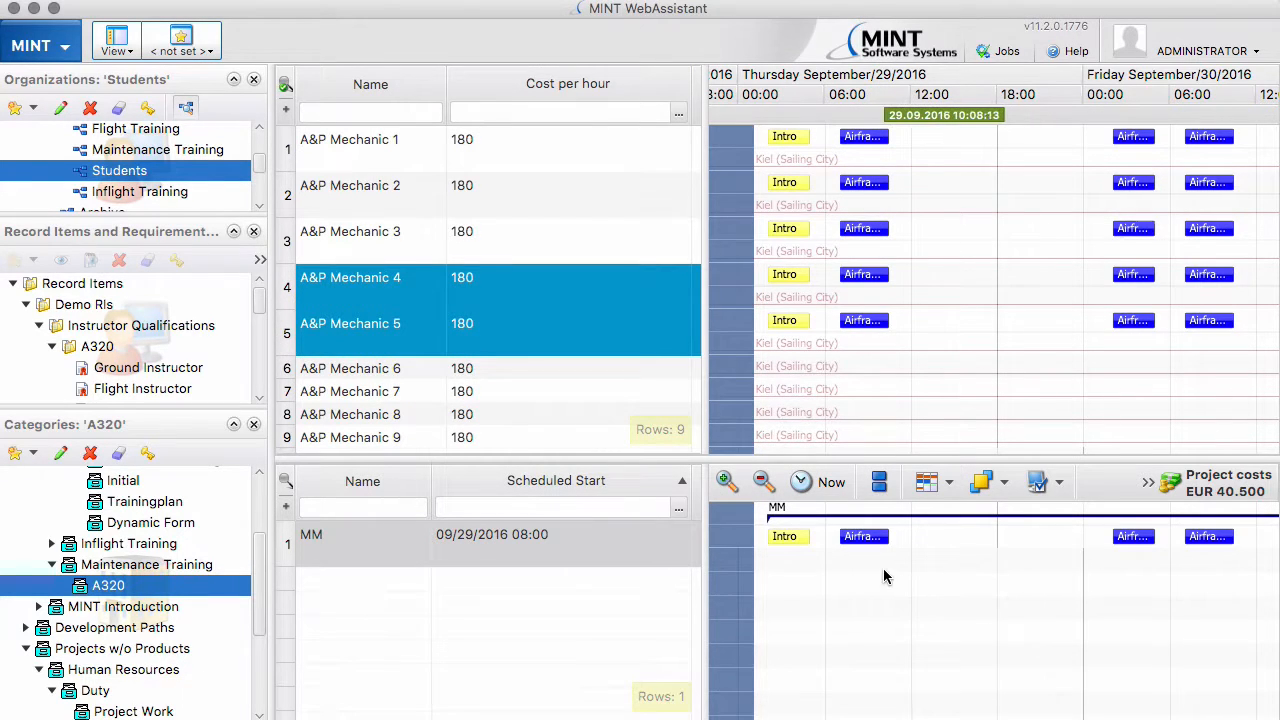
Open the project structure of MM and widen its calendar area
{"action": "left_click", "coordinate": [587, 545]}
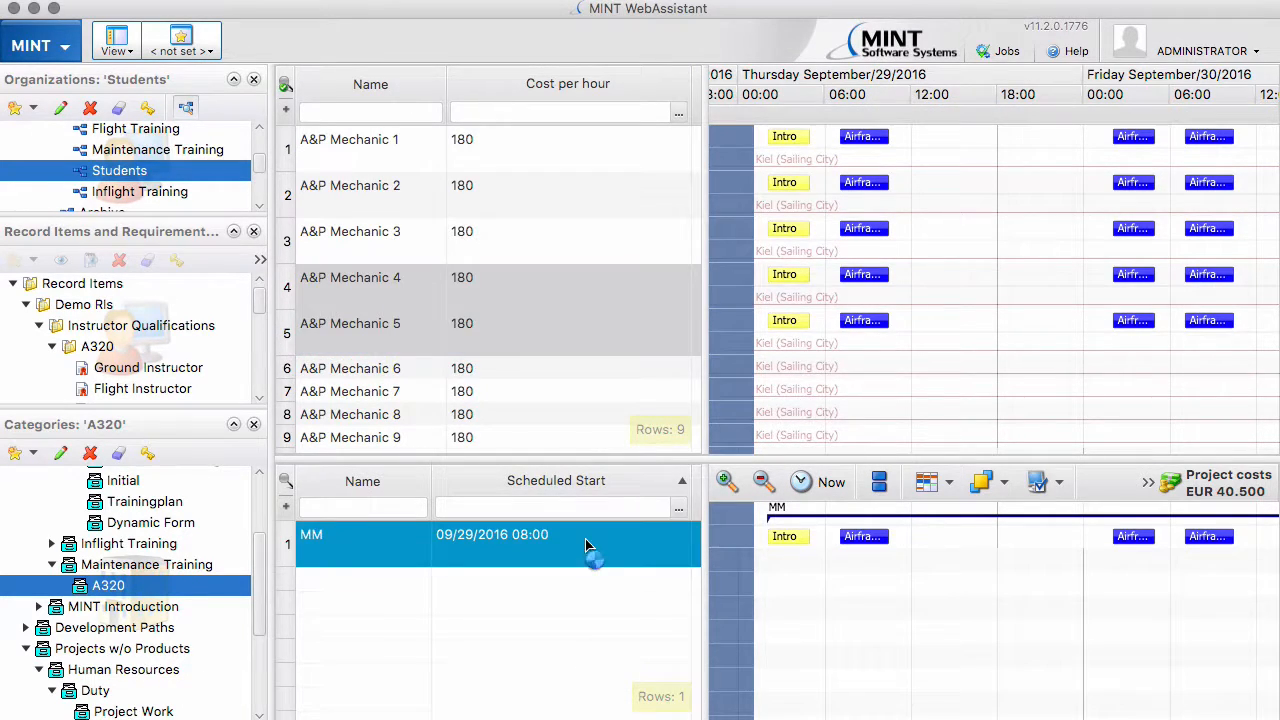
{"action": "double_click", "coordinate": [587, 545]}
{"action": "left_click", "coordinate": [443, 371]}
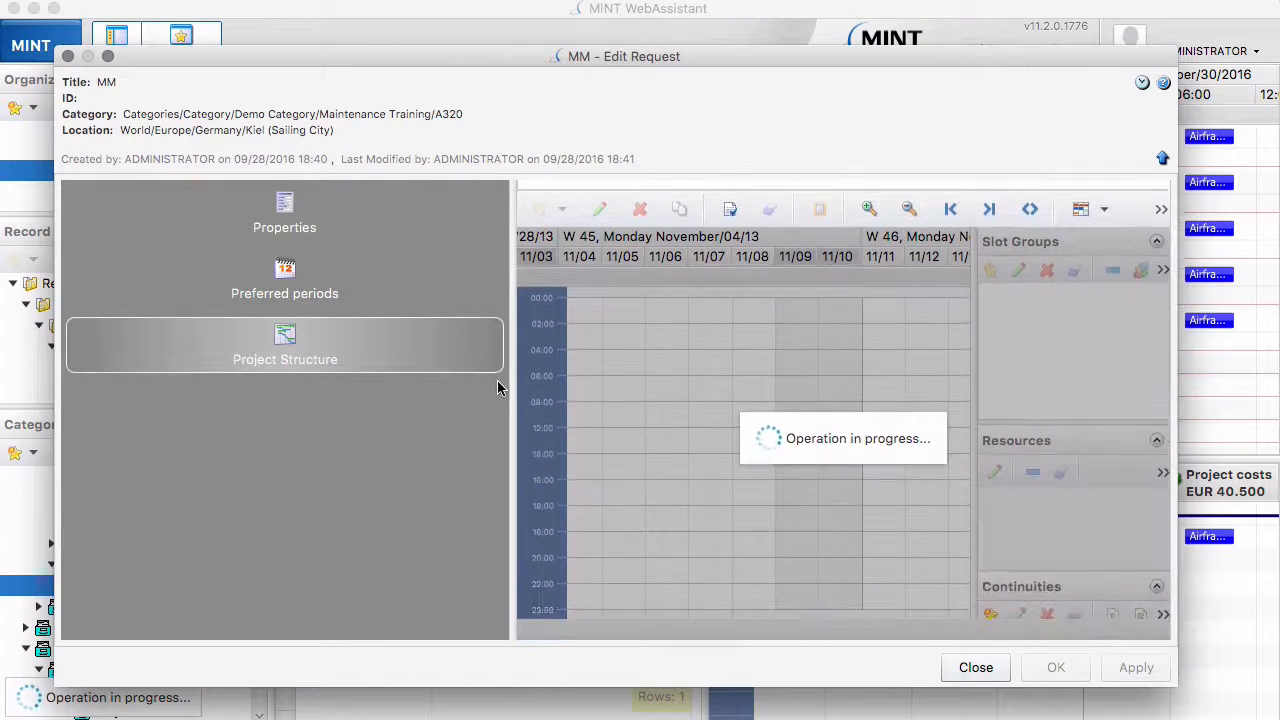
{"action": "left_click_drag", "start_coordinate": [249, 380], "coordinate": [241, 380]}
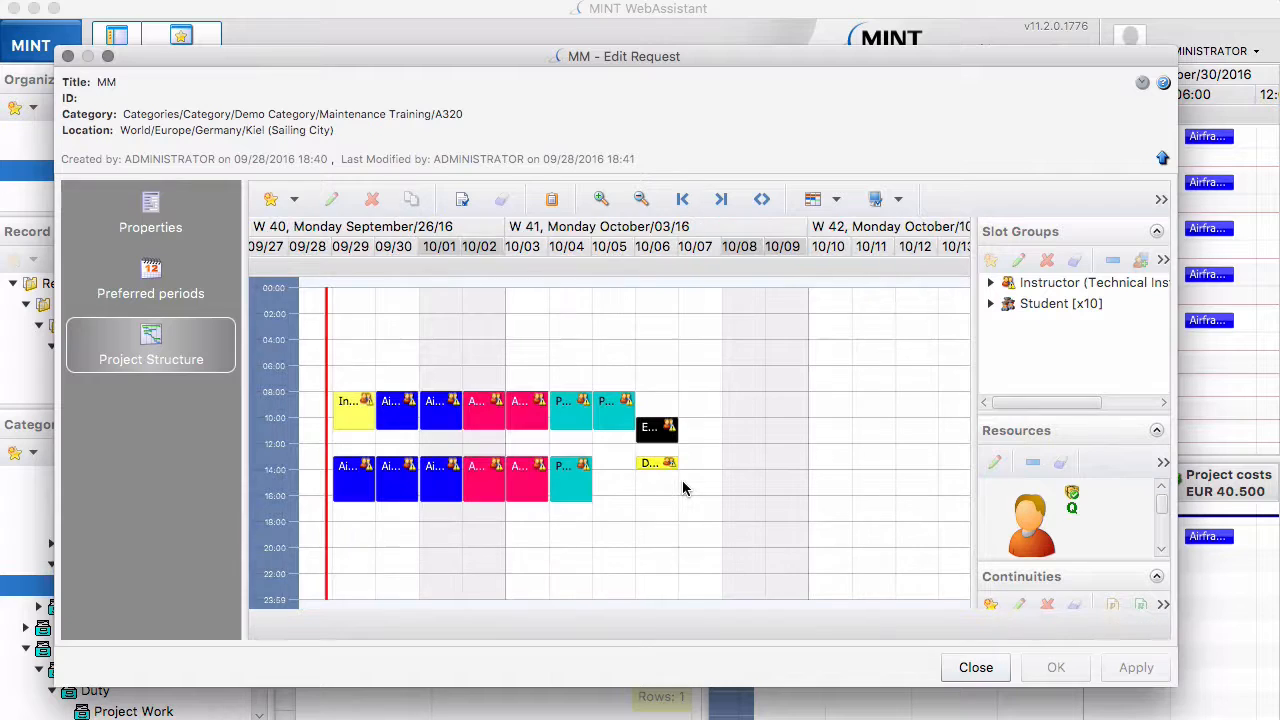
Enable event hints in the MM project structure to inspect the afternoon event on 10/03, and close the request
{"action": "left_click", "coordinate": [537, 470]}
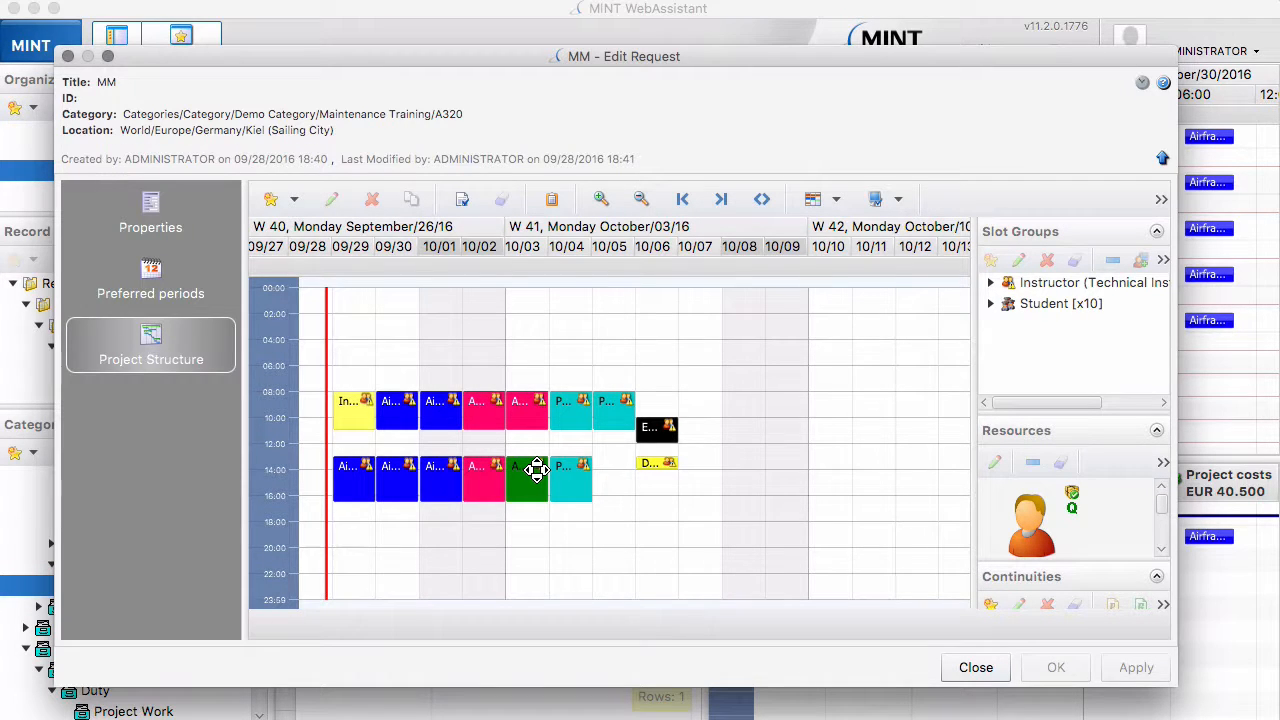
{"action": "left_click", "coordinate": [699, 436]}
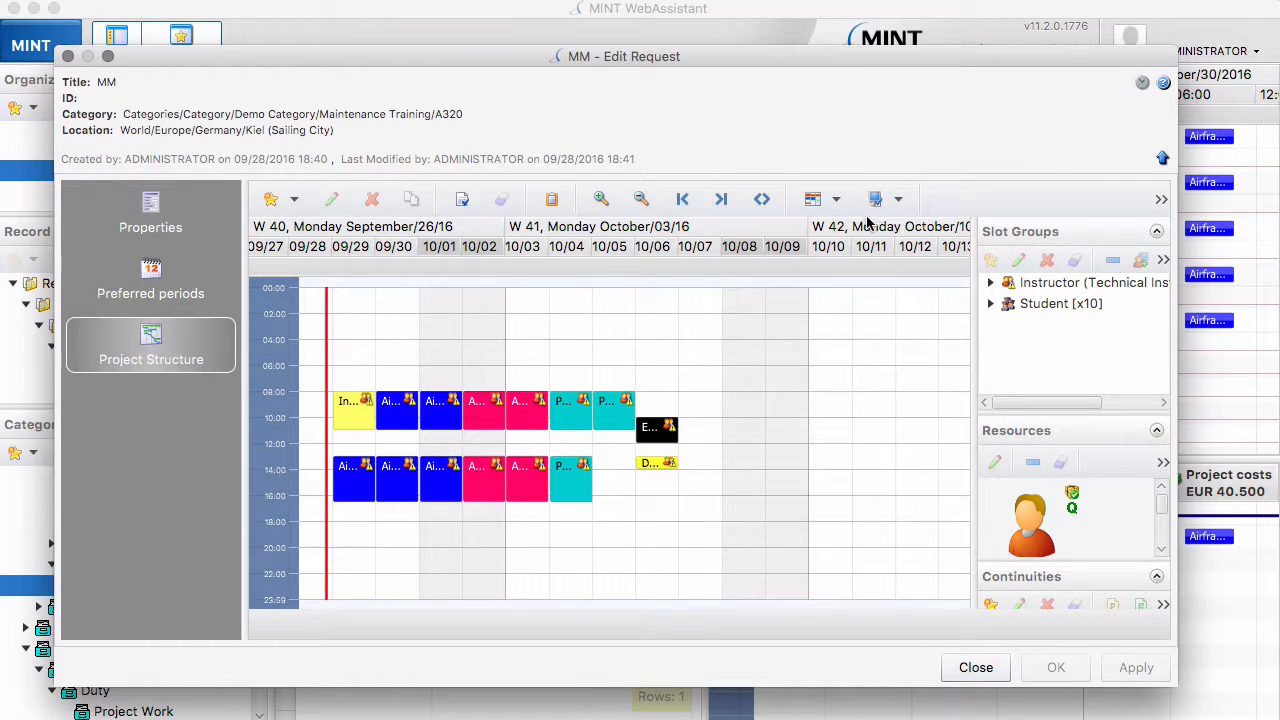
{"action": "left_click", "coordinate": [898, 201]}
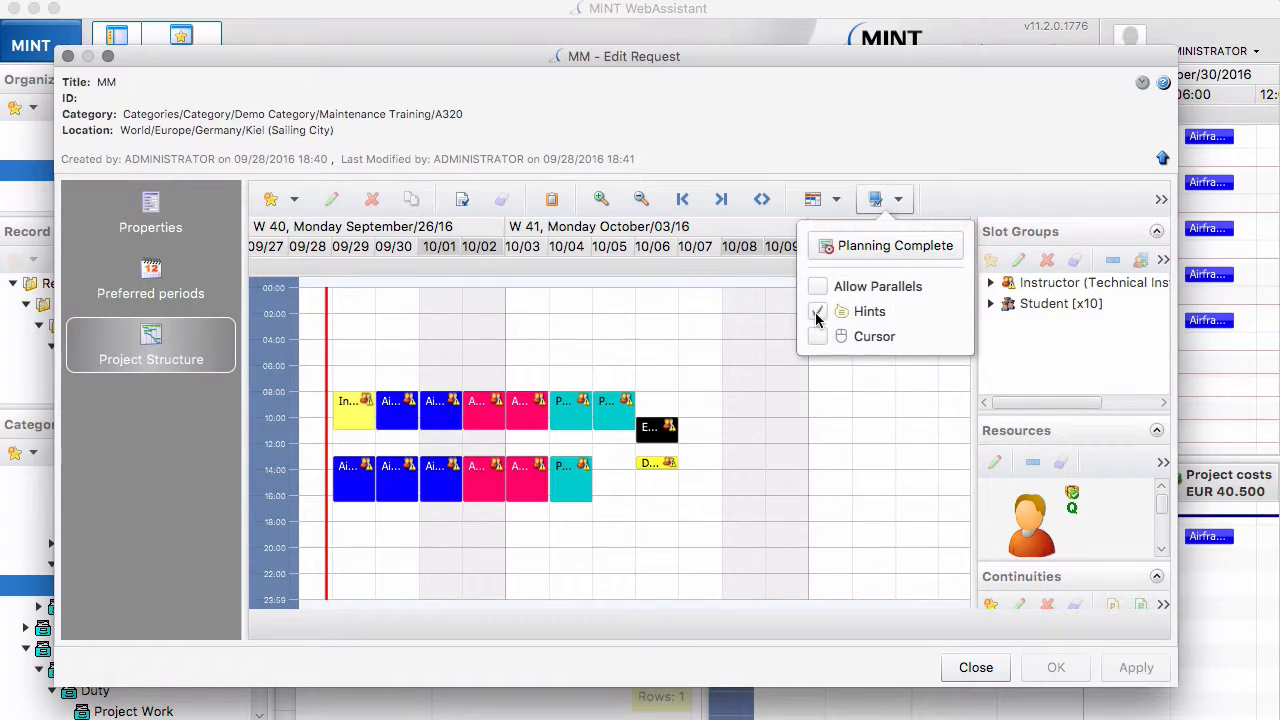
{"action": "left_click", "coordinate": [817, 313]}
{"action": "left_click", "coordinate": [527, 467]}
{"action": "mouse_move", "coordinate": [527, 467]}
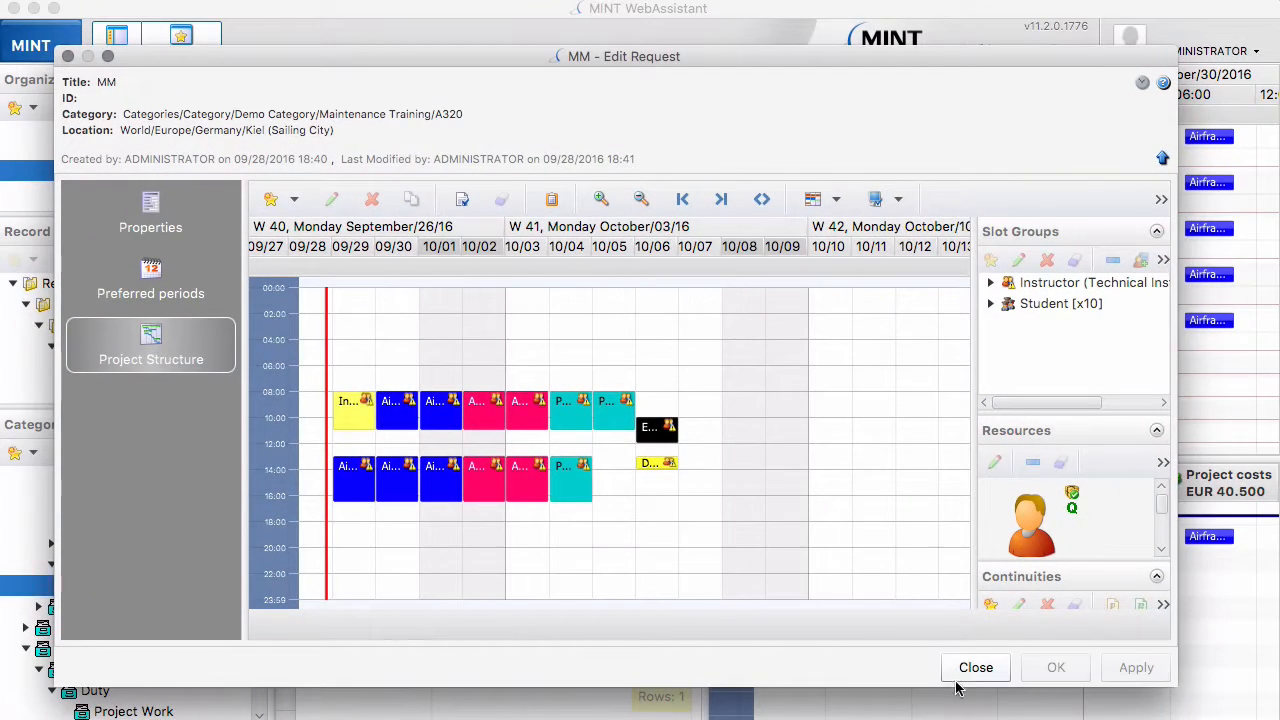
{"action": "left_click", "coordinate": [967, 674]}
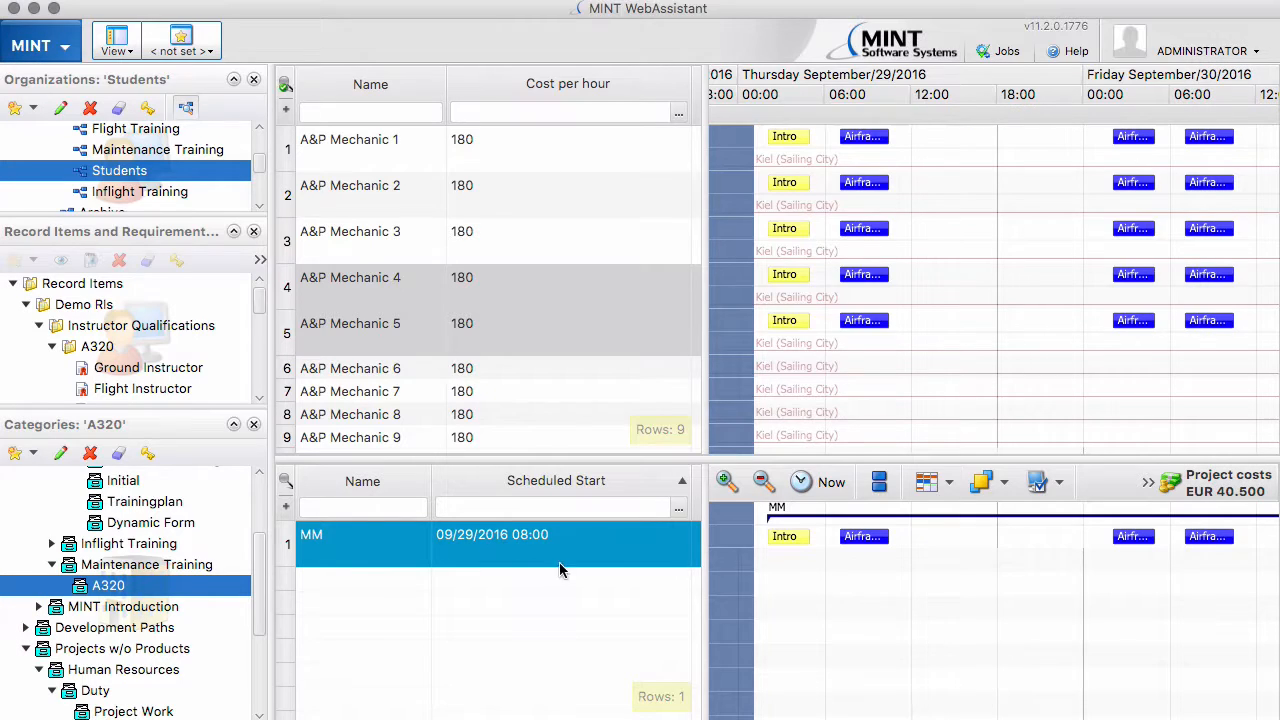
Enlarge the project list area and run the automatic resource assignment for project MM's Instructor (Technical Instructor) slot group
{"action": "right_click", "coordinate": [496, 540]}
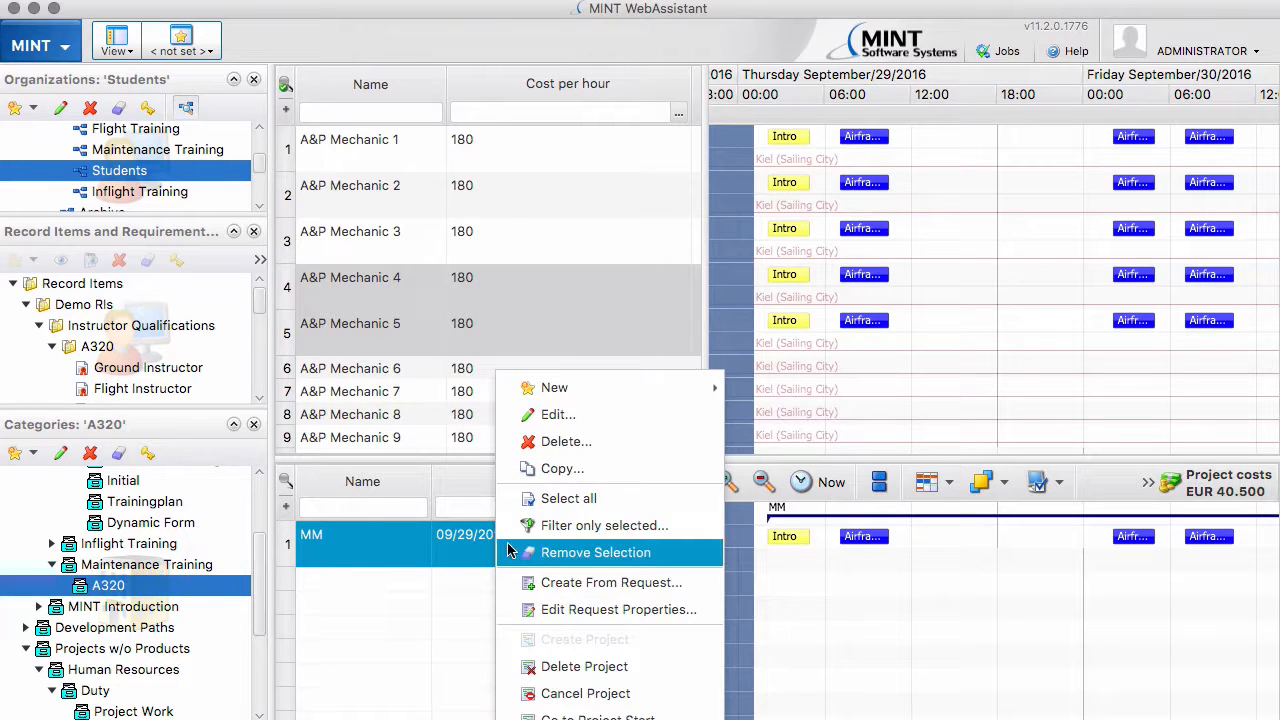
{"action": "left_click_drag", "start_coordinate": [451, 457], "coordinate": [457, 277]}
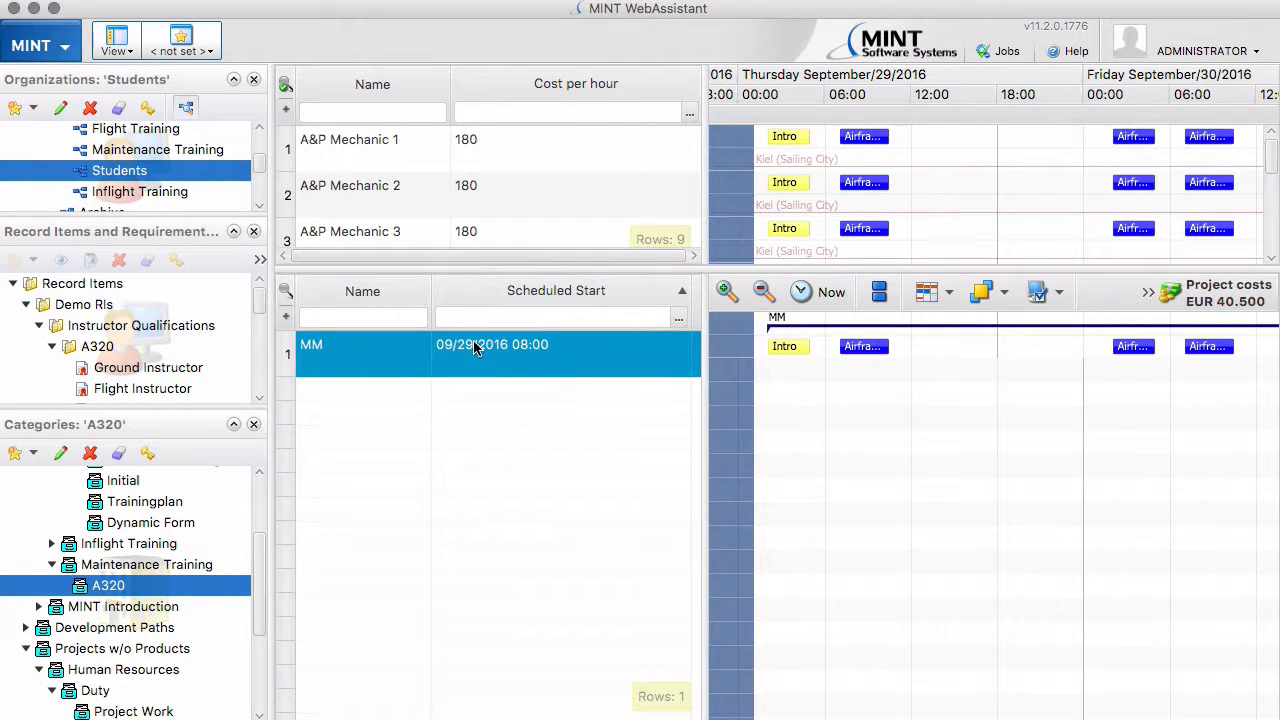
{"action": "right_click", "coordinate": [476, 345]}
{"action": "left_click", "coordinate": [560, 716]}
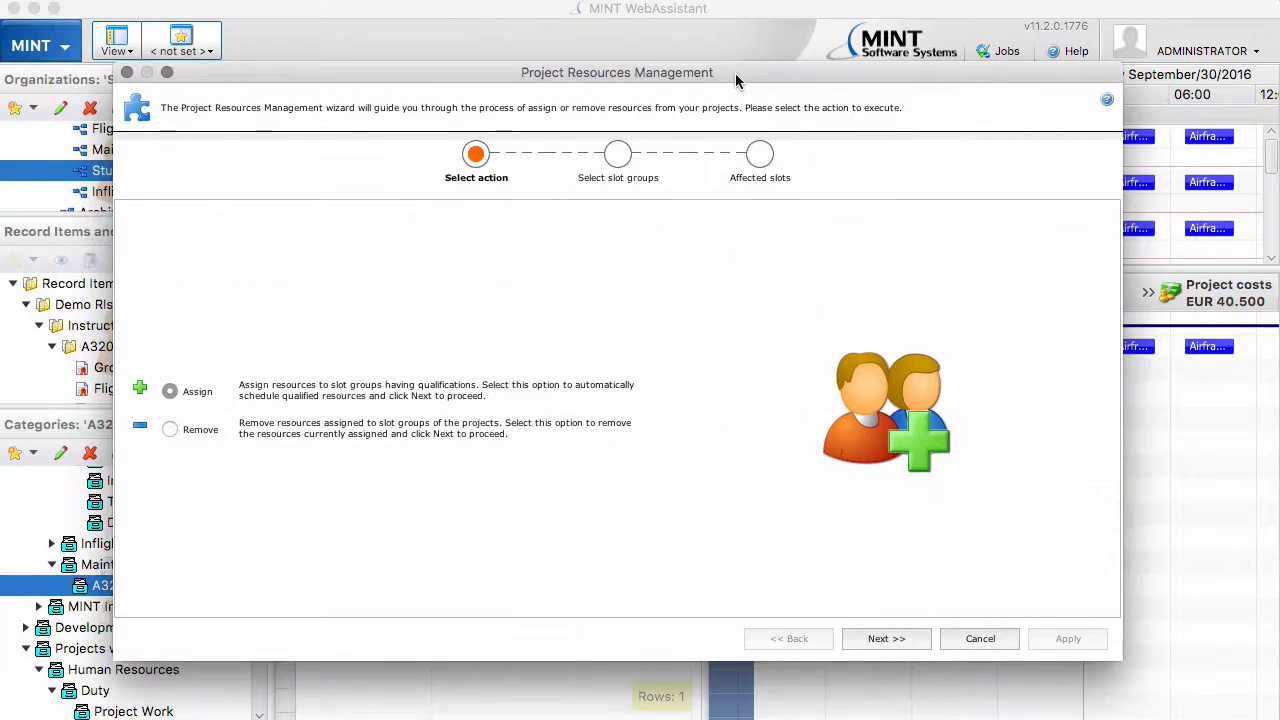
{"action": "left_click", "coordinate": [889, 640]}
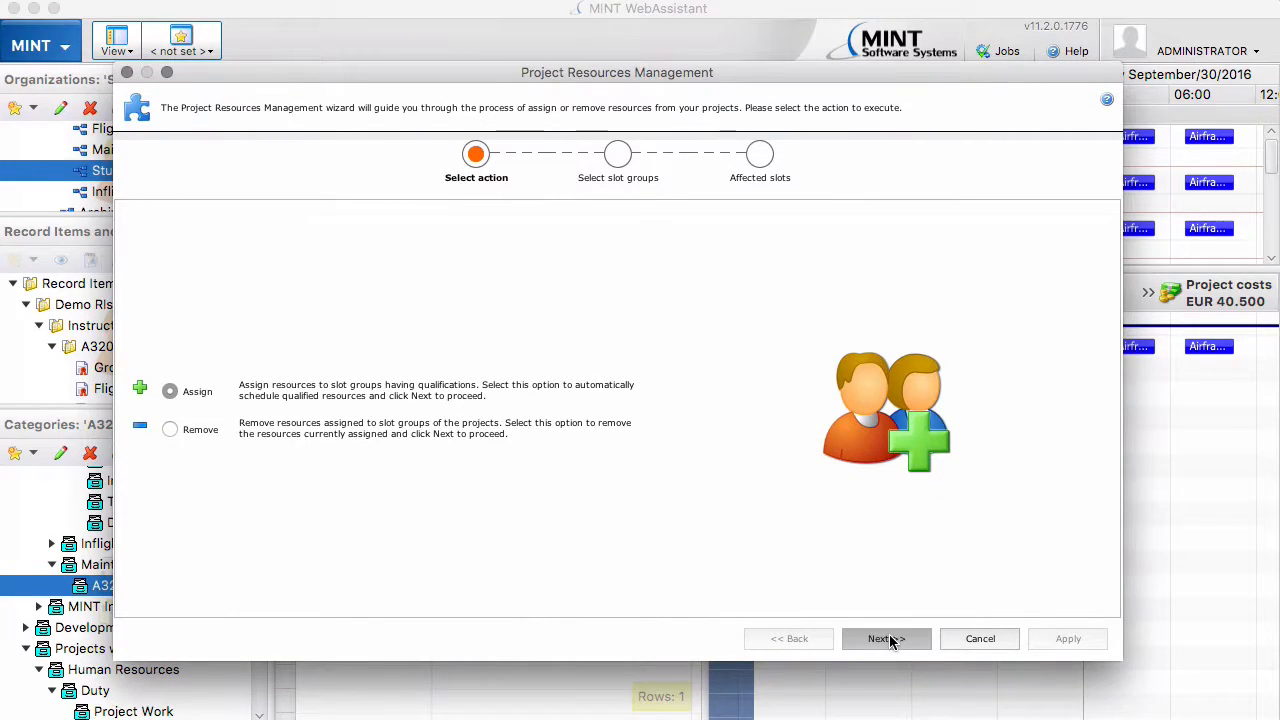
{"action": "left_click", "coordinate": [1066, 636]}
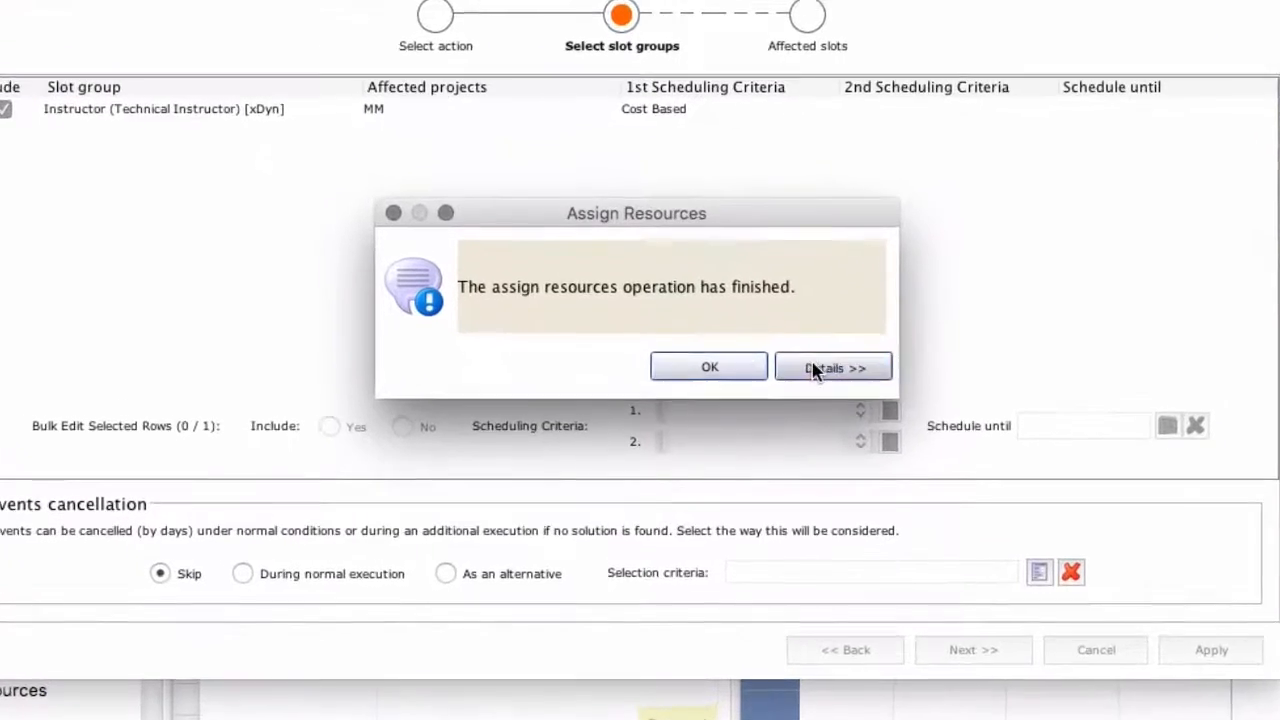
Review the assignment details, finish without another operation, and examine the resources assigned to MM's Airframe event on 09/29/2016
{"action": "left_click", "coordinate": [767, 424]}
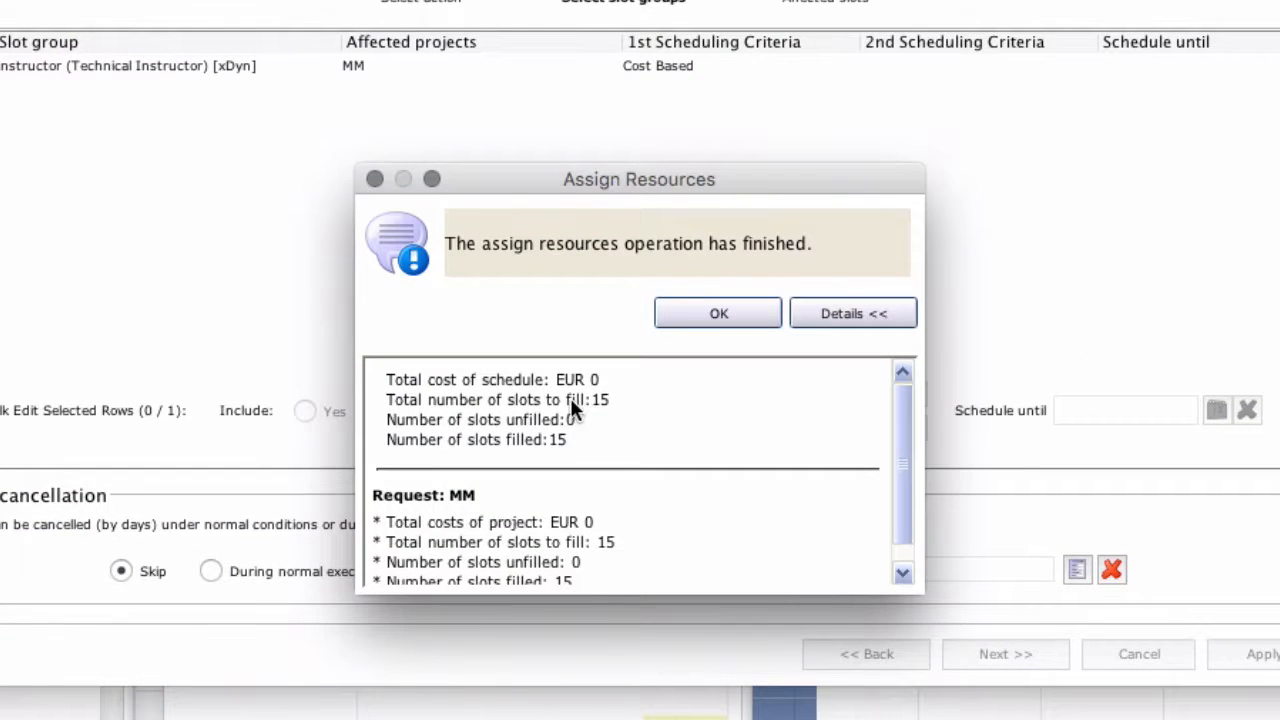
{"action": "left_click", "coordinate": [716, 318]}
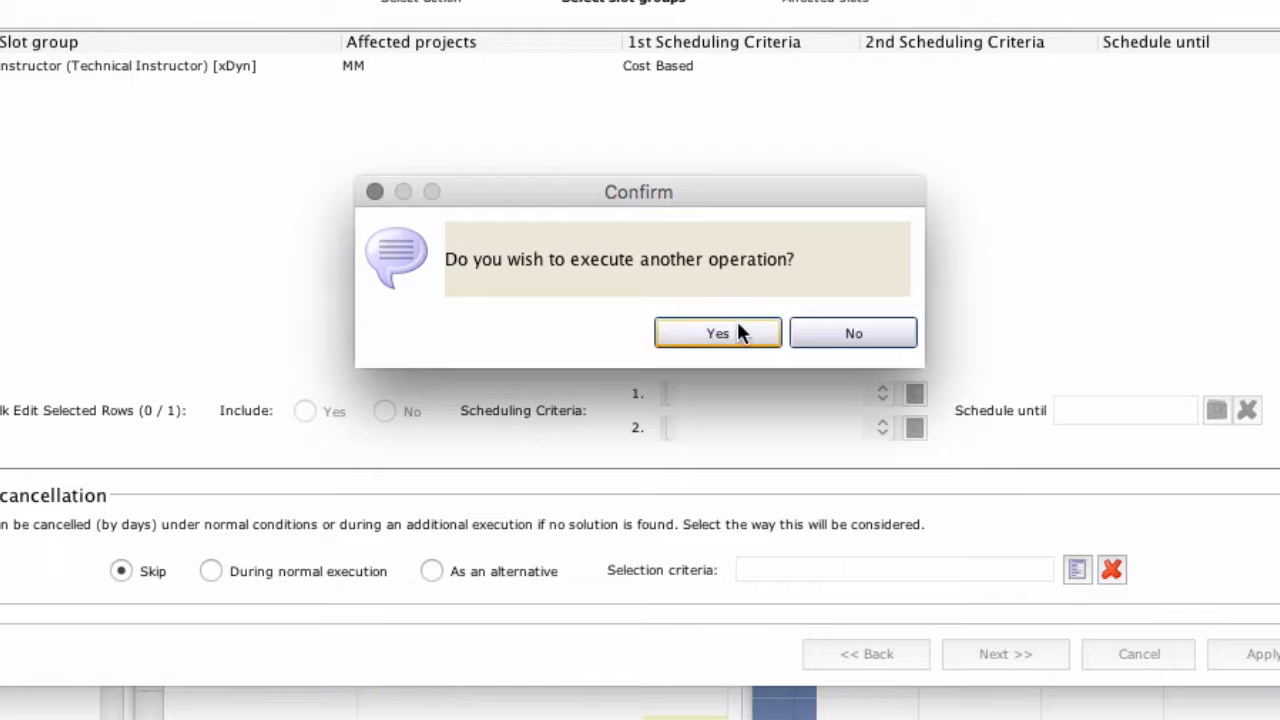
{"action": "left_click", "coordinate": [846, 333]}
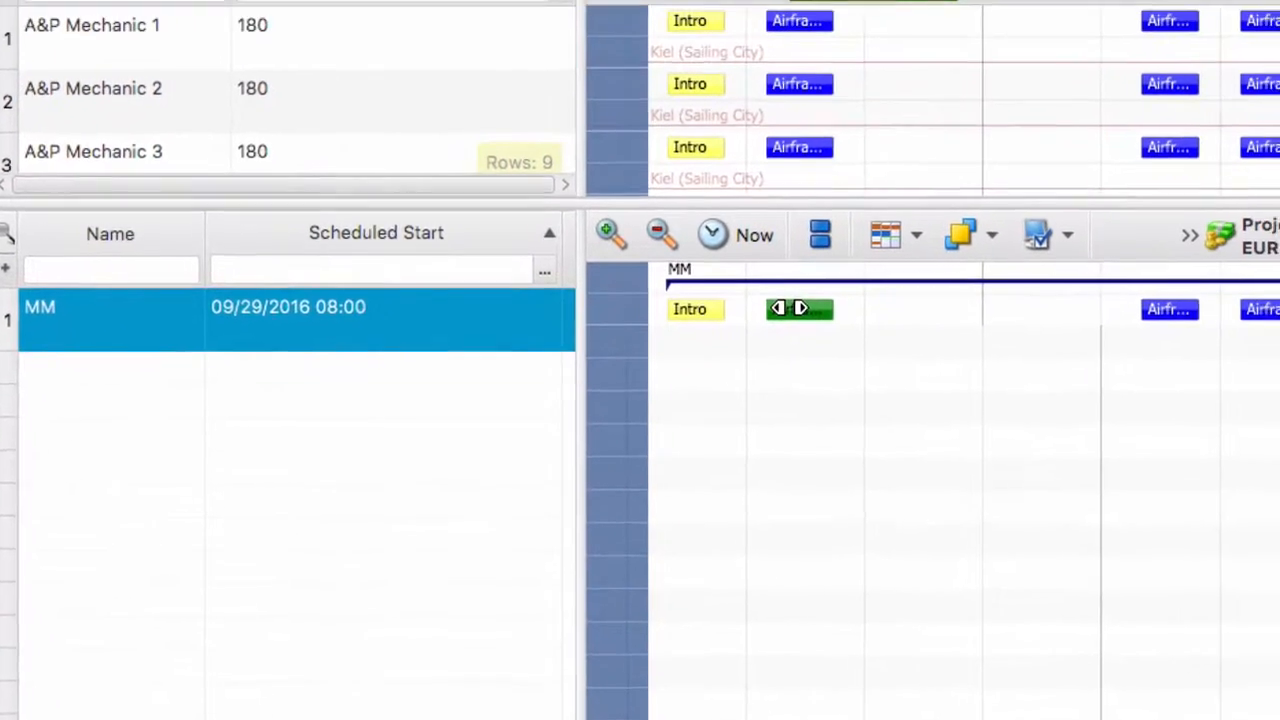
{"action": "mouse_move", "coordinate": [974, 240]}
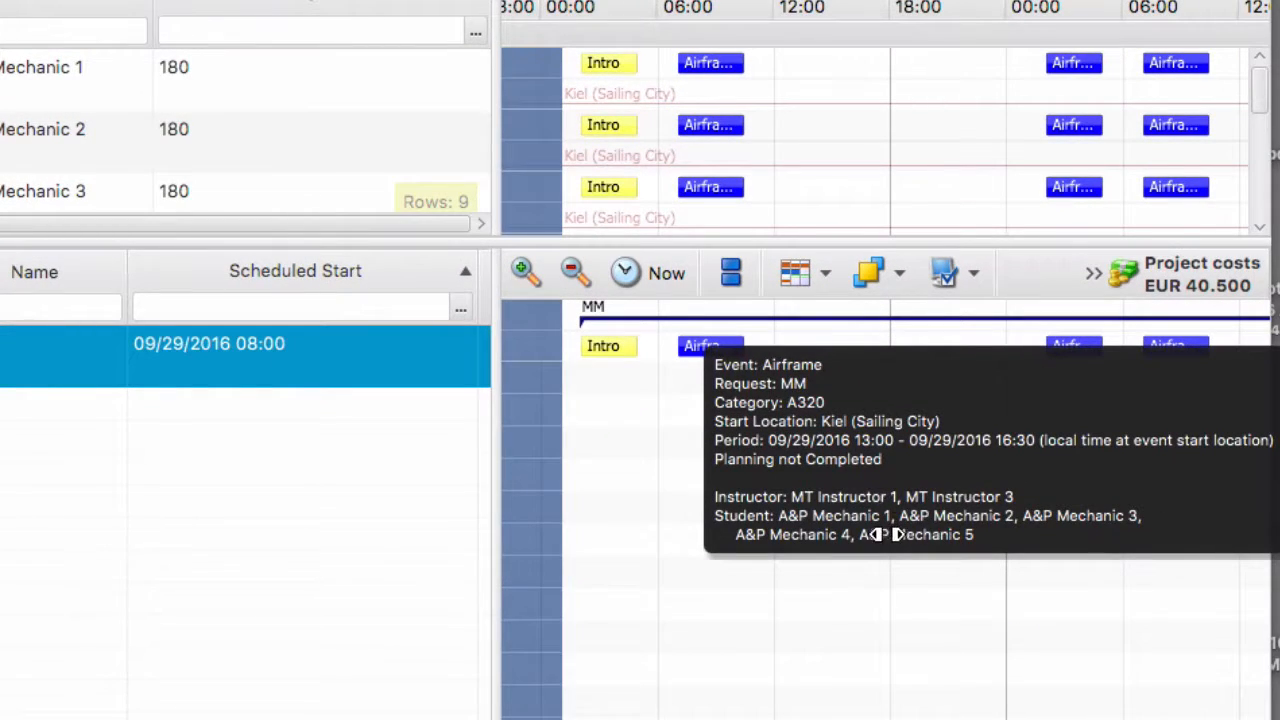